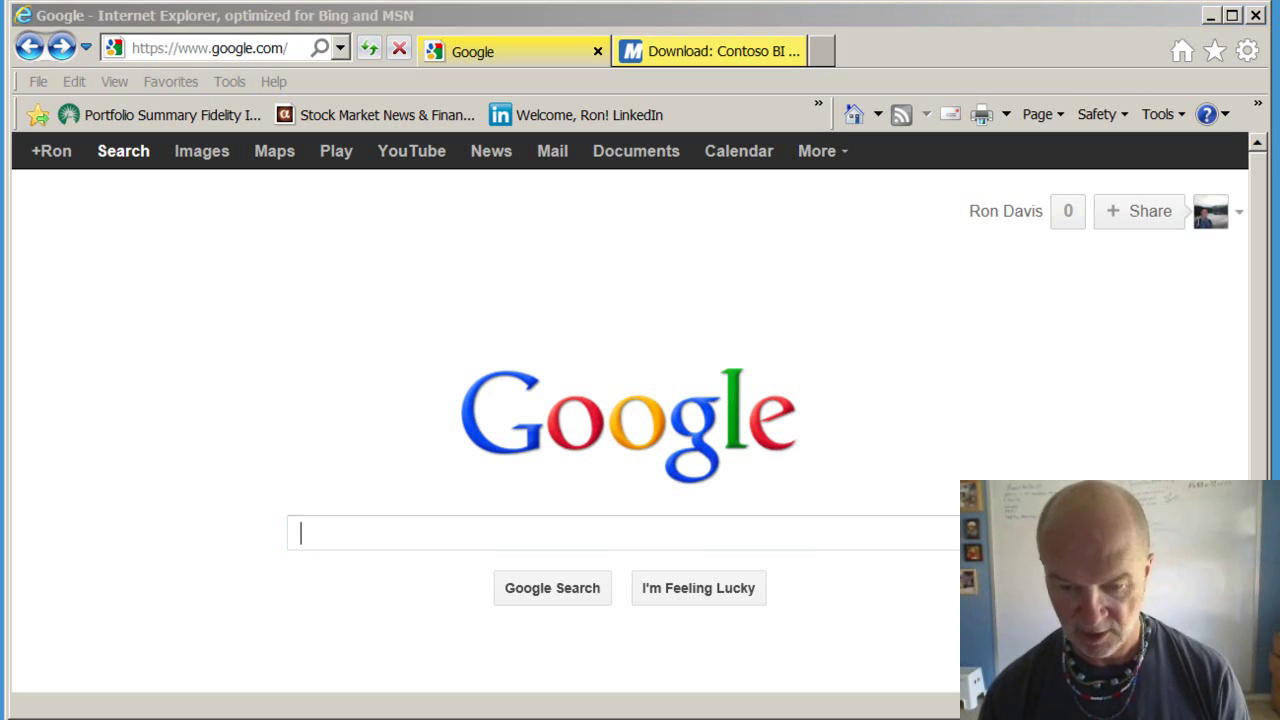
Step: Search Google for "contoso retail" and look at the Microsoft download result
{"action": "left_click", "coordinate": [660, 531]}
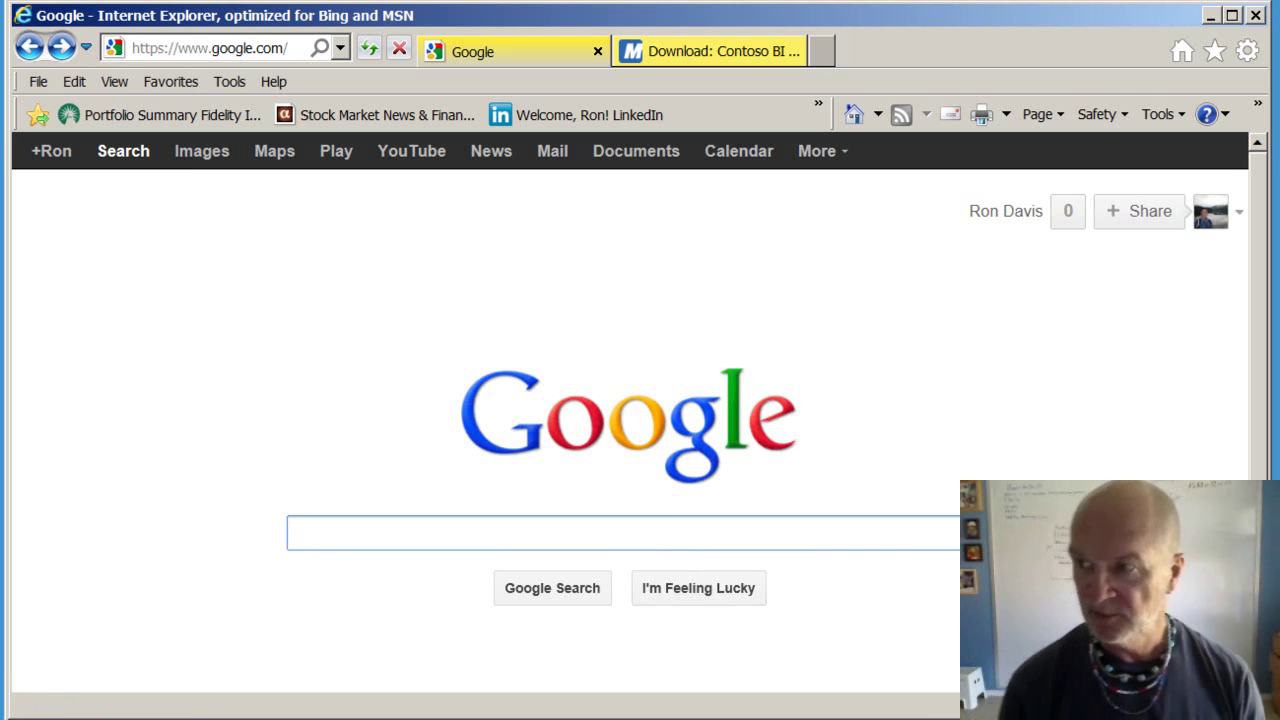
{"action": "type", "text": "conto"}
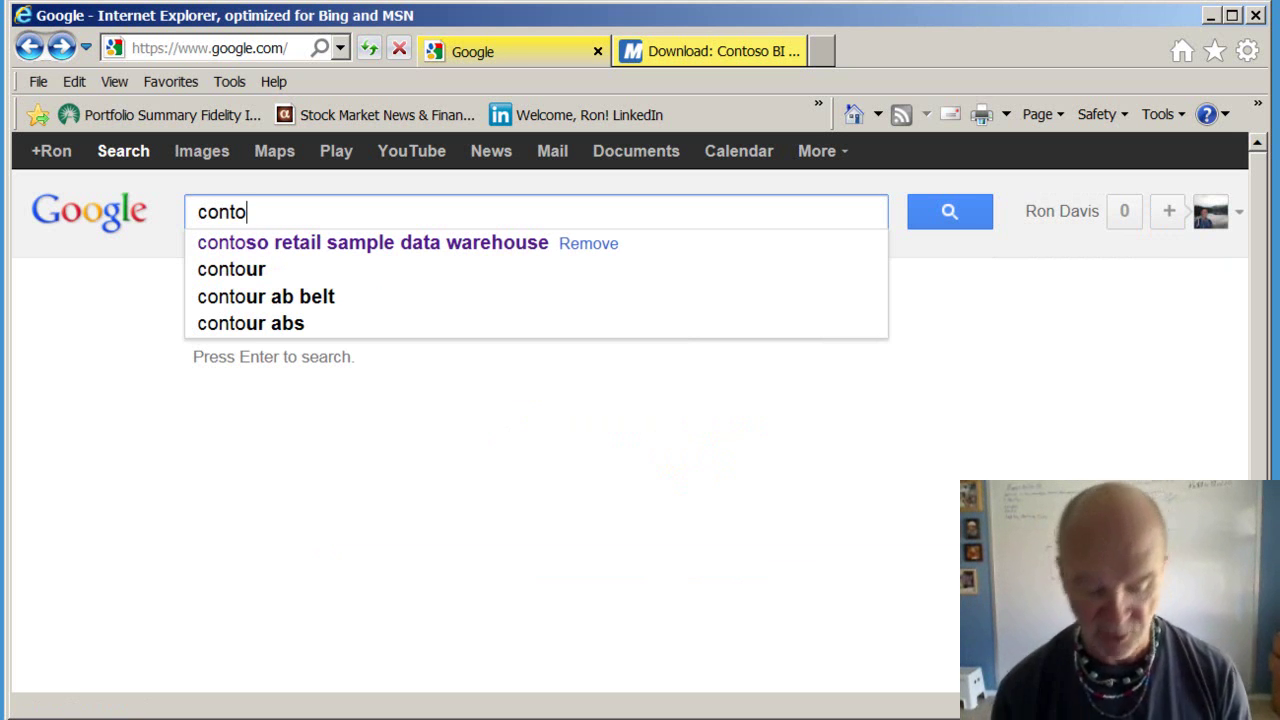
{"action": "type", "text": "s"}
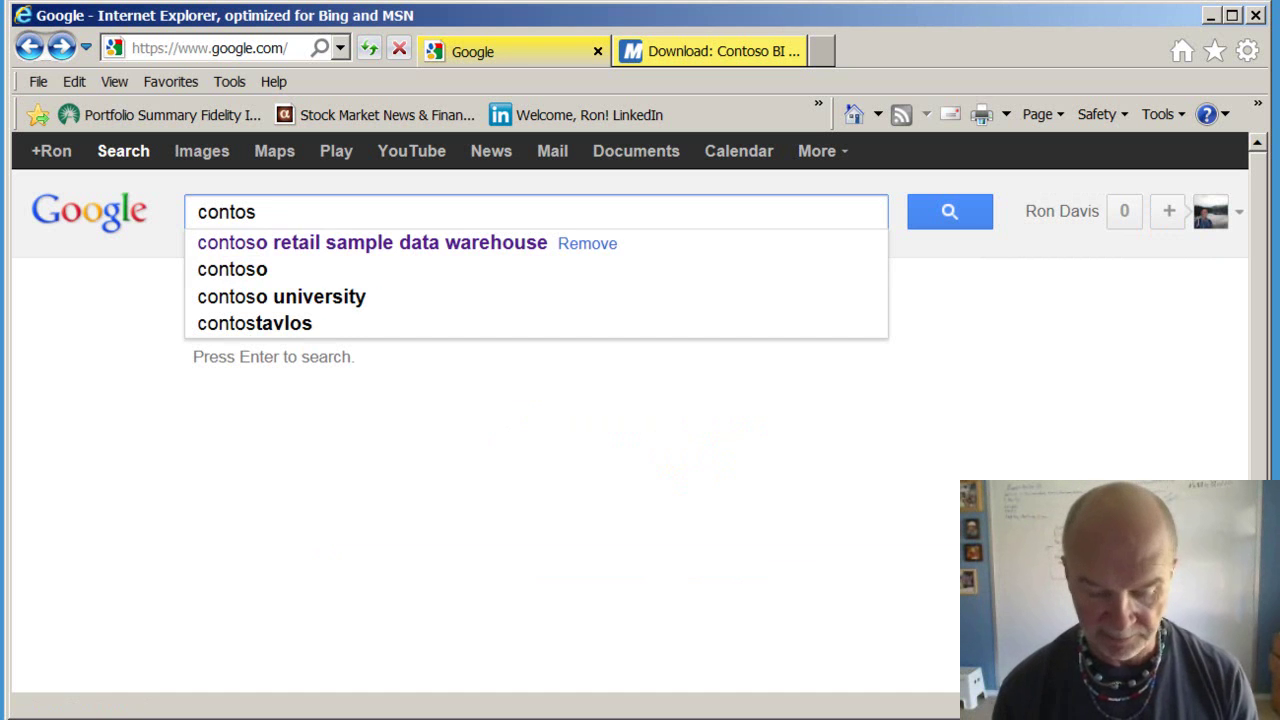
{"action": "key", "text": "BackSpace"}
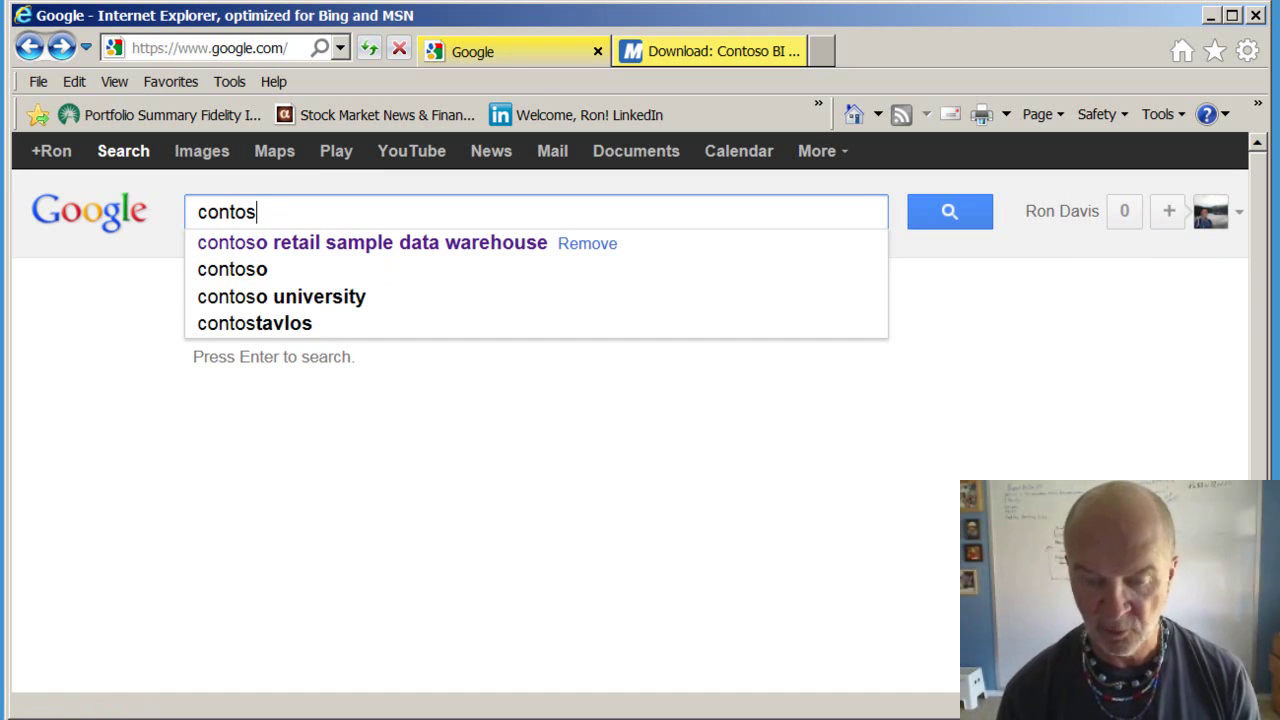
{"action": "type", "text": "o retail"}
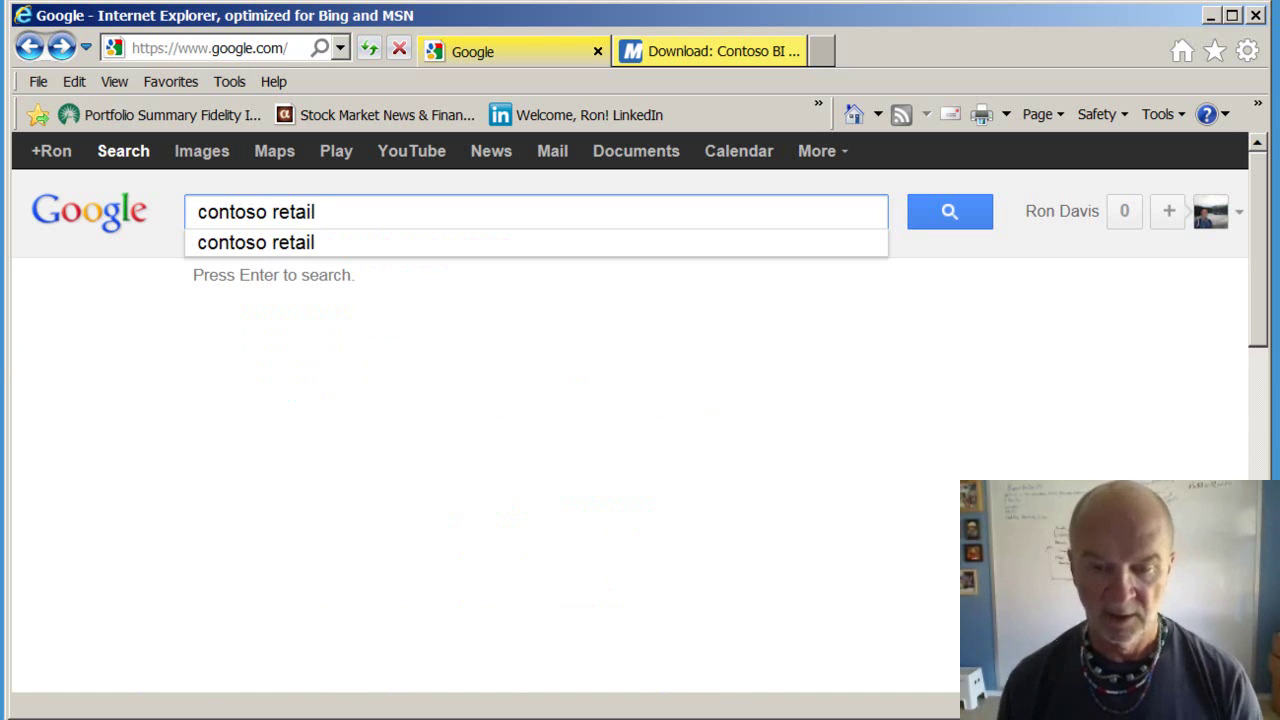
{"action": "key", "text": "Return"}
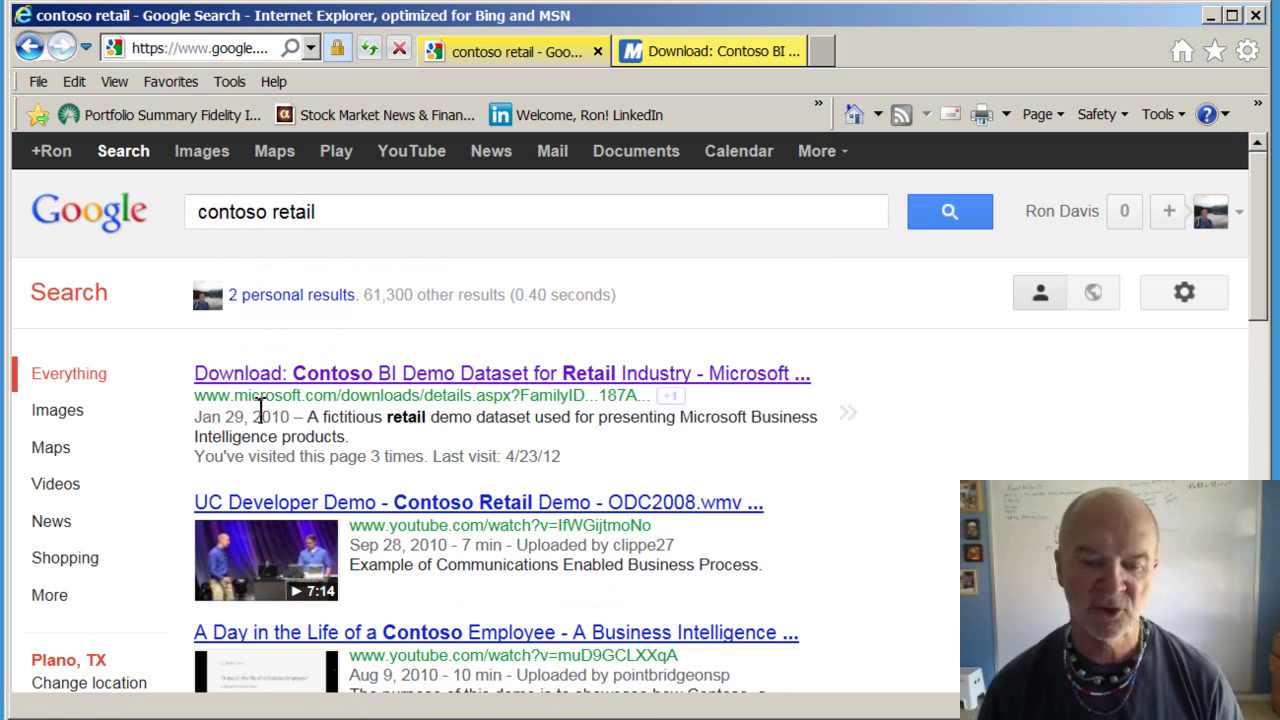
{"action": "left_click_drag", "start_coordinate": [300, 395], "coordinate": [420, 396]}
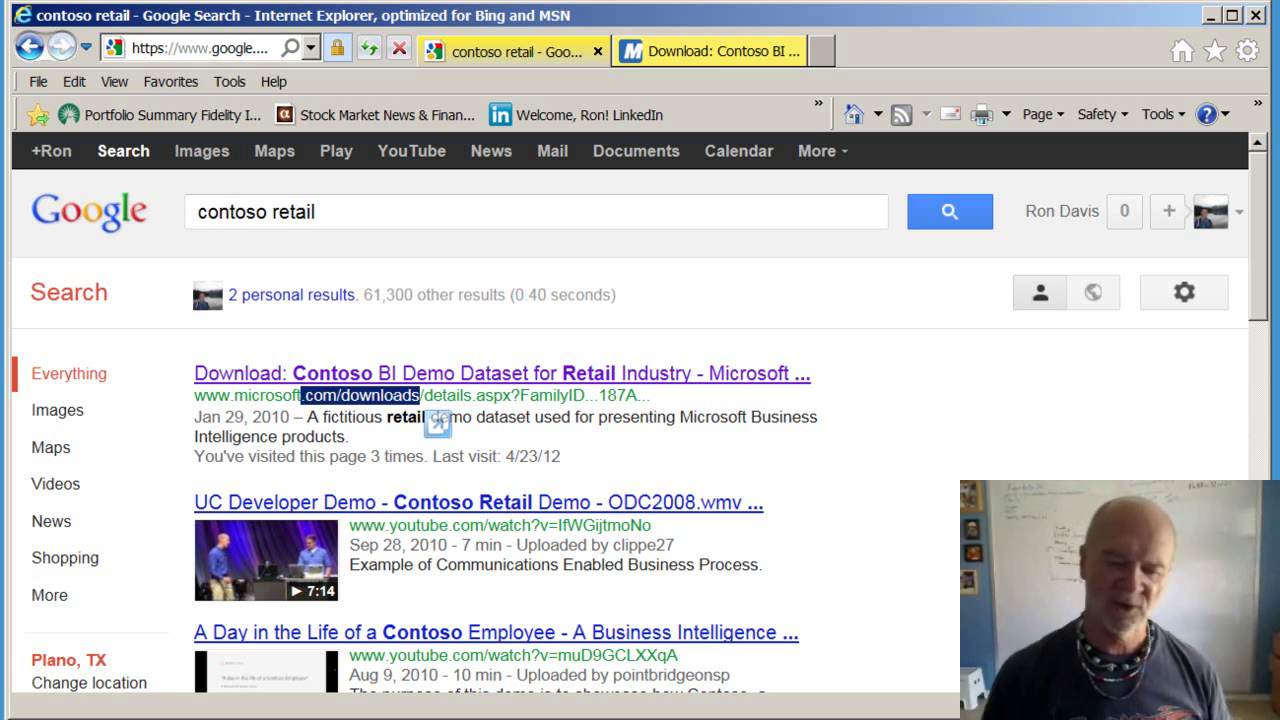
Step: Switch to the already open Contoso BI Demo Dataset download page and review its list of downloadable files
{"action": "left_click", "coordinate": [702, 58]}
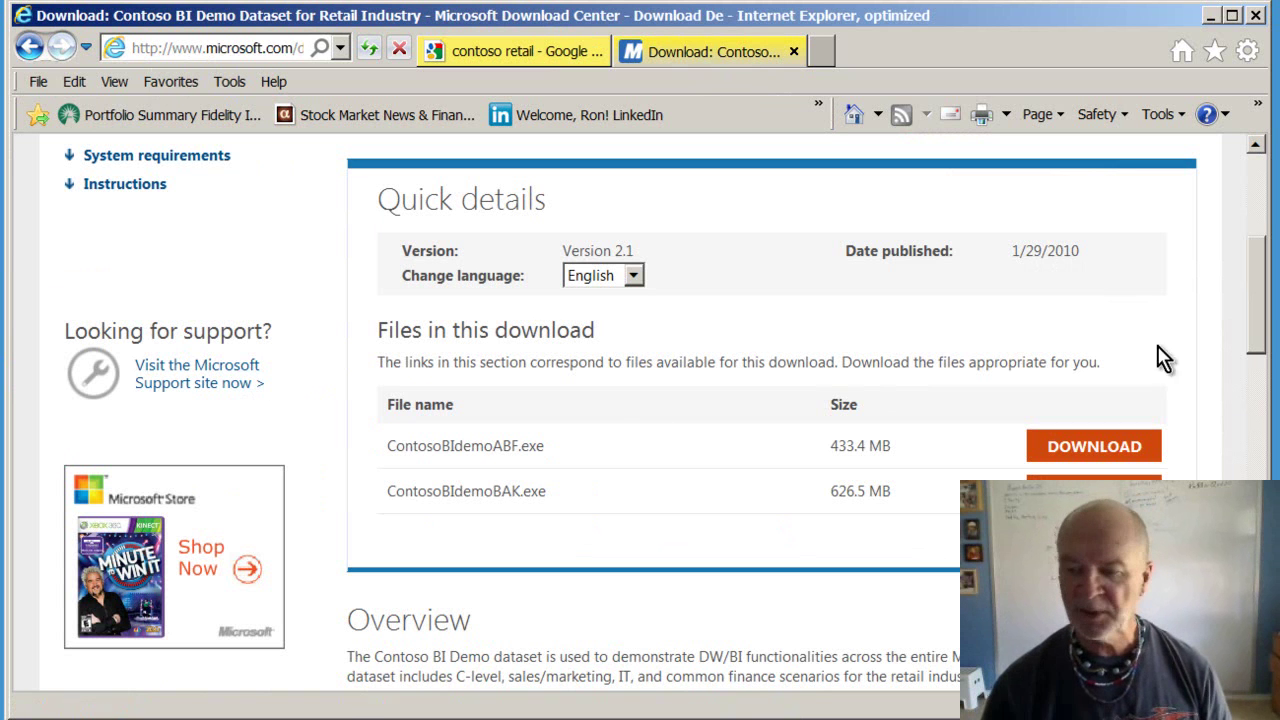
{"action": "left_click_drag", "start_coordinate": [1260, 346], "coordinate": [1262, 243]}
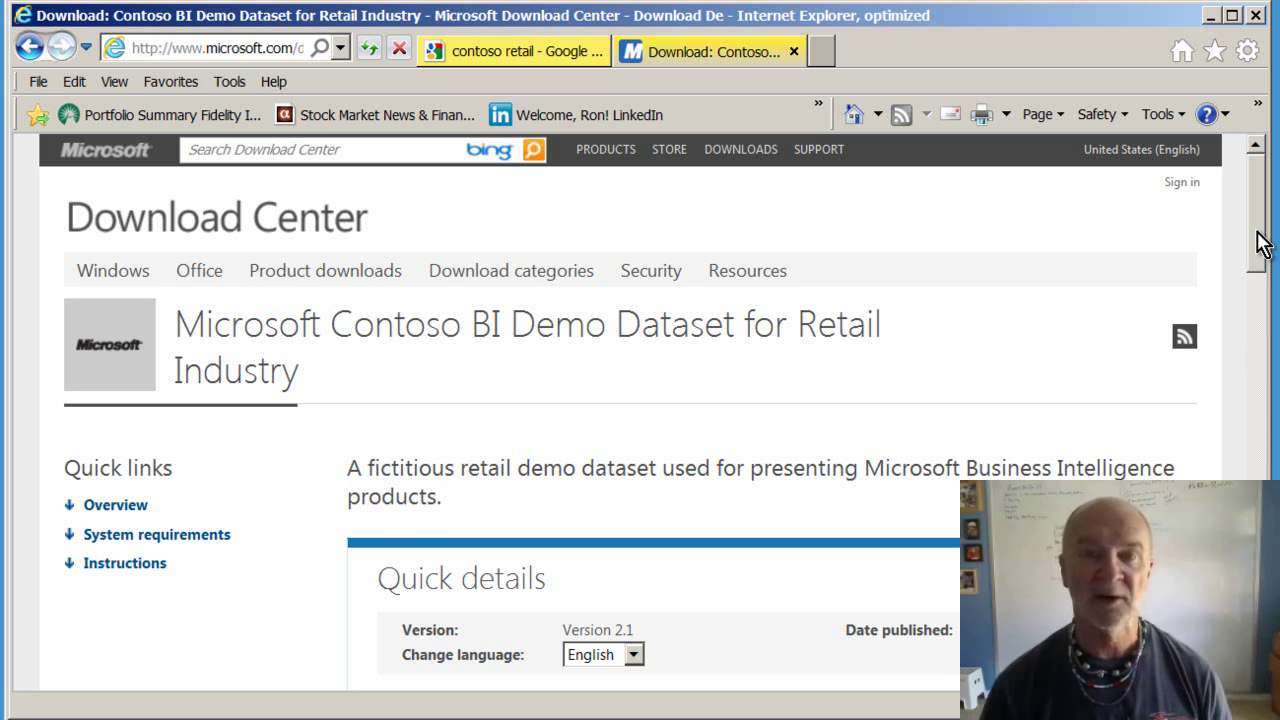
{"action": "left_click_drag", "start_coordinate": [1260, 243], "coordinate": [1264, 315]}
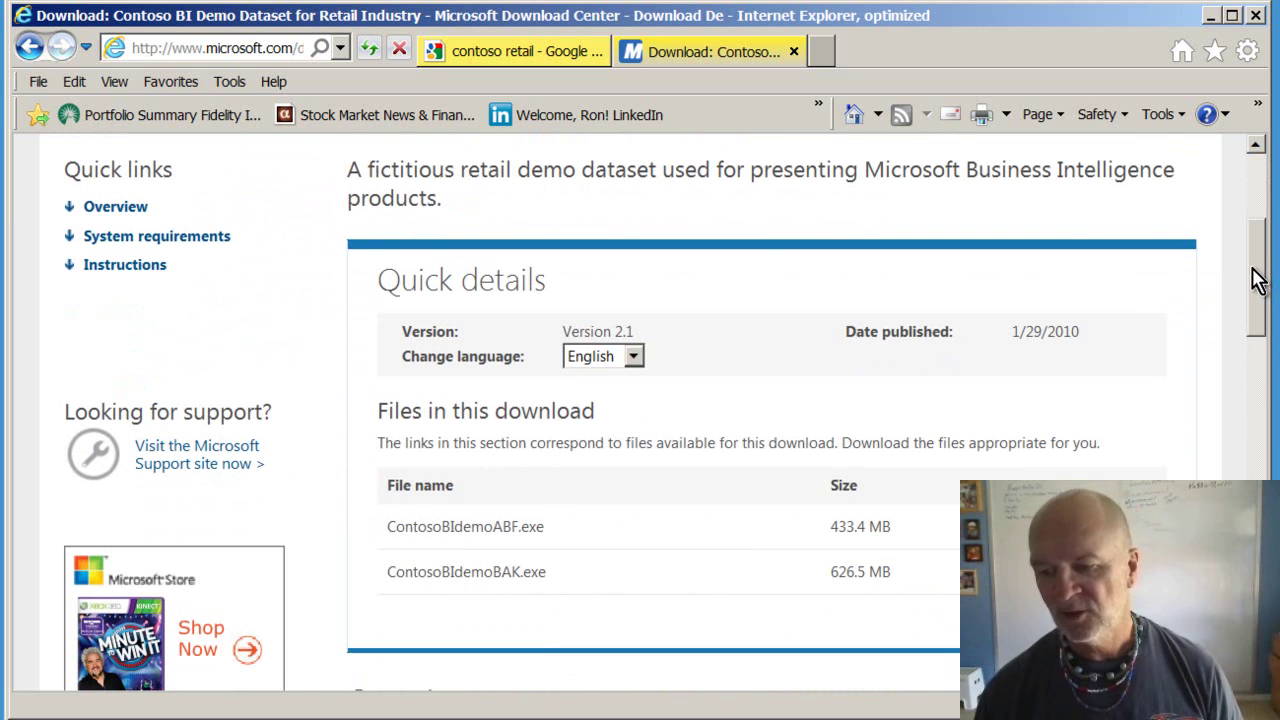
{"action": "scroll", "coordinate": [1252, 278], "scroll_direction": "down", "scroll_amount": 1}
{"action": "scroll", "coordinate": [1257, 287], "scroll_direction": "down", "scroll_amount": 3}
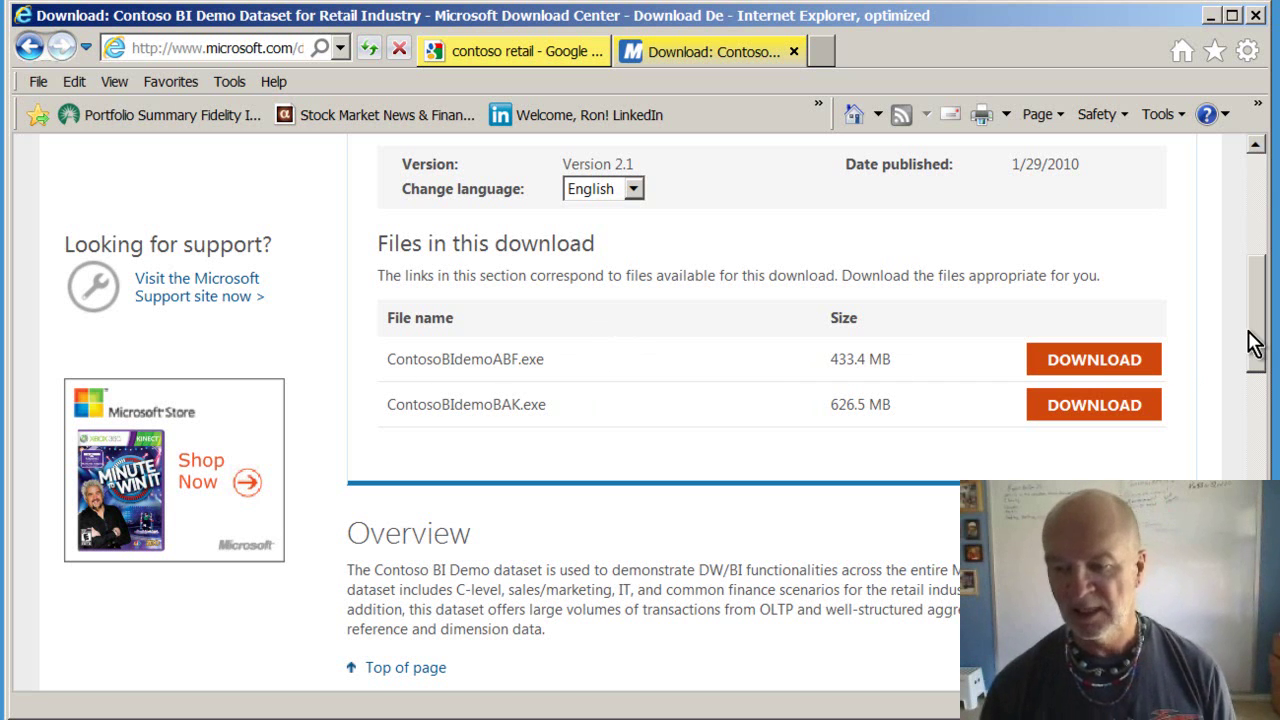
Step: Try to download ContosoBIdemoABF.exe and save it in the Contoso Files folder on the desktop
{"action": "left_click", "coordinate": [1070, 360]}
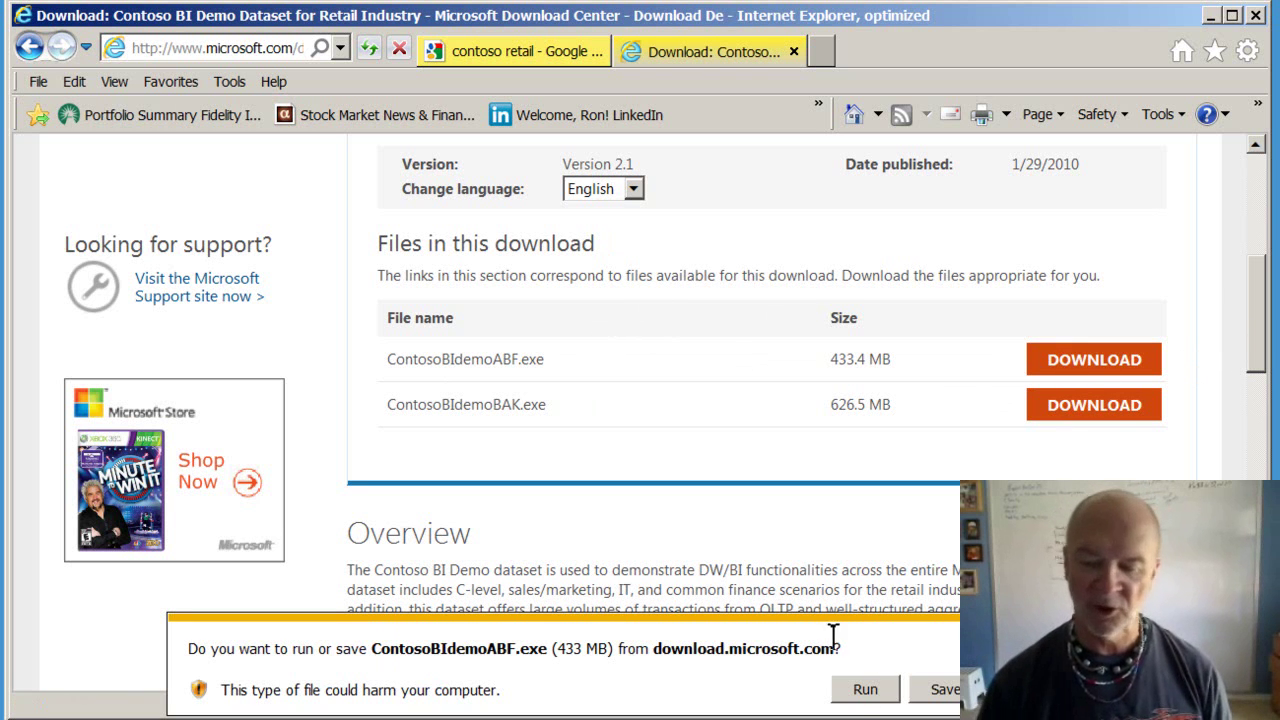
{"action": "left_click", "coordinate": [948, 689]}
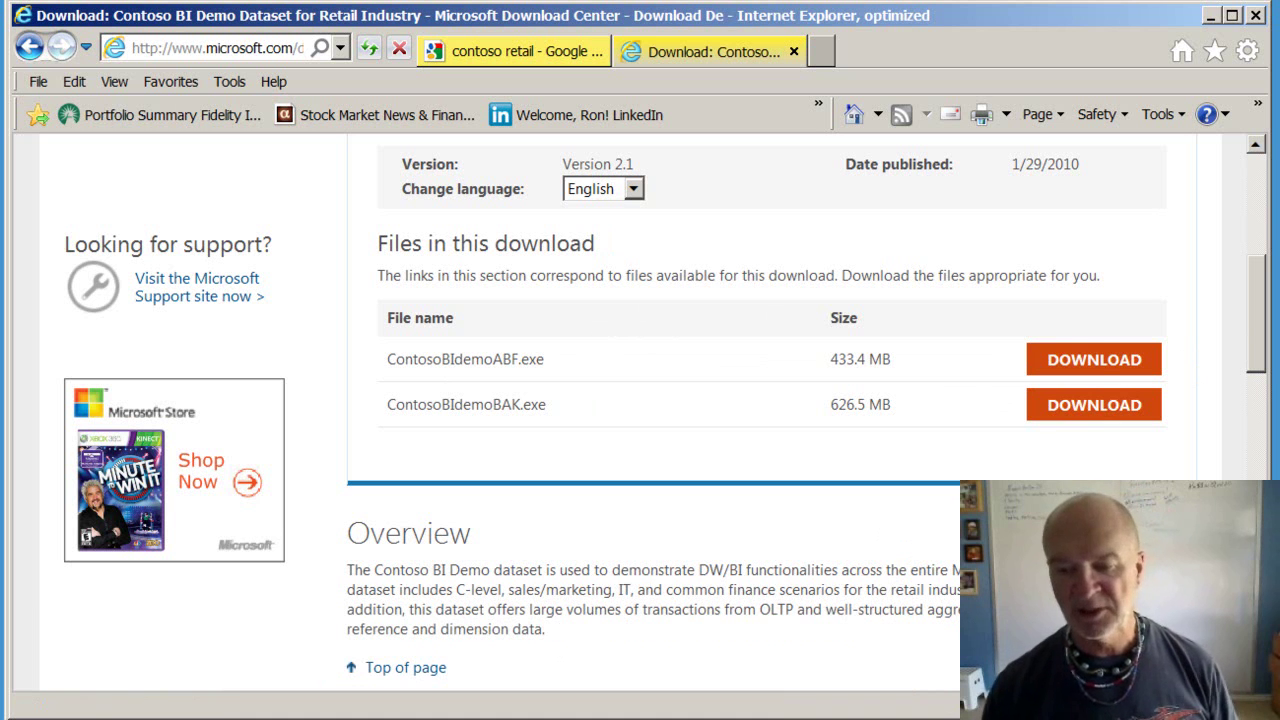
{"action": "left_click", "coordinate": [1088, 358]}
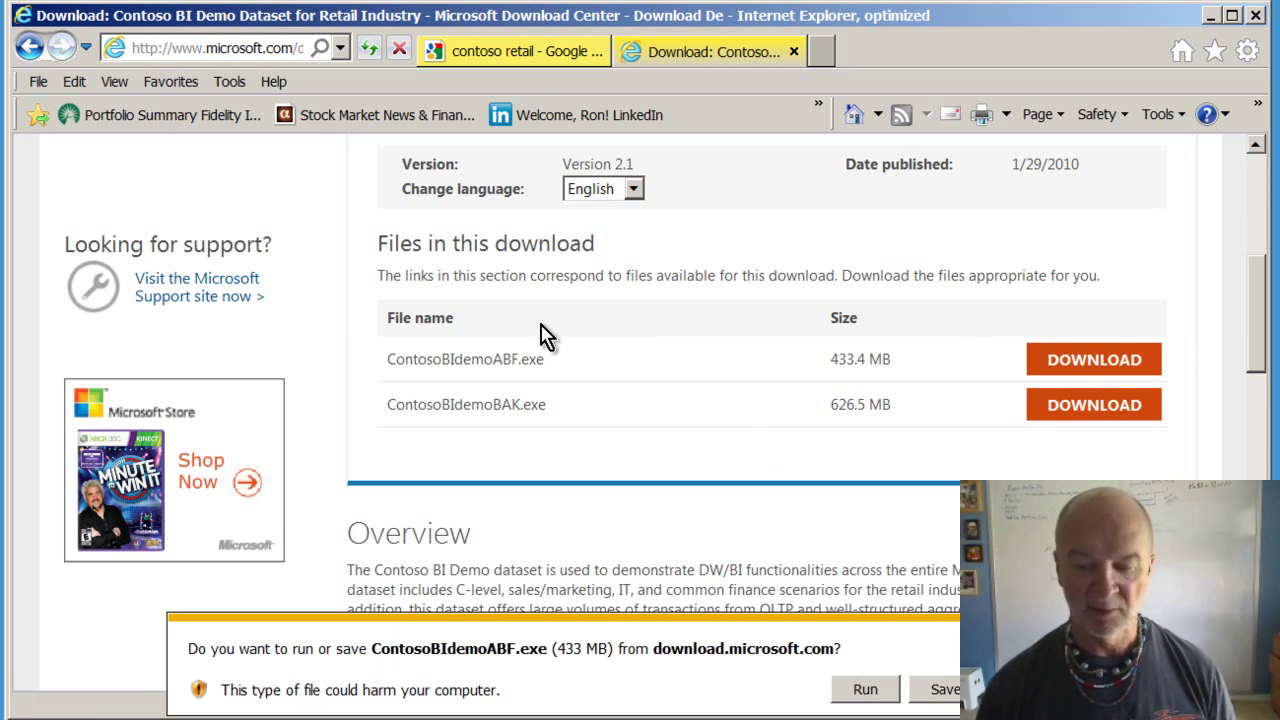
{"action": "left_click", "coordinate": [950, 689]}
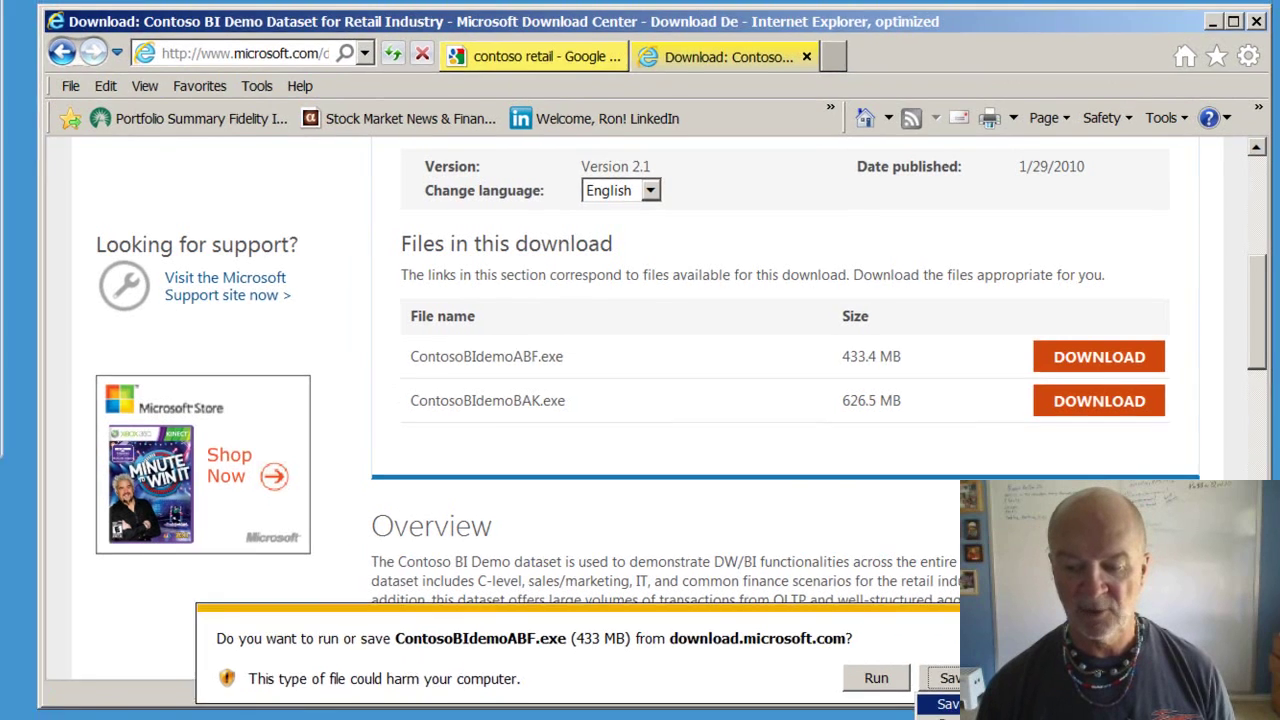
{"action": "left_click", "coordinate": [1230, 700]}
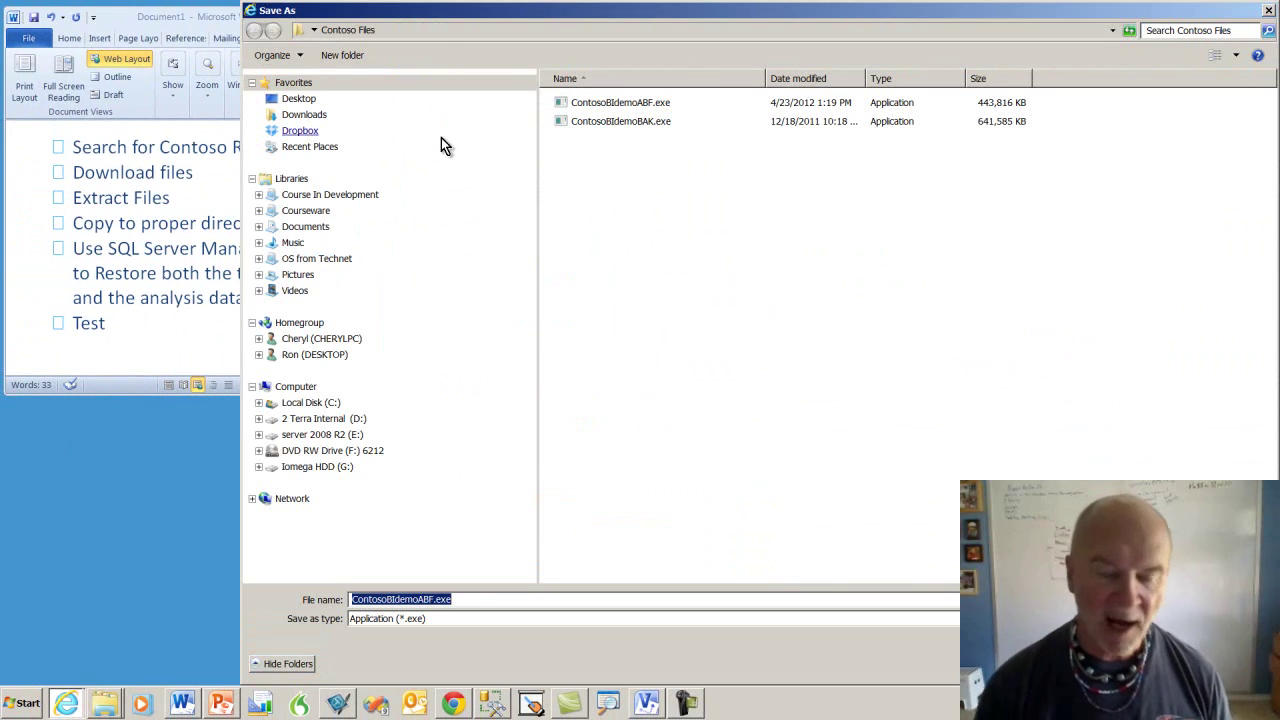
{"action": "left_click", "coordinate": [436, 32]}
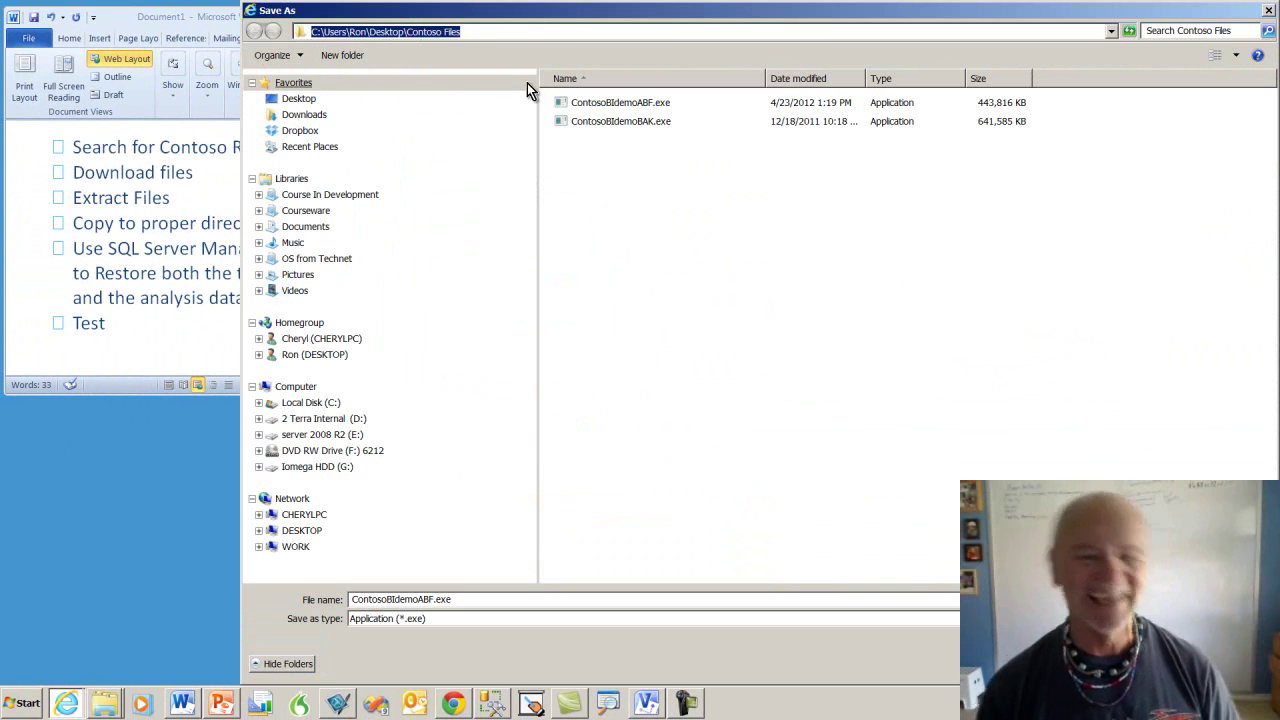
{"action": "left_click", "coordinate": [1268, 10]}
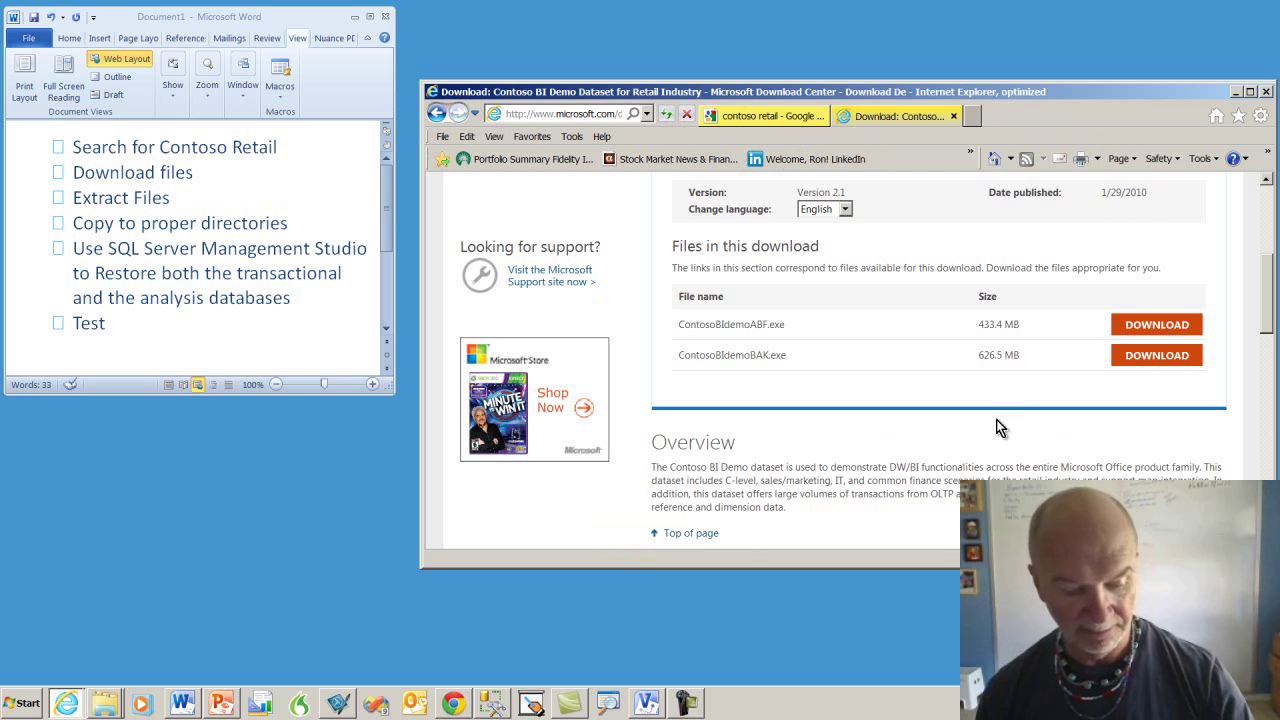
Step: Cross out the Search for Contoso Retail and Download files checklist items on screen, and close Internet Explorer
{"action": "left_click_drag", "start_coordinate": [38, 142], "coordinate": [287, 153]}
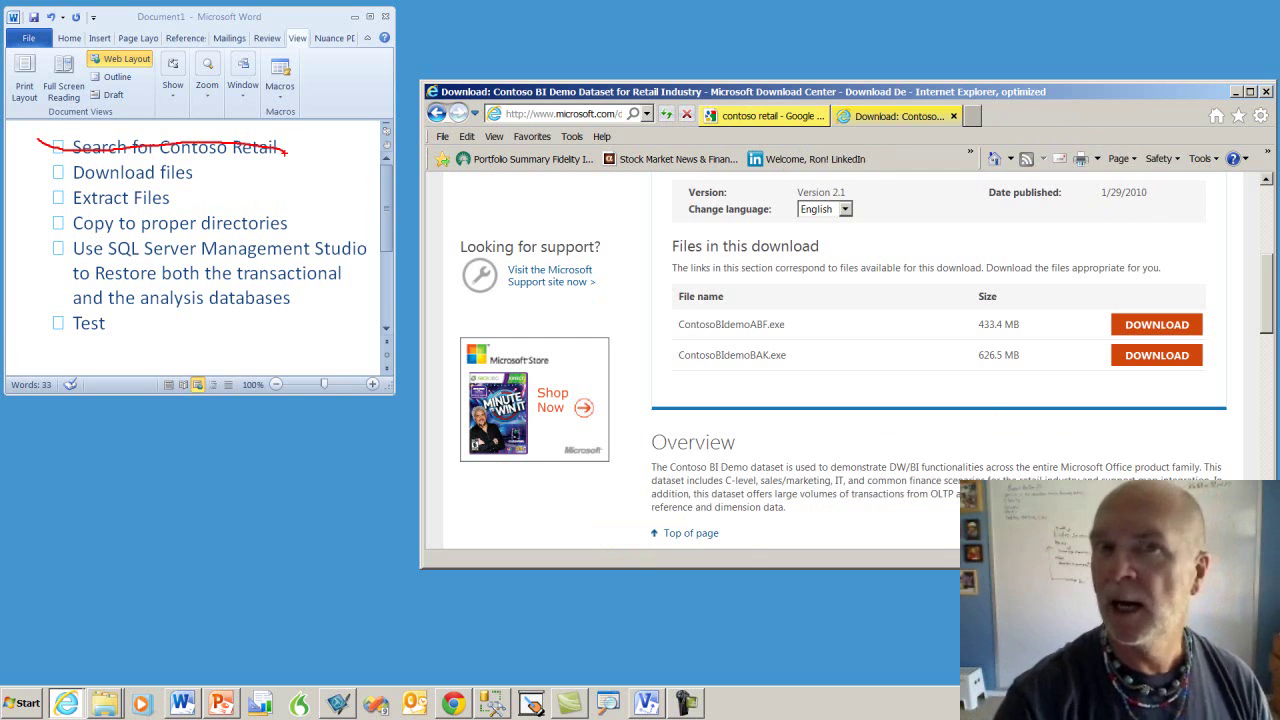
{"action": "left_click_drag", "start_coordinate": [22, 177], "coordinate": [212, 170]}
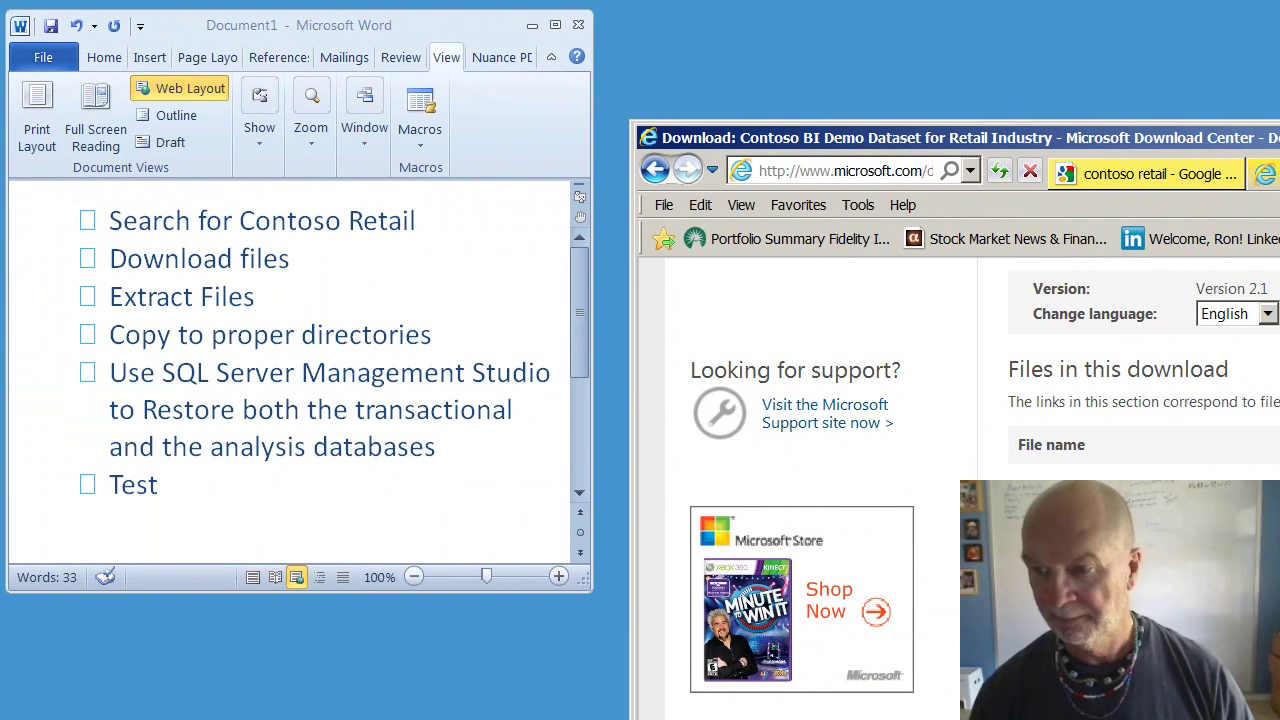
{"action": "key", "text": "alt+F4"}
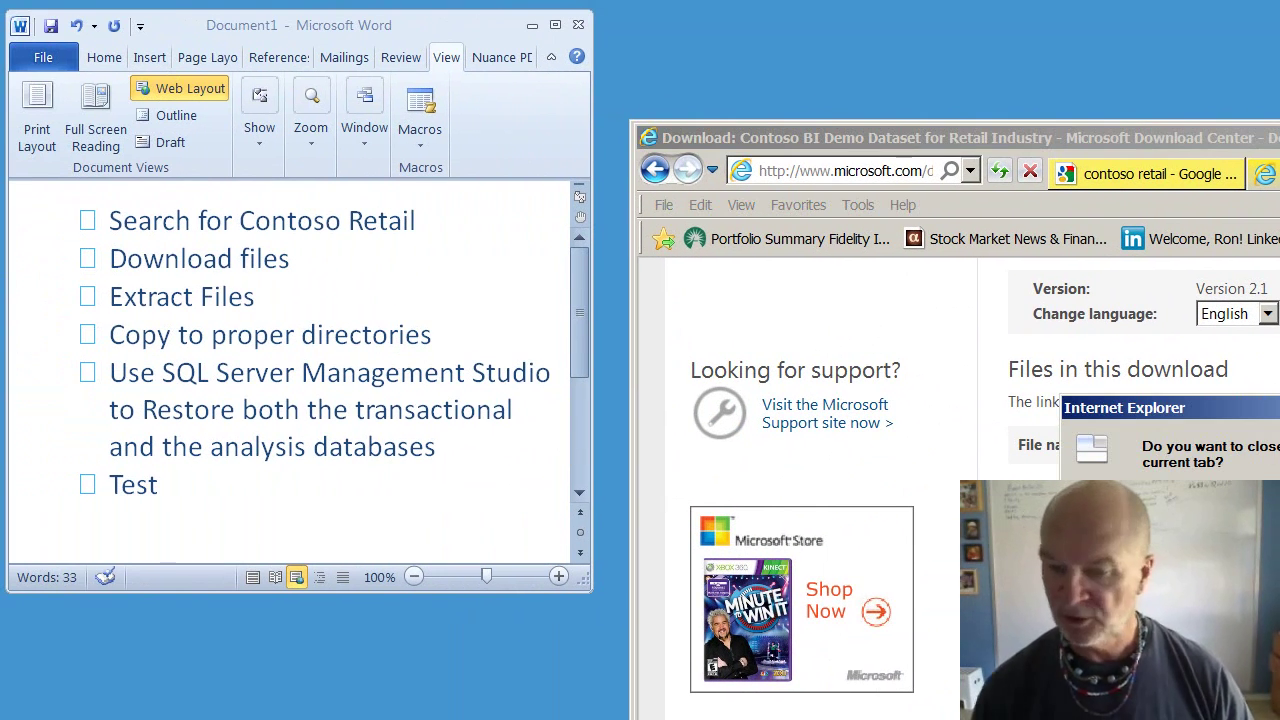
{"action": "key", "text": "Return"}
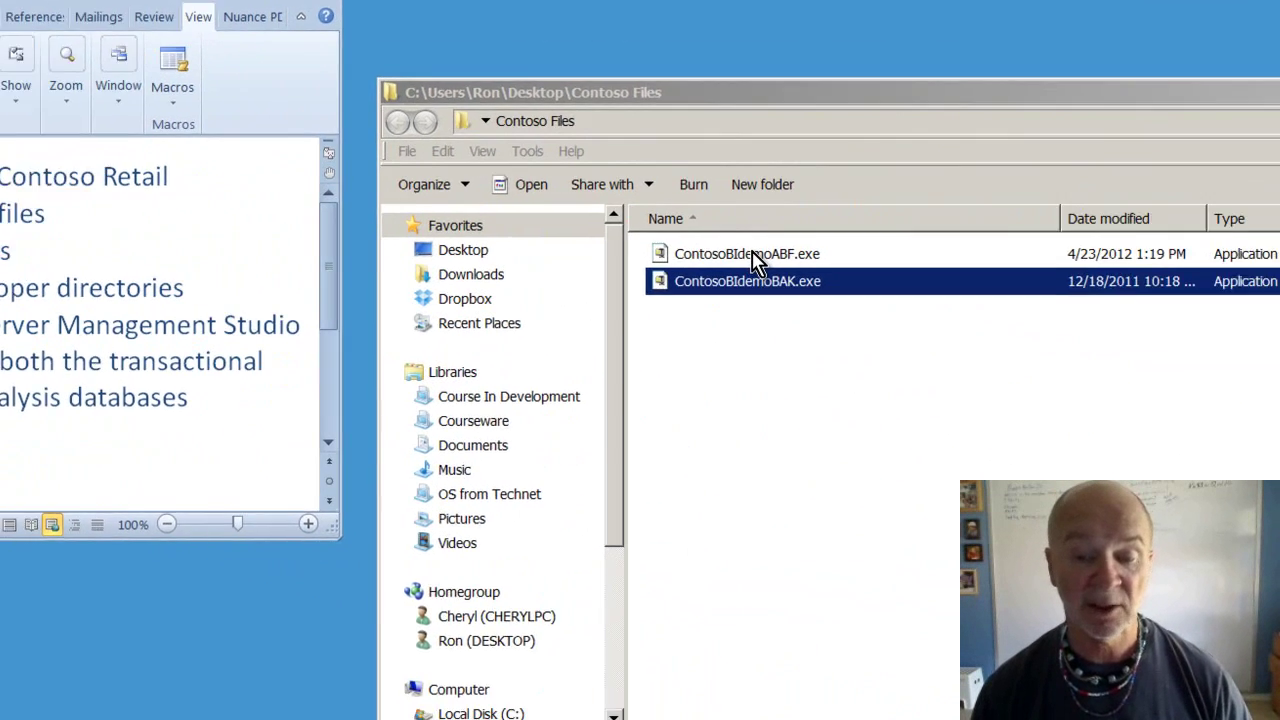
{"action": "left_click", "coordinate": [1014, 300]}
{"action": "double_click", "coordinate": [420, 200]}
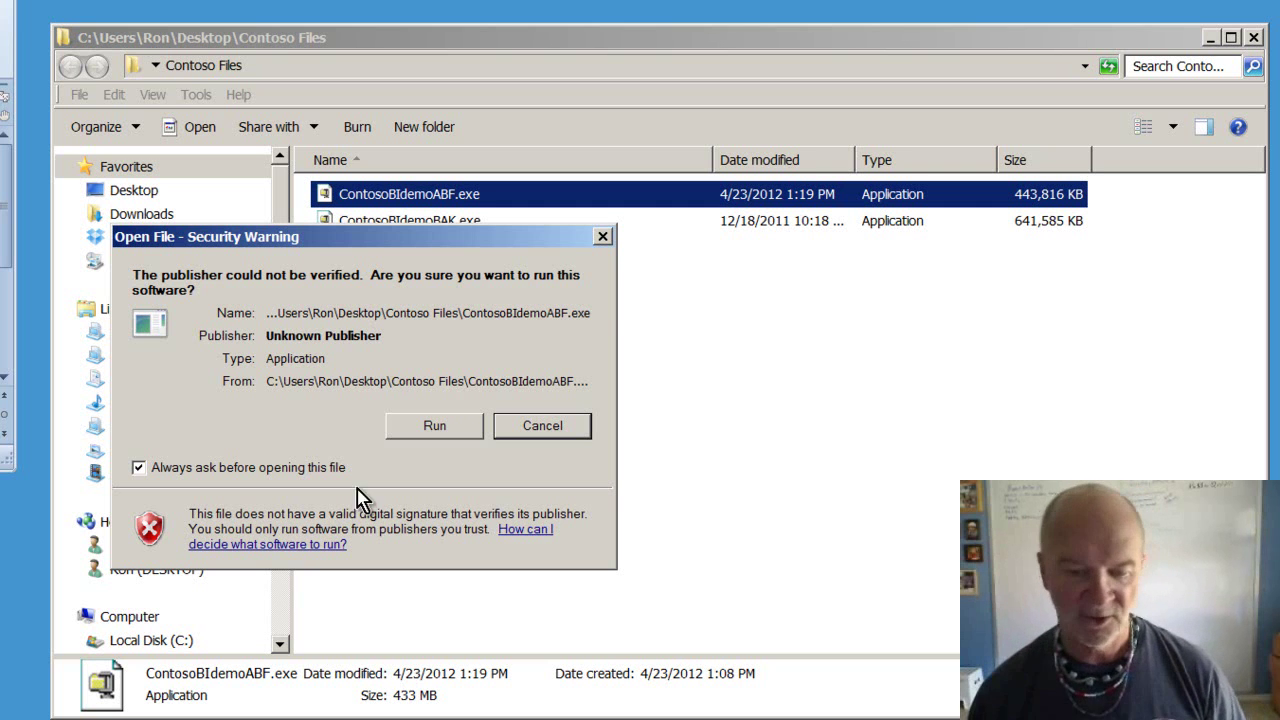
{"action": "left_click", "coordinate": [430, 430]}
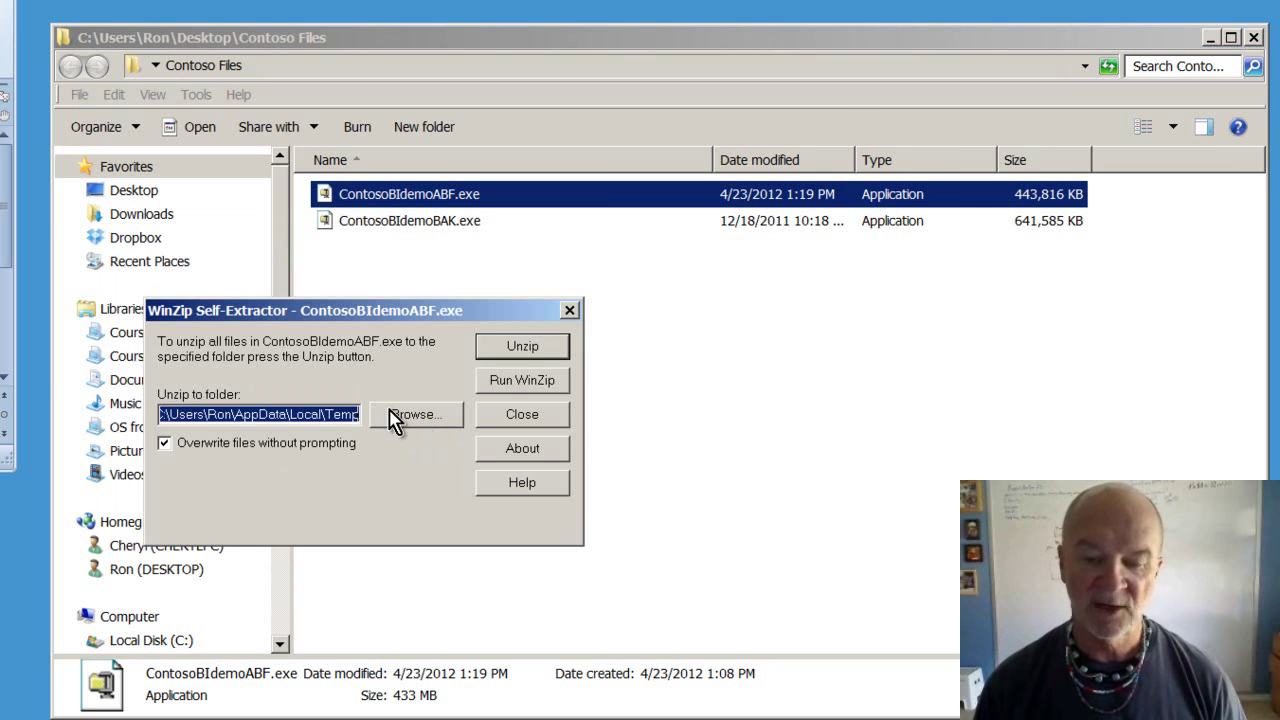
{"action": "left_click", "coordinate": [570, 313]}
Step: Copy the Contoso Files folder path and unzip ContosoBIdemoABF.exe into that desktop folder with the self-extractor
{"action": "left_click", "coordinate": [322, 68]}
{"action": "key", "text": "ctrl+c"}
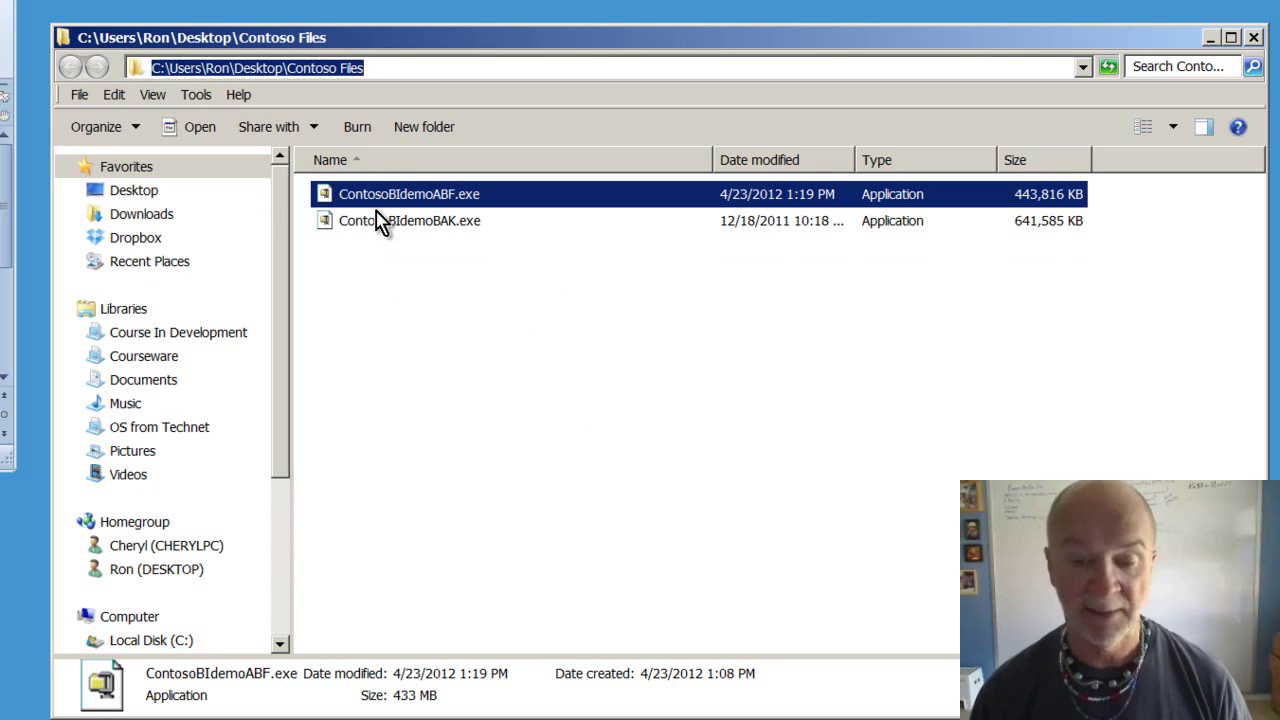
{"action": "double_click", "coordinate": [402, 196]}
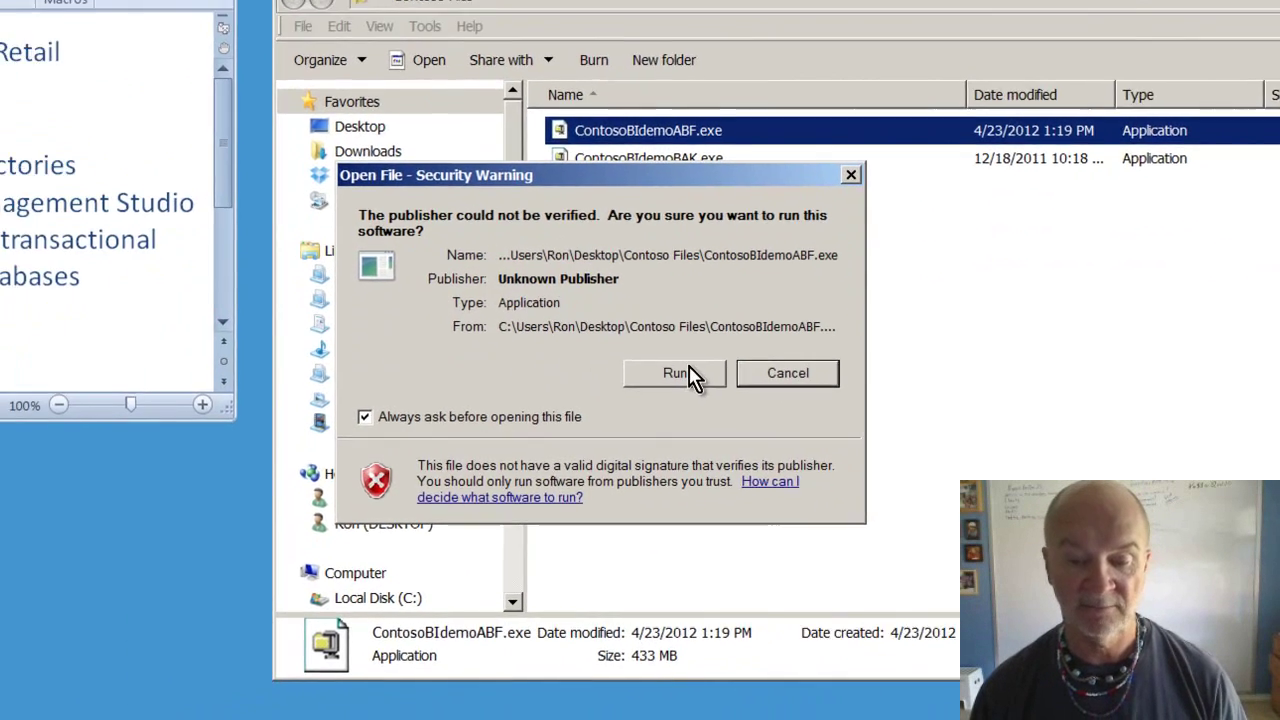
{"action": "left_click", "coordinate": [434, 425]}
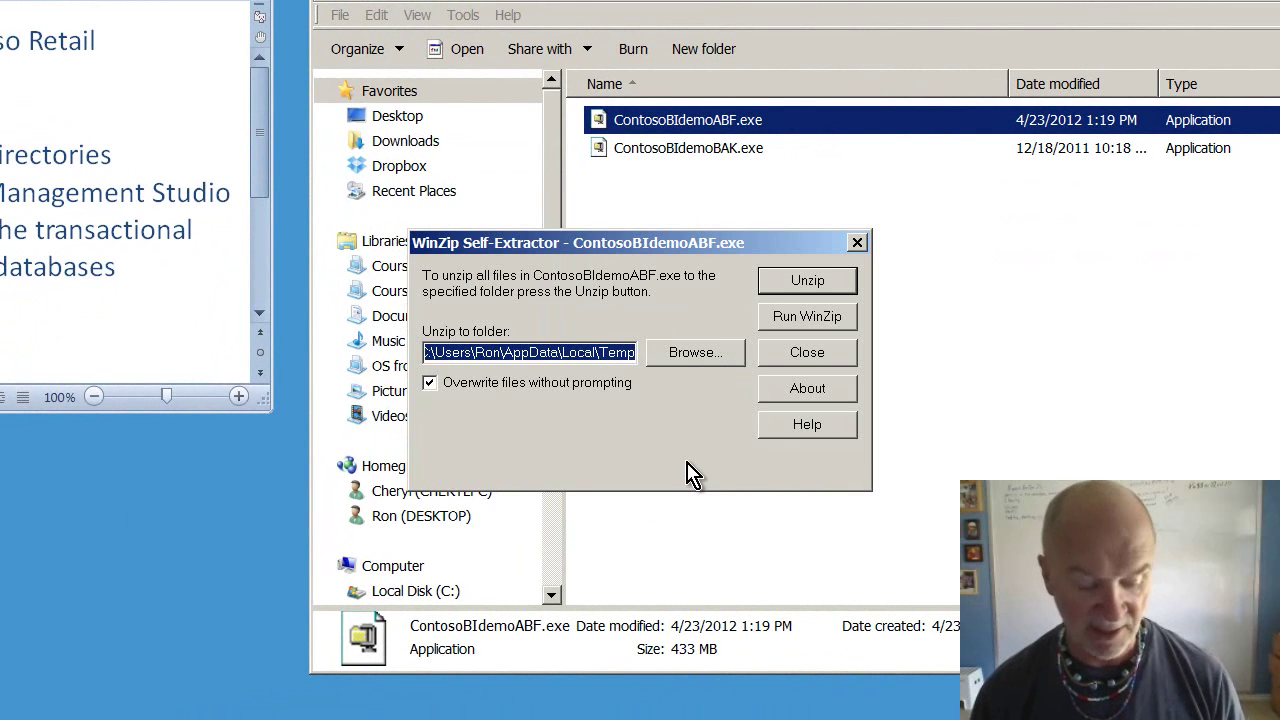
{"action": "key", "text": "ctrl+v"}
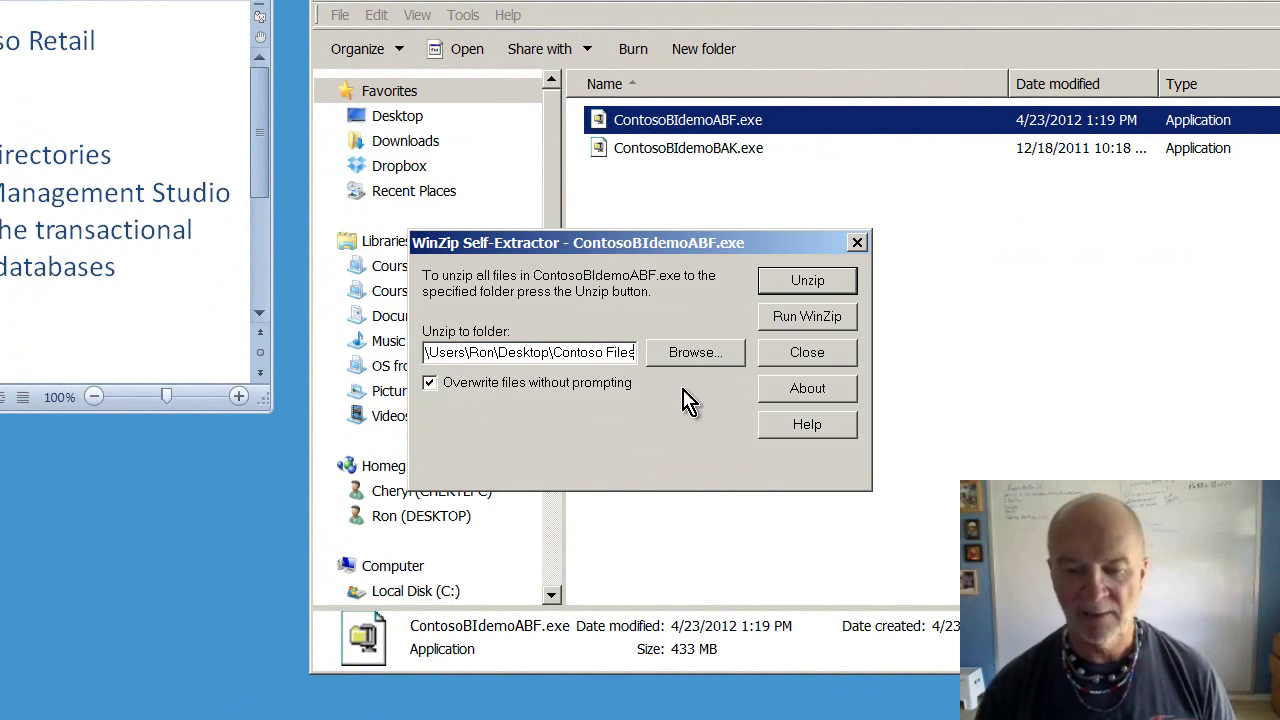
{"action": "left_click", "coordinate": [812, 284]}
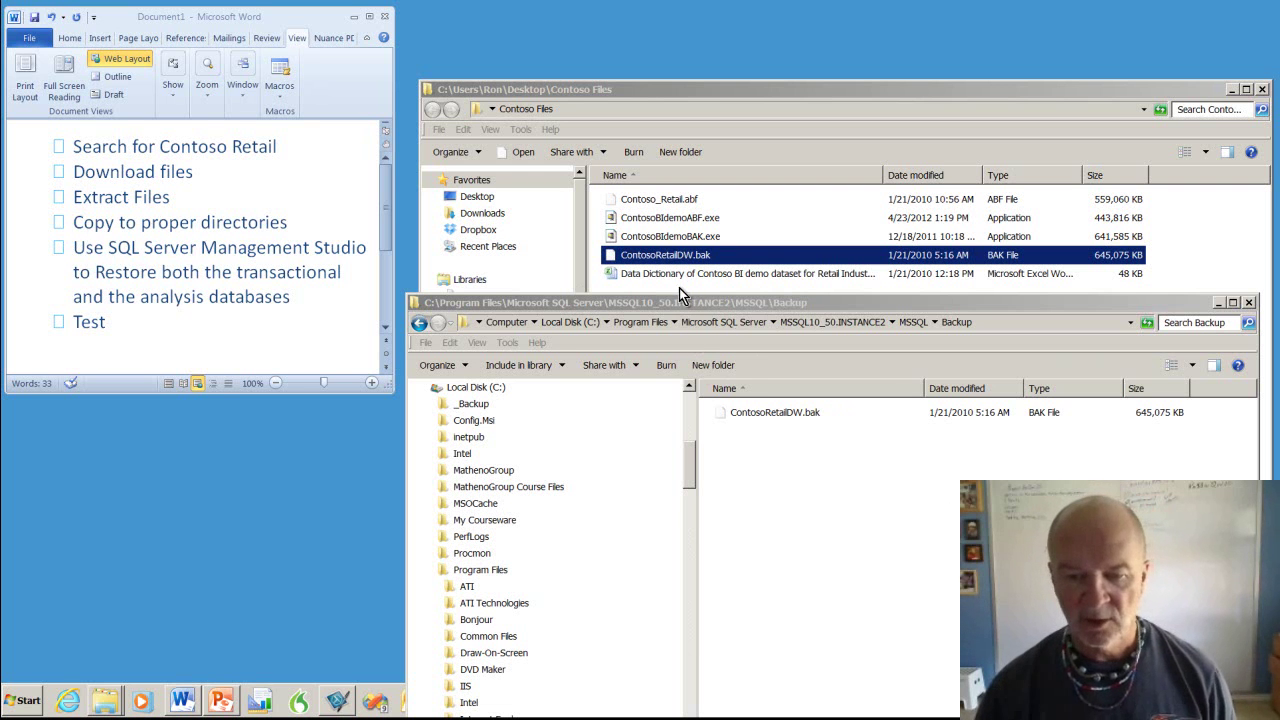
Step: Bring up the SQL Server Backup folder window and navigate it to C:\Program Files\Microsoft SQL Server
{"action": "left_click", "coordinate": [695, 221]}
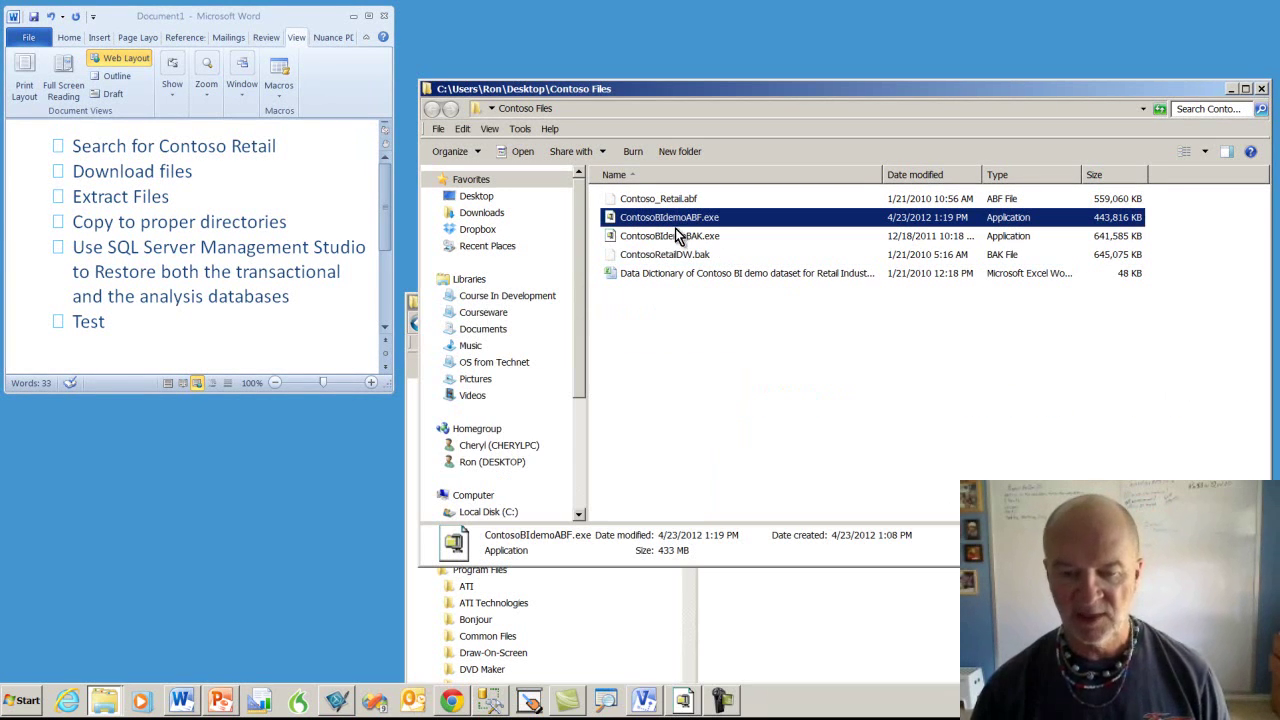
{"action": "left_click", "coordinate": [840, 610]}
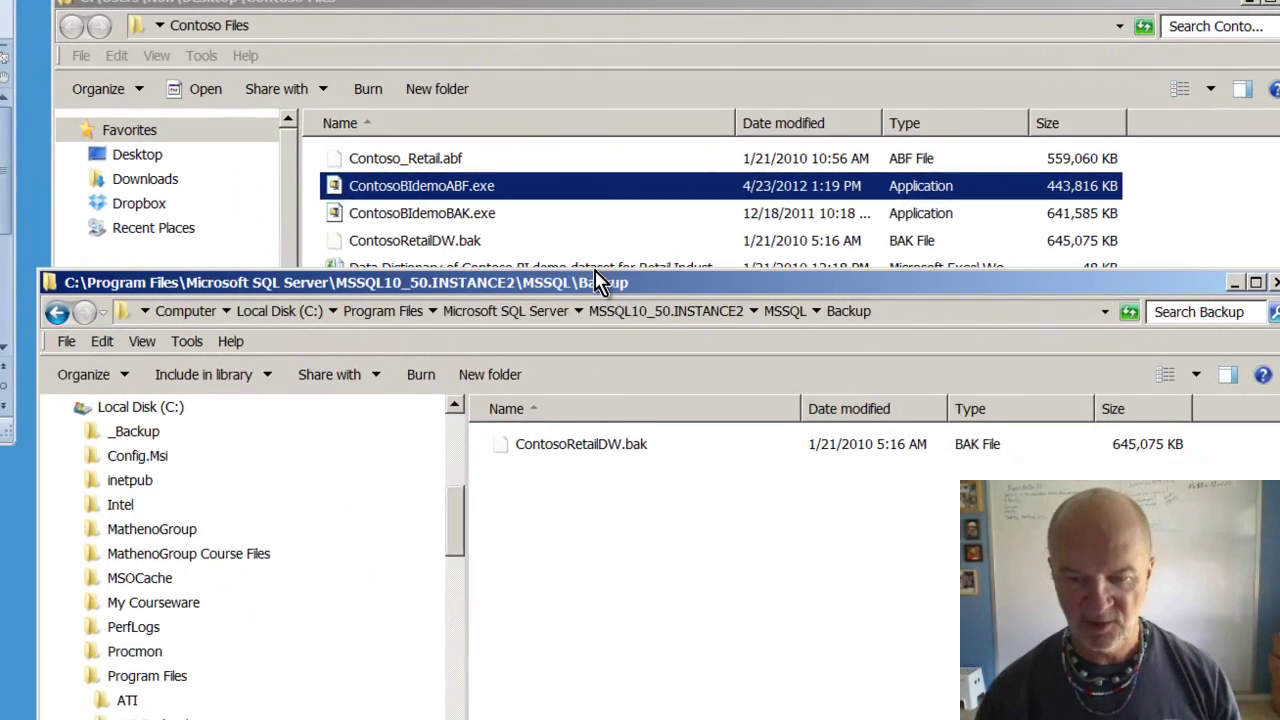
{"action": "left_click_drag", "start_coordinate": [597, 282], "coordinate": [569, 17]}
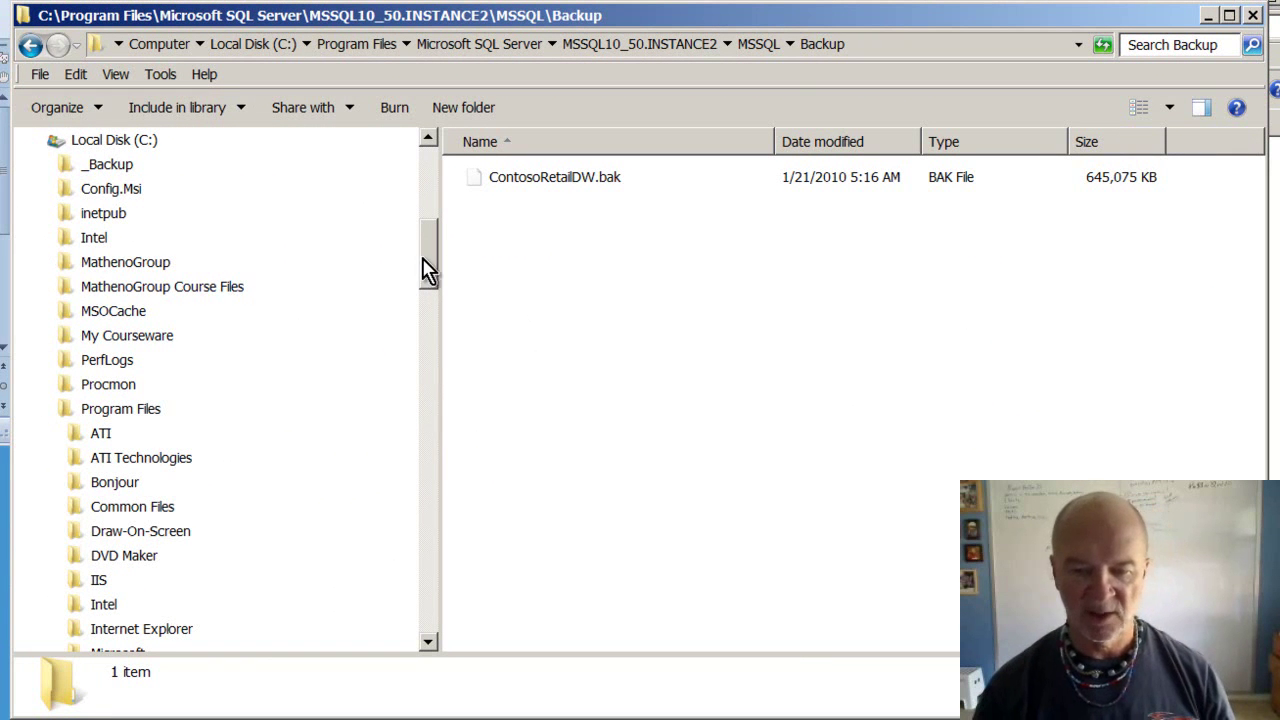
{"action": "mouse_move", "coordinate": [437, 269]}
{"action": "left_mouse_down"}
{"action": "mouse_move", "coordinate": [423, 344]}
{"action": "mouse_move", "coordinate": [428, 277]}
{"action": "left_mouse_up"}
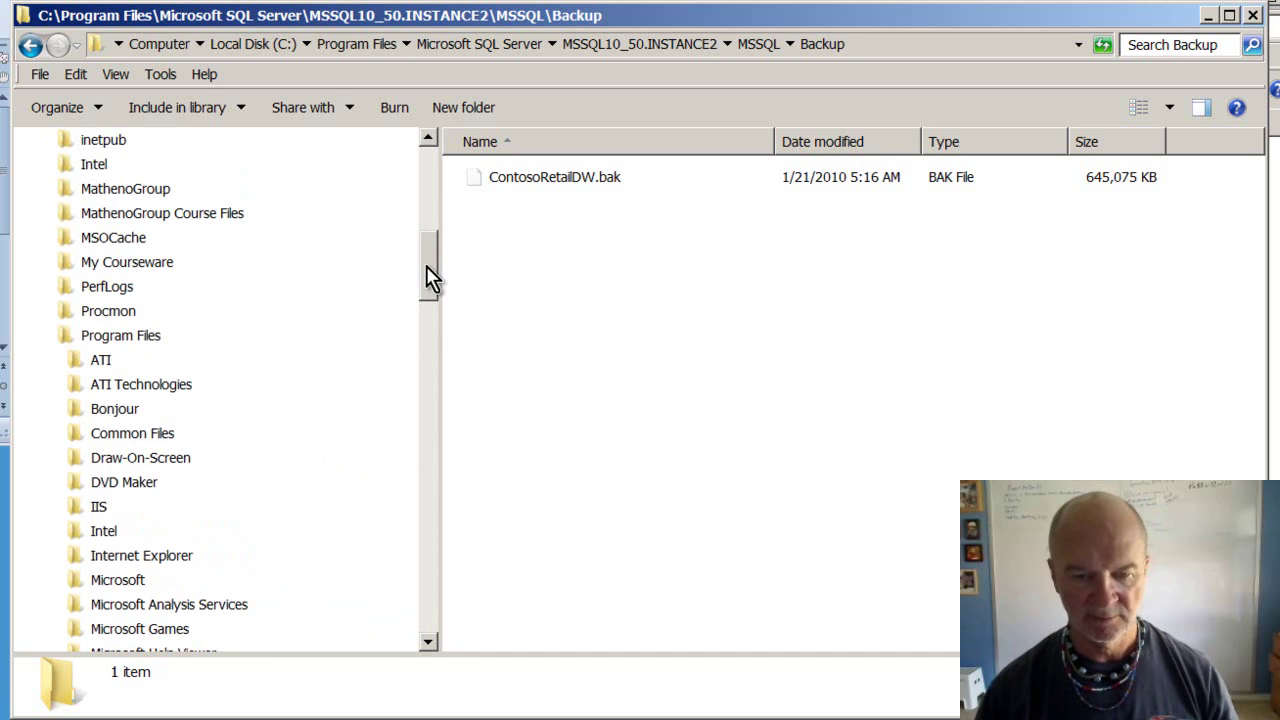
{"action": "left_click", "coordinate": [125, 338]}
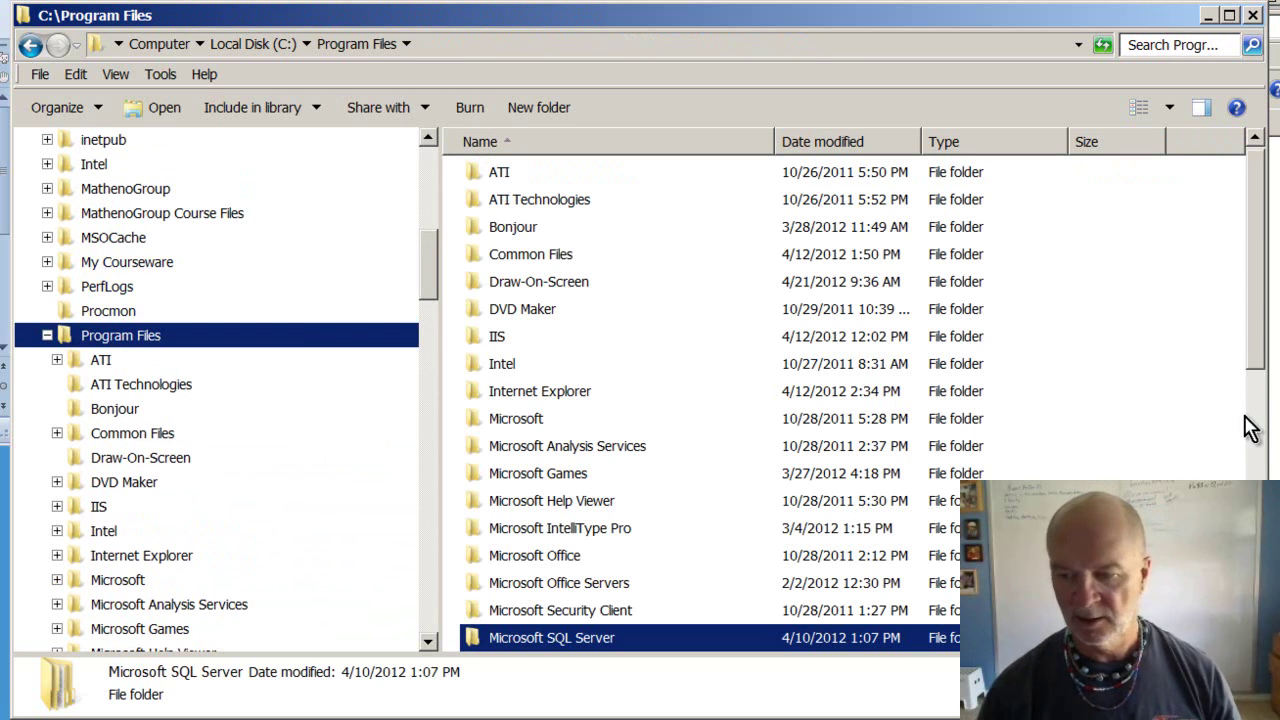
{"action": "double_click", "coordinate": [500, 640]}
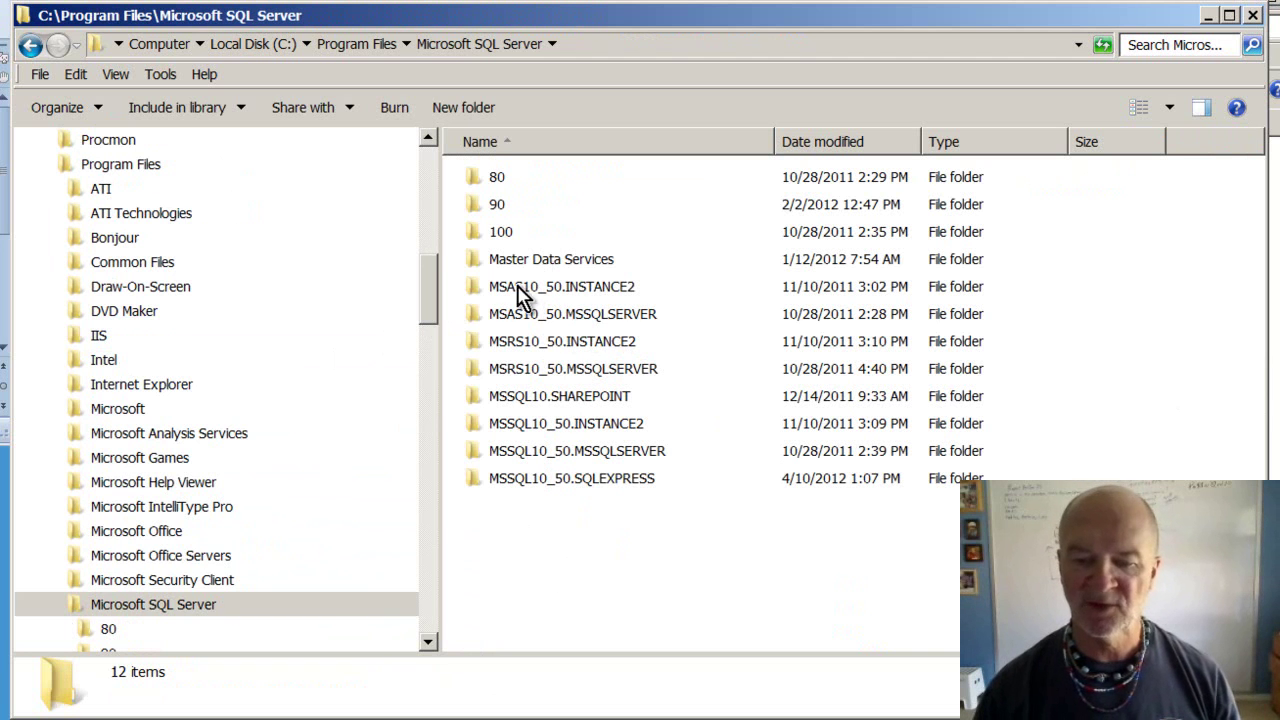
Step: Open the MSAS10_50.MSSQLSERVER\OLAP\Backup folder and examine the ABF backup files stored in it
{"action": "mouse_move", "coordinate": [503, 296]}
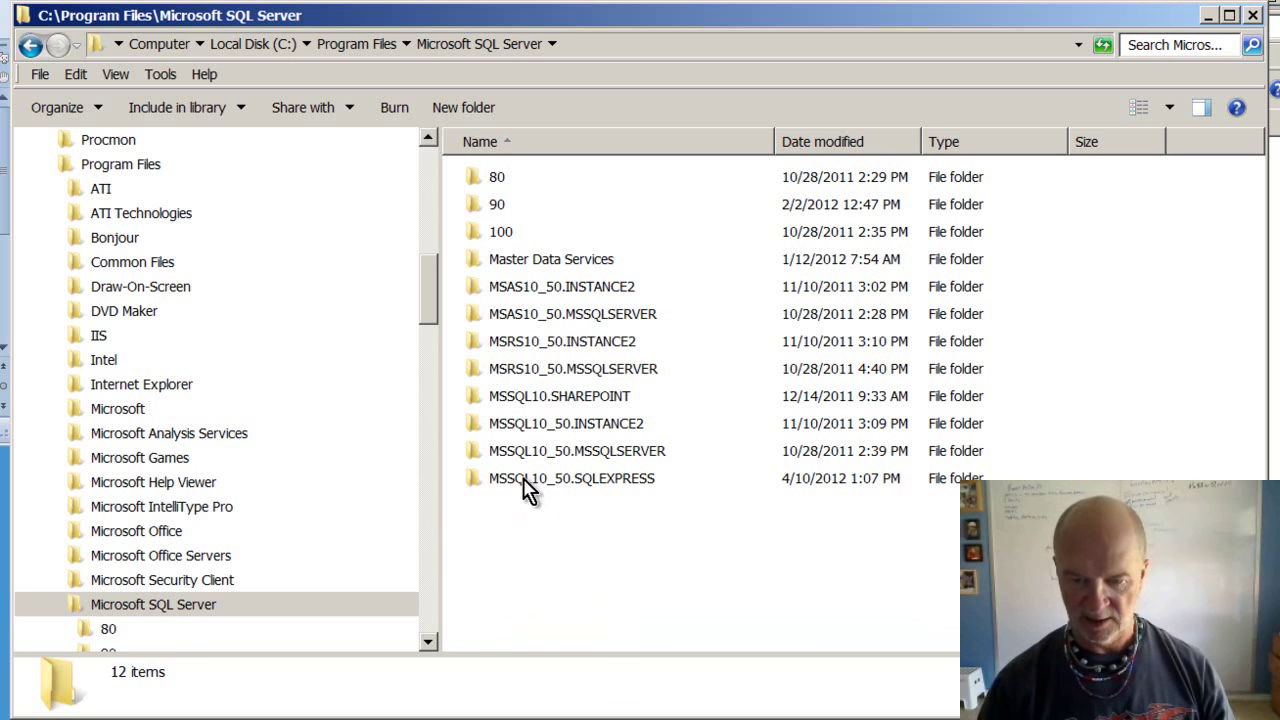
{"action": "double_click", "coordinate": [518, 318]}
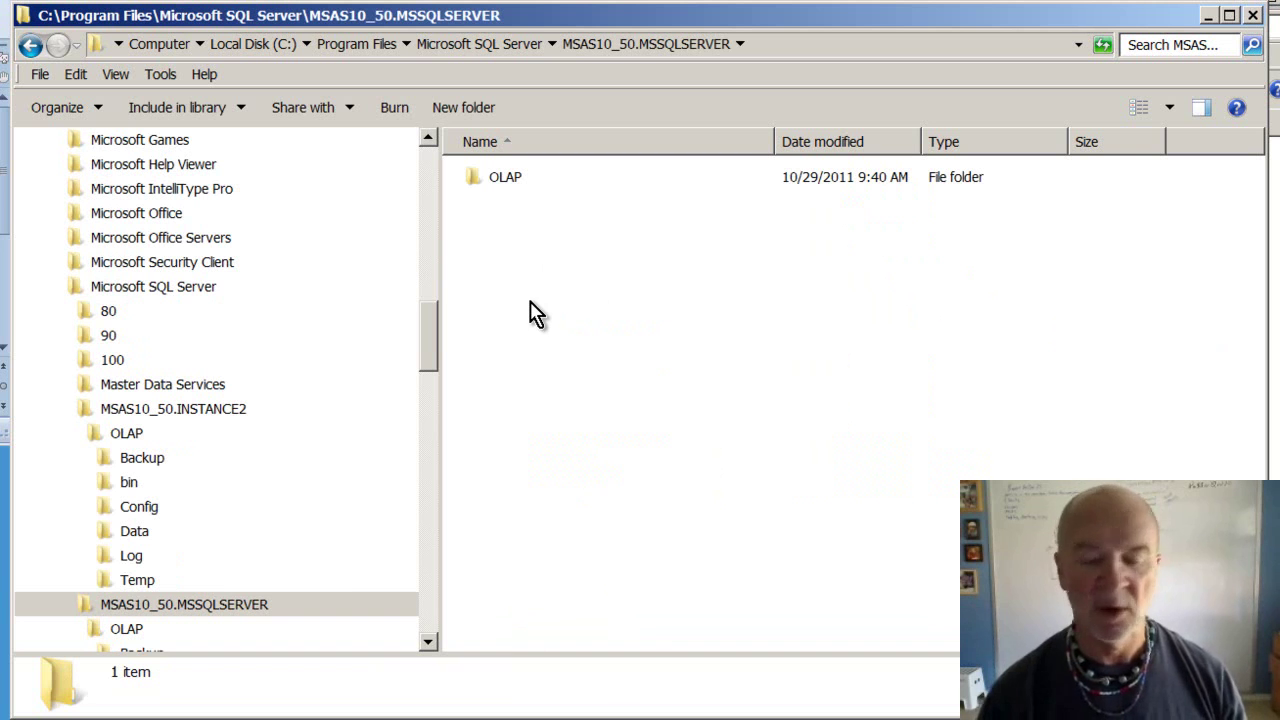
{"action": "double_click", "coordinate": [500, 178]}
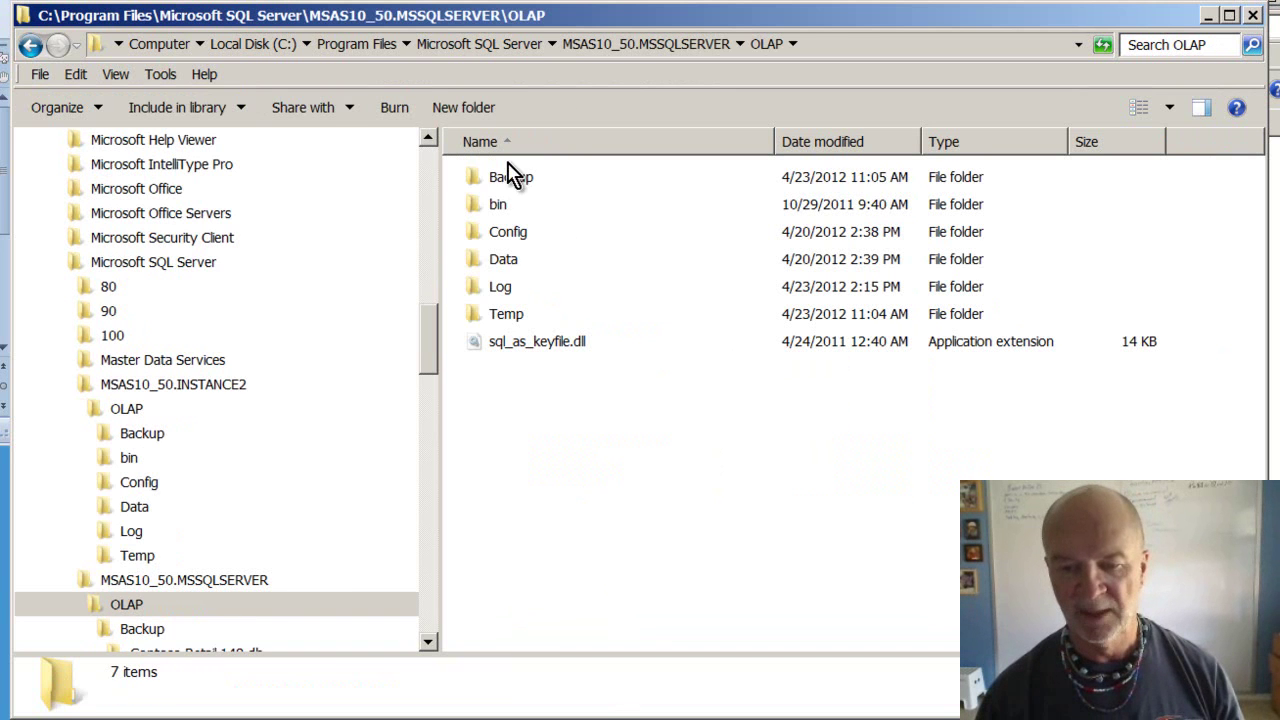
{"action": "double_click", "coordinate": [528, 180]}
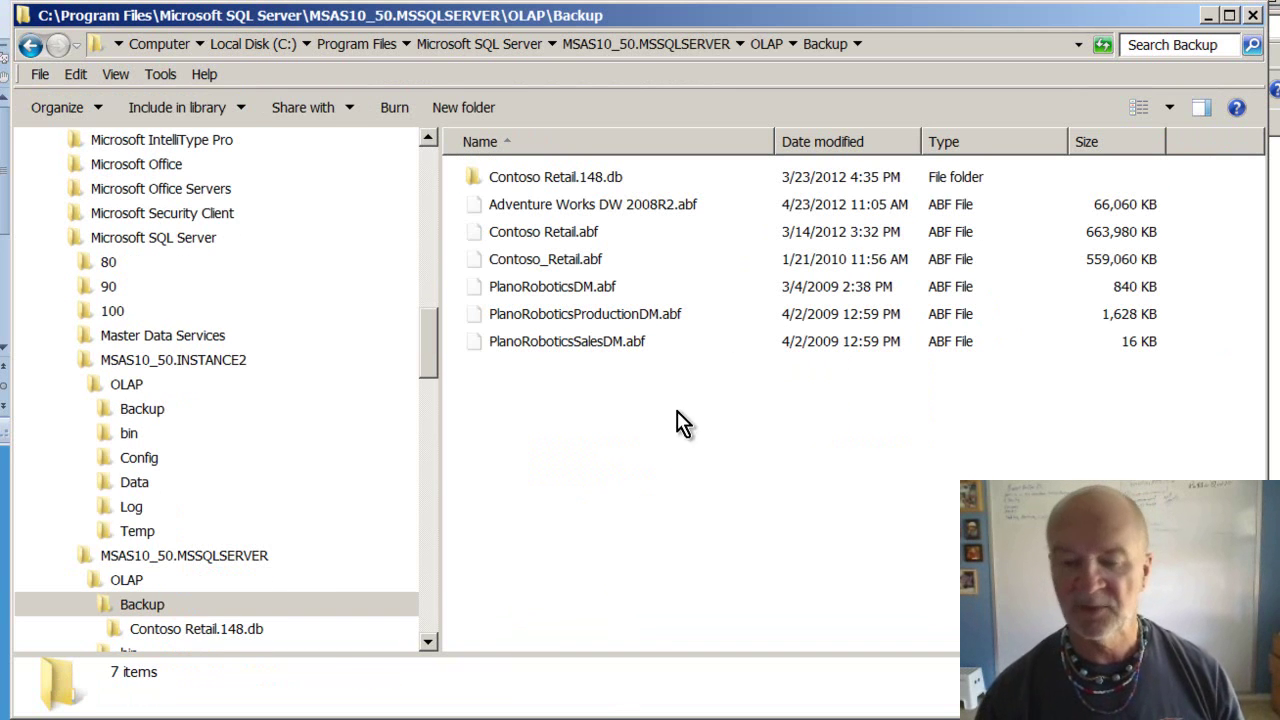
{"action": "left_click_drag", "start_coordinate": [716, 408], "coordinate": [510, 197]}
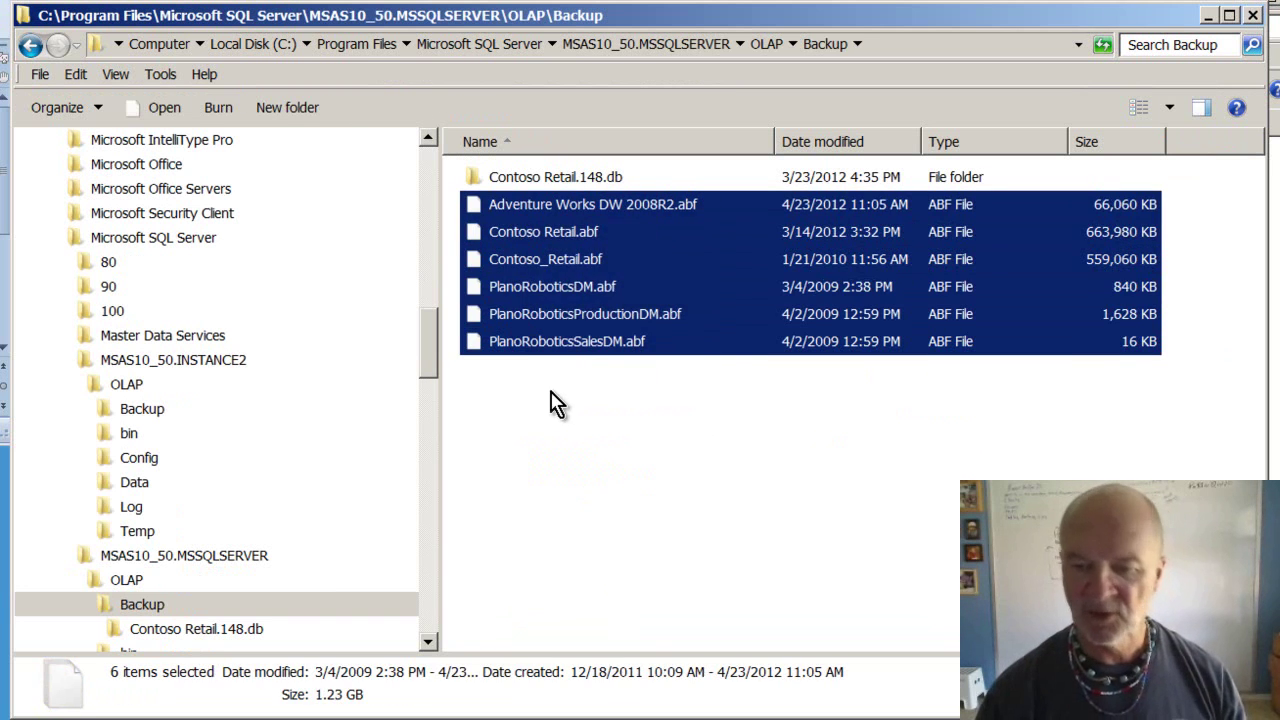
{"action": "left_click", "coordinate": [522, 463]}
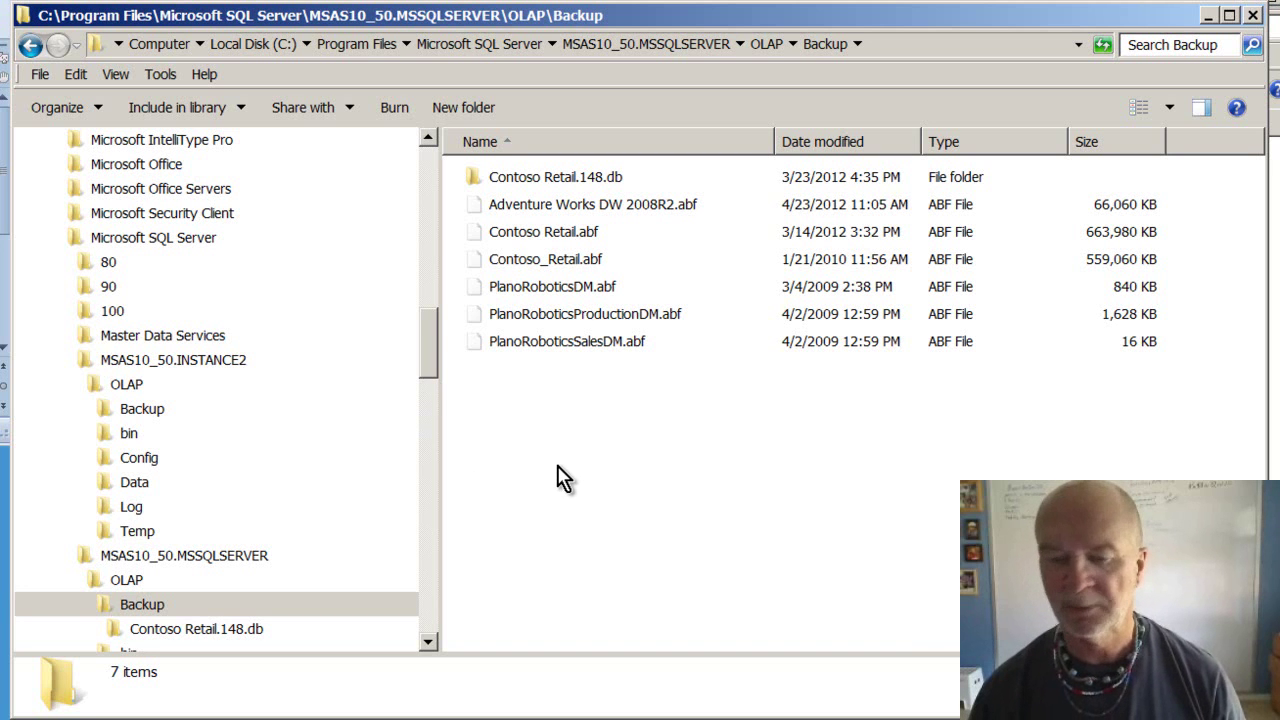
Step: Open the MSAS10_50.INSTANCE2\OLAP\Backup folder and arrange its window together with the shortened extracted files window so both listings show
{"action": "left_click", "coordinate": [160, 366]}
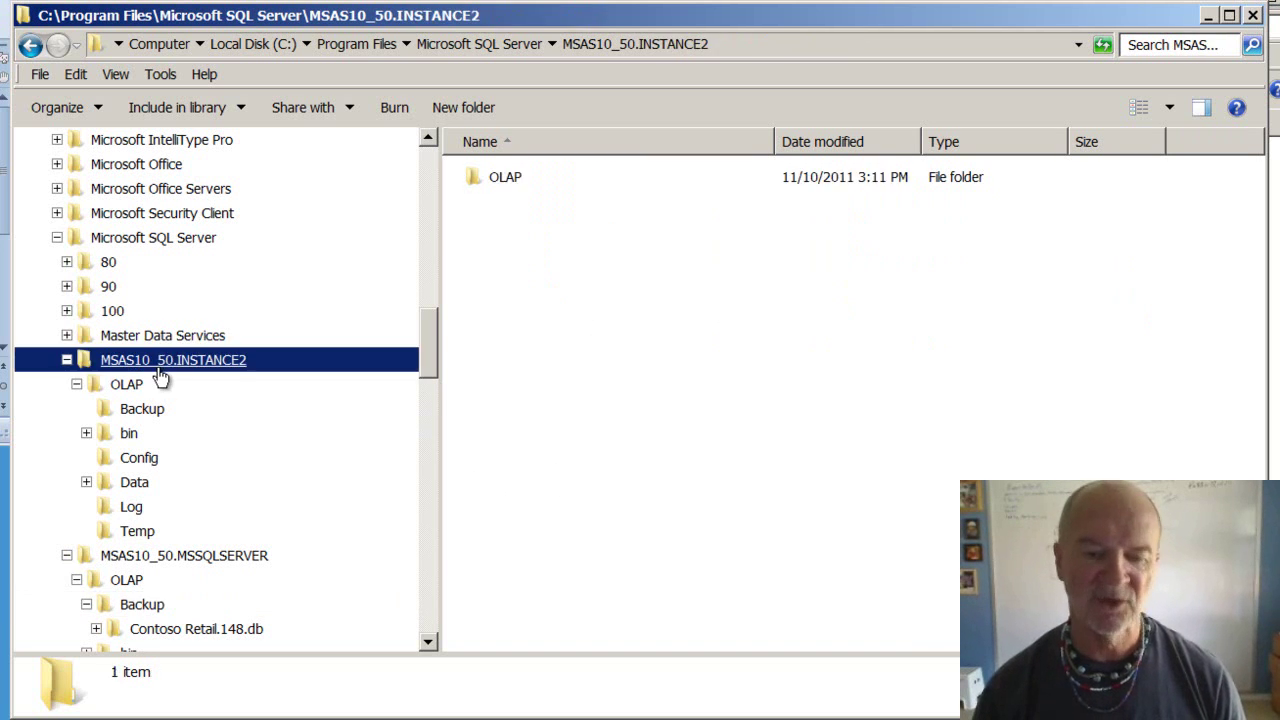
{"action": "left_click", "coordinate": [127, 388]}
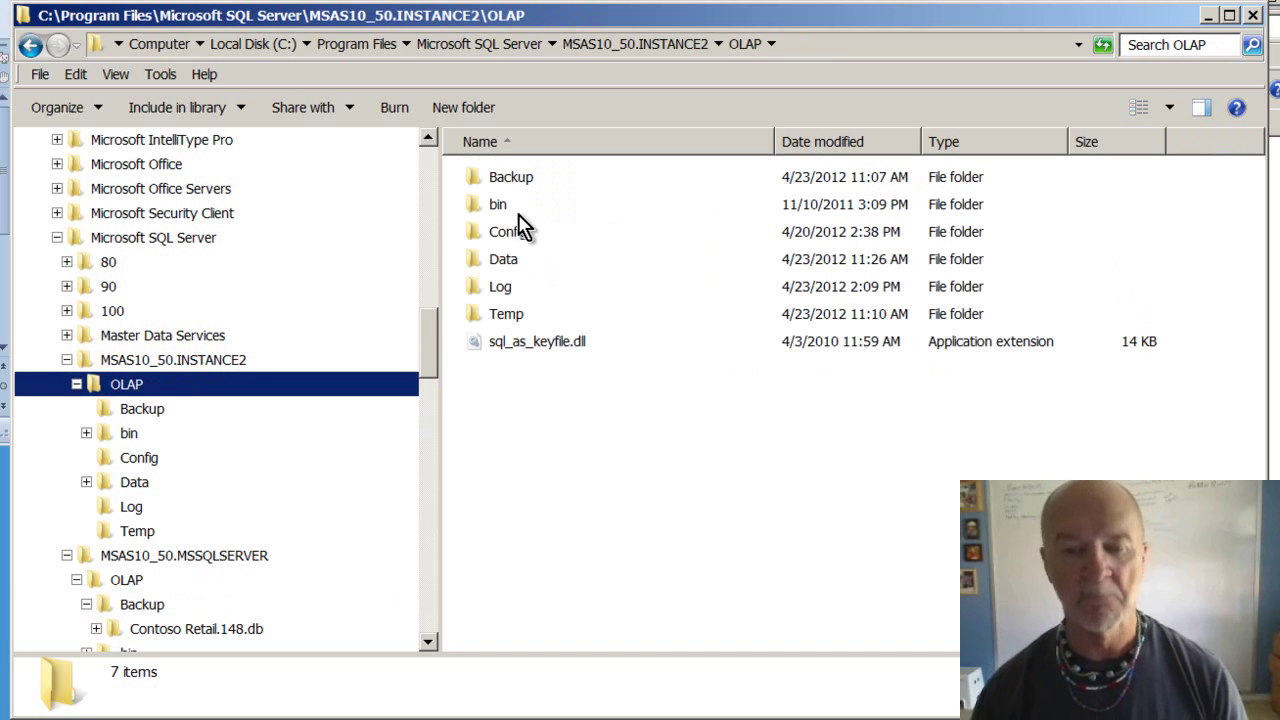
{"action": "double_click", "coordinate": [513, 187]}
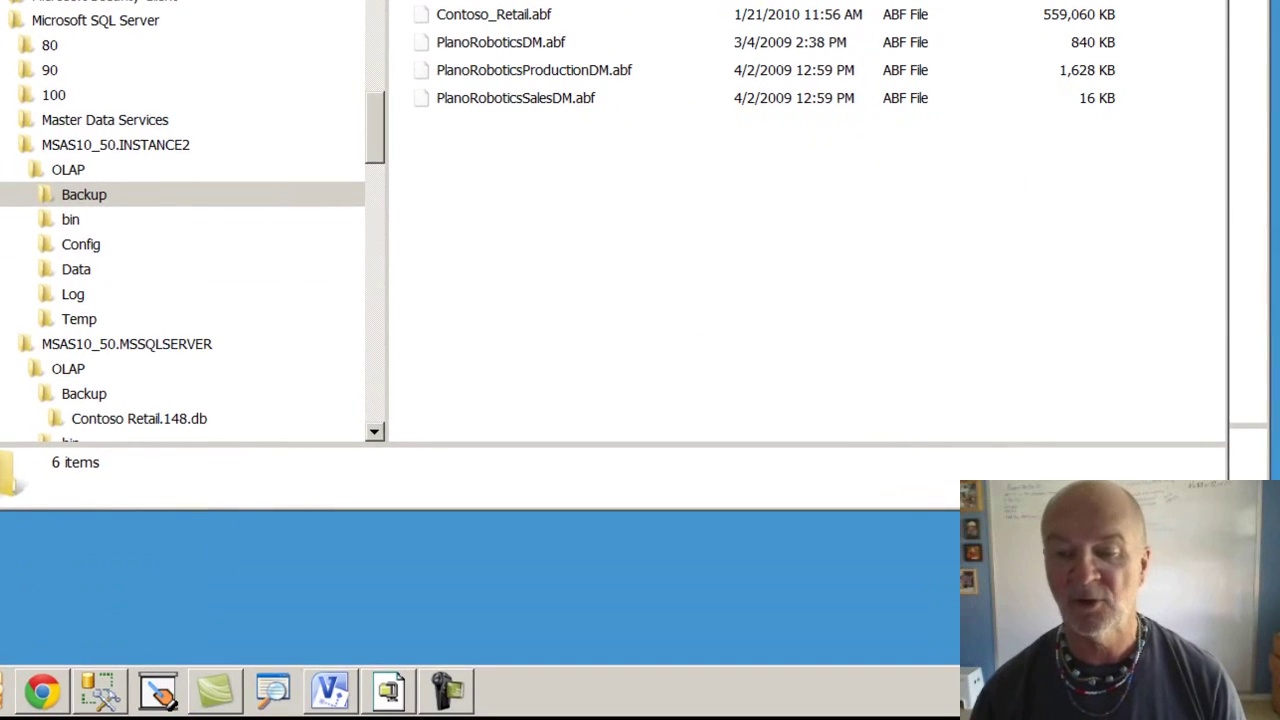
{"action": "left_click_drag", "start_coordinate": [714, 20], "coordinate": [684, 88]}
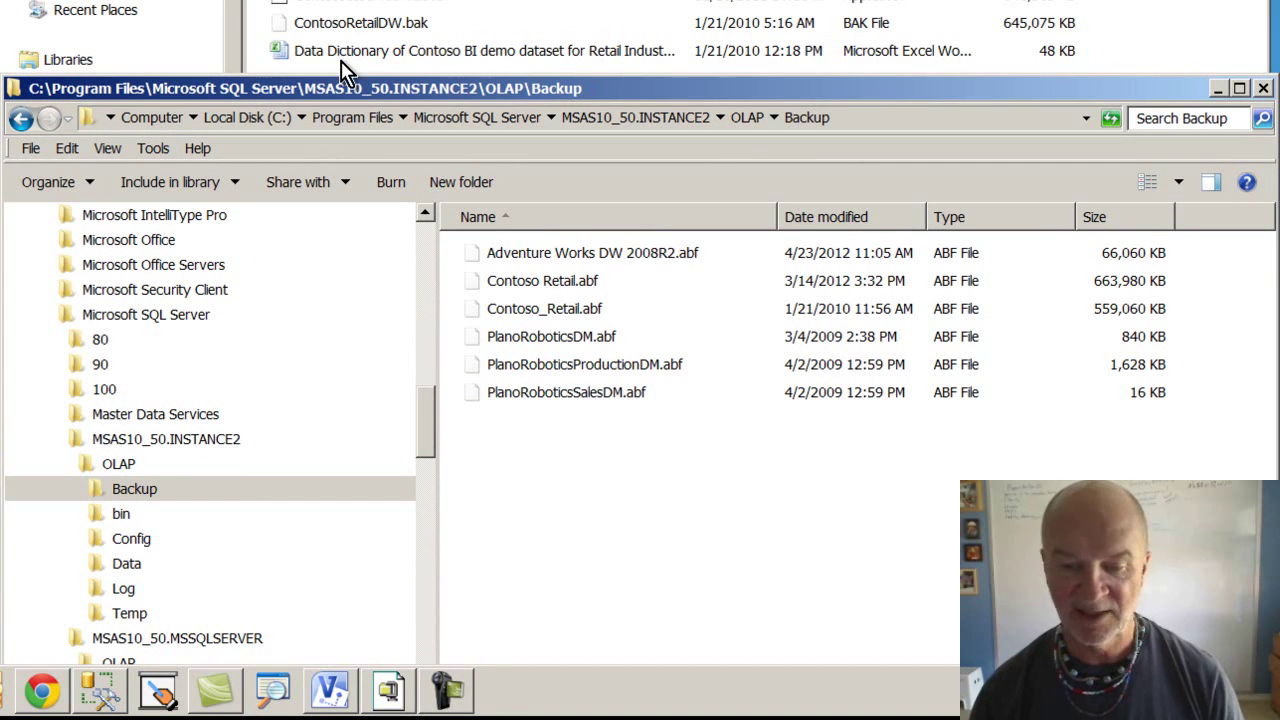
{"action": "key", "text": "alt+Tab"}
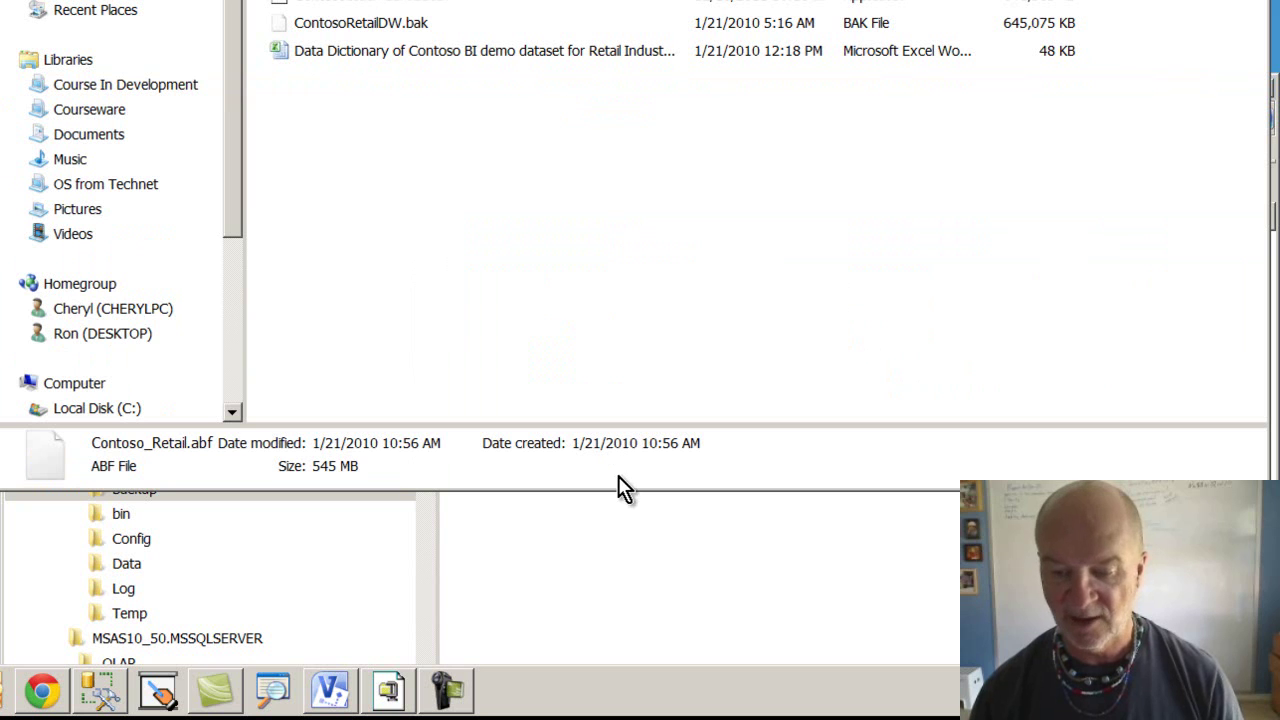
{"action": "left_click_drag", "start_coordinate": [620, 491], "coordinate": [617, 186]}
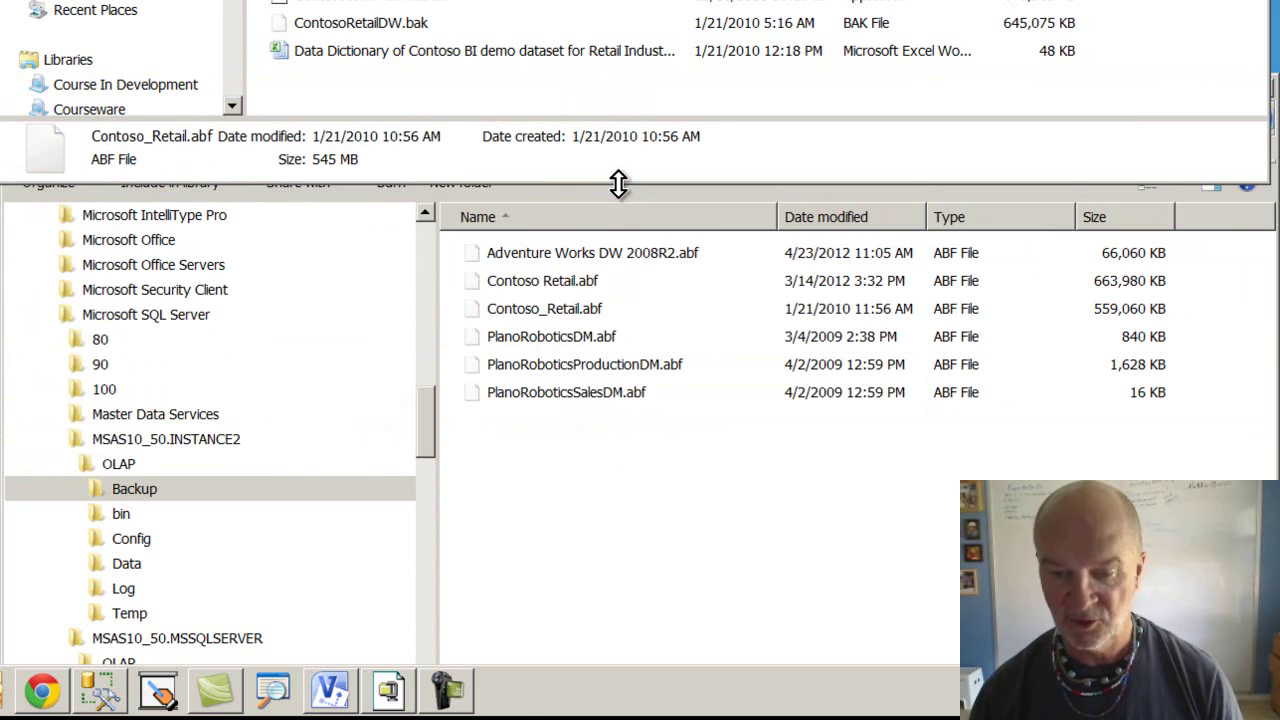
Step: Compare the modification dates of Contoso Retail.abf and Contoso_Retail.abf in the INSTANCE2 OLAP Backup folder
{"action": "left_click", "coordinate": [508, 530]}
{"action": "left_click", "coordinate": [540, 283]}
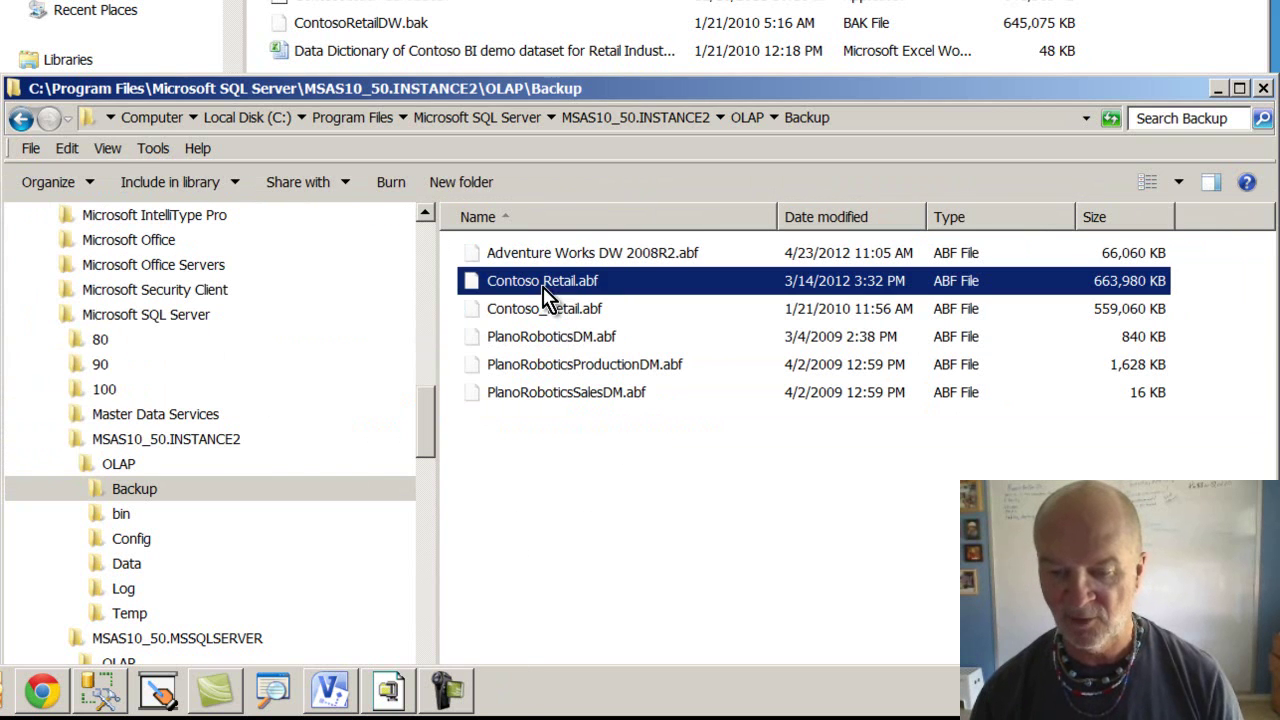
{"action": "left_click", "coordinate": [912, 310]}
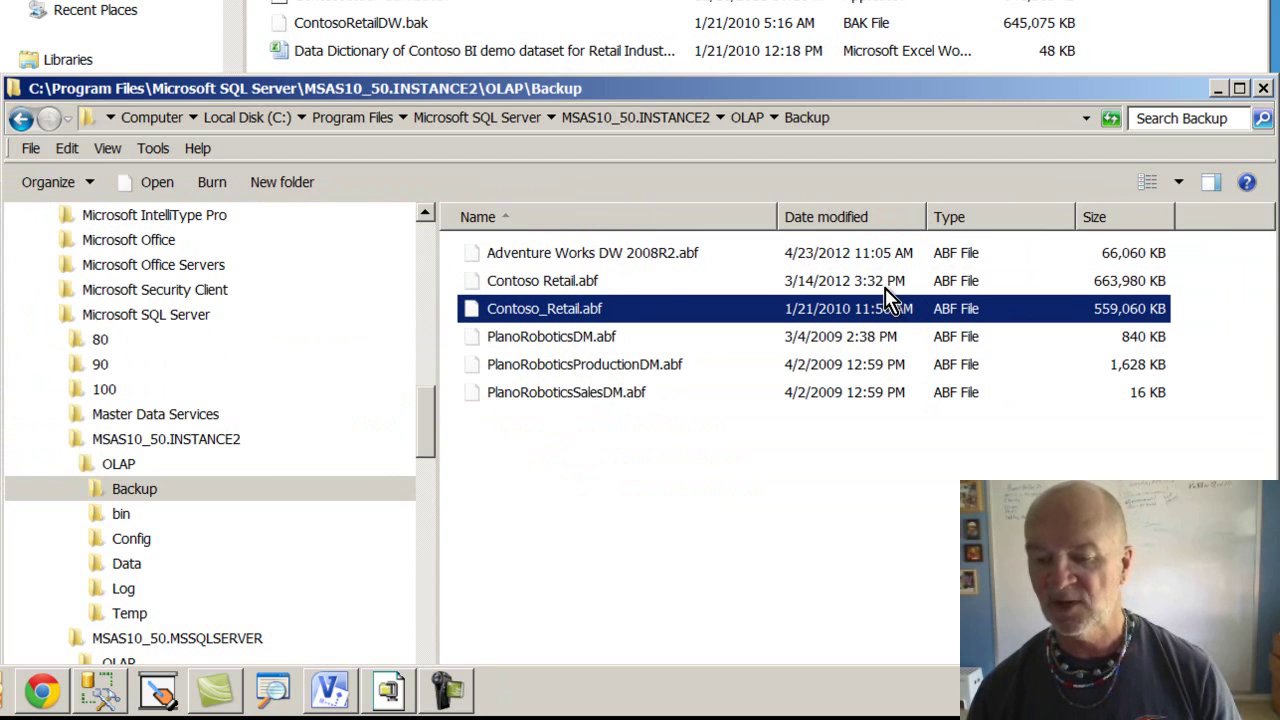
{"action": "left_click", "coordinate": [889, 287]}
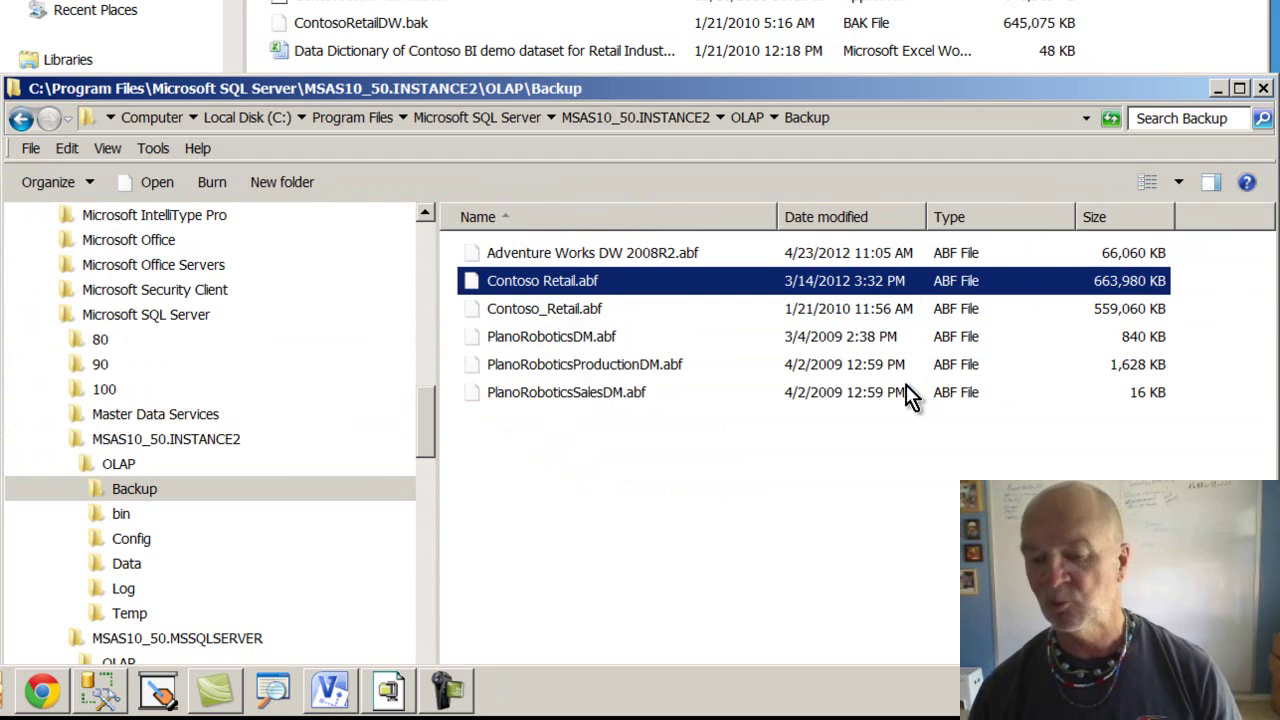
{"action": "left_click", "coordinate": [857, 313]}
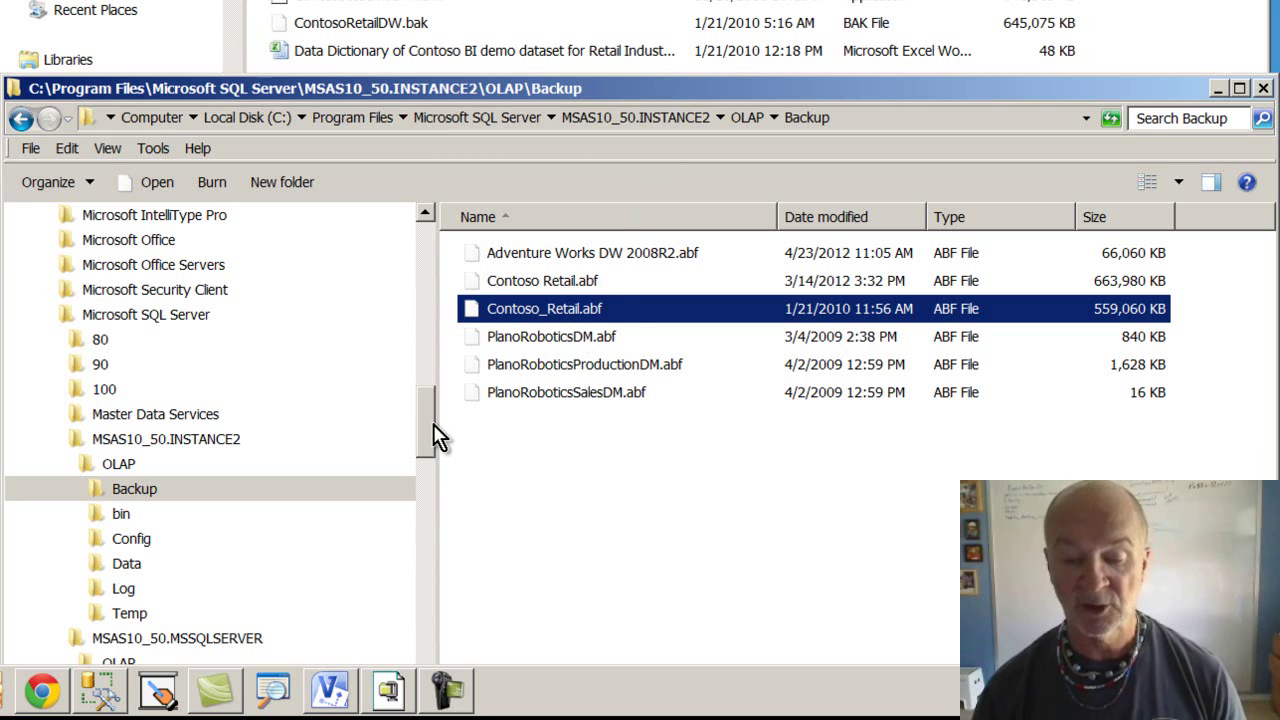
Step: Open the MSSQL10_50.INSTANCE2\MSSQL\Backup folder and check its ContosoRetailDW.bak against the extracted copy
{"action": "left_click_drag", "start_coordinate": [423, 426], "coordinate": [428, 516]}
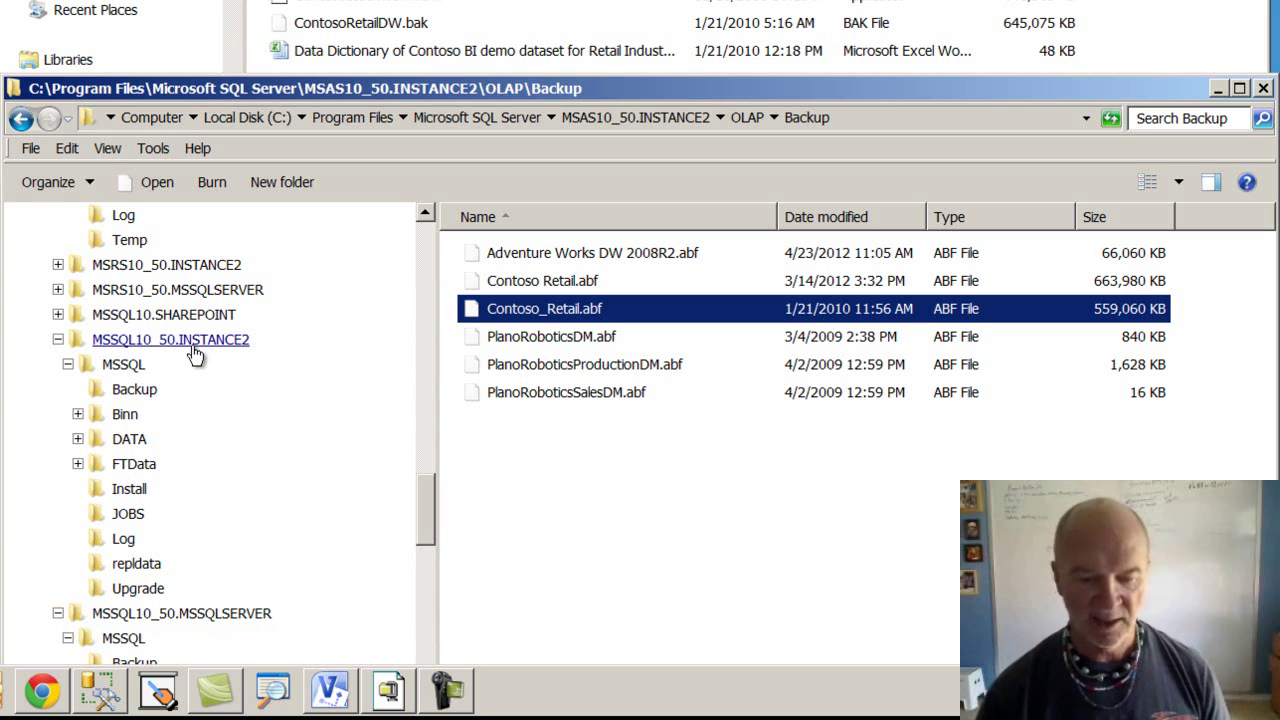
{"action": "left_click", "coordinate": [134, 389]}
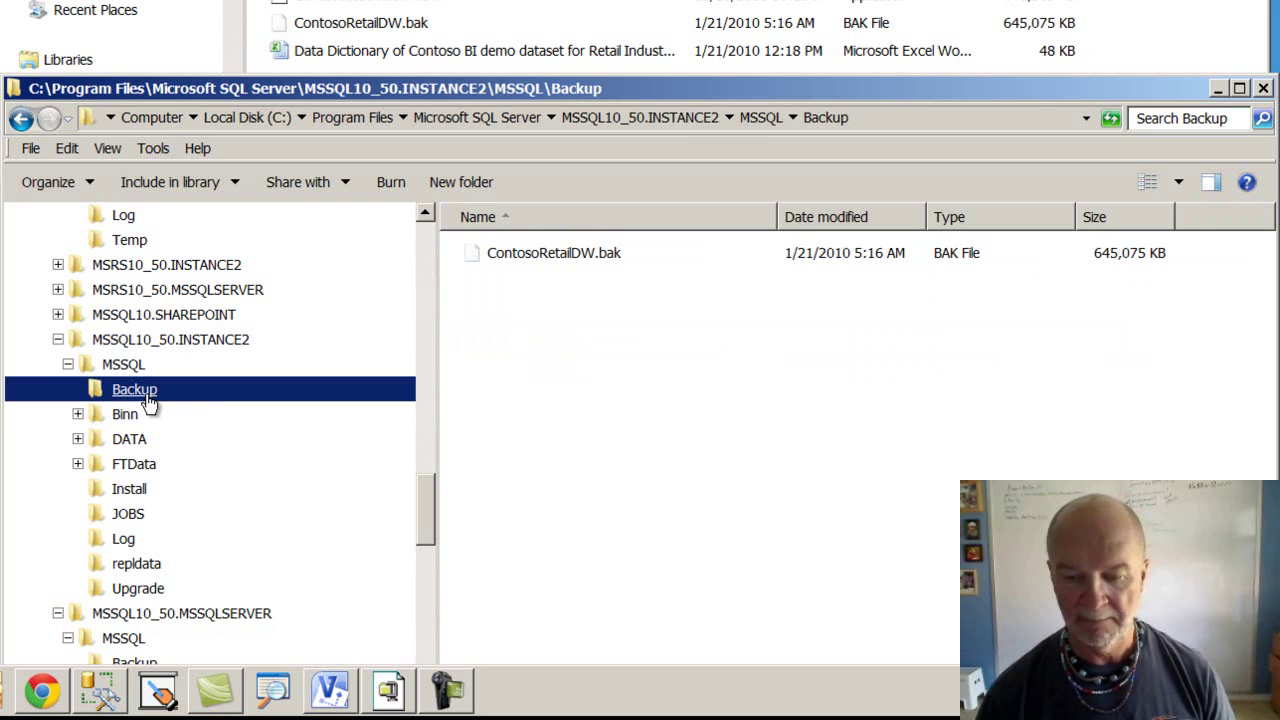
{"action": "left_click", "coordinate": [567, 262]}
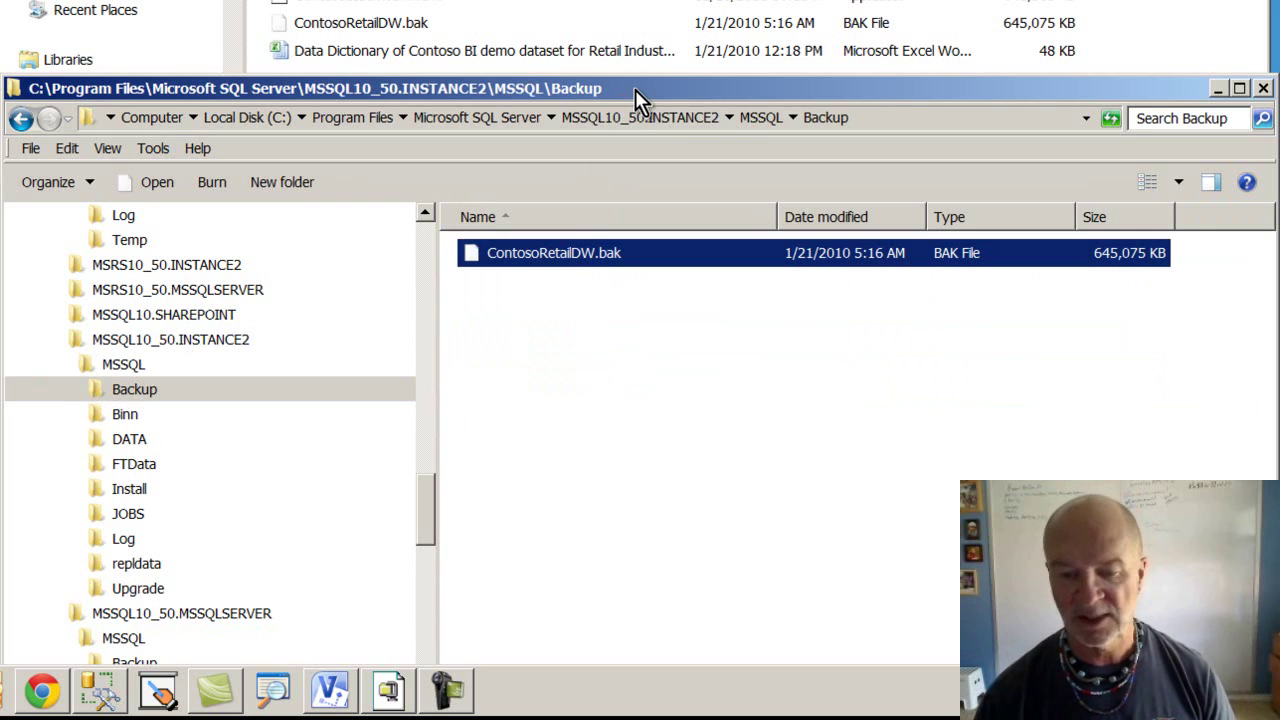
{"action": "left_click", "coordinate": [390, 30]}
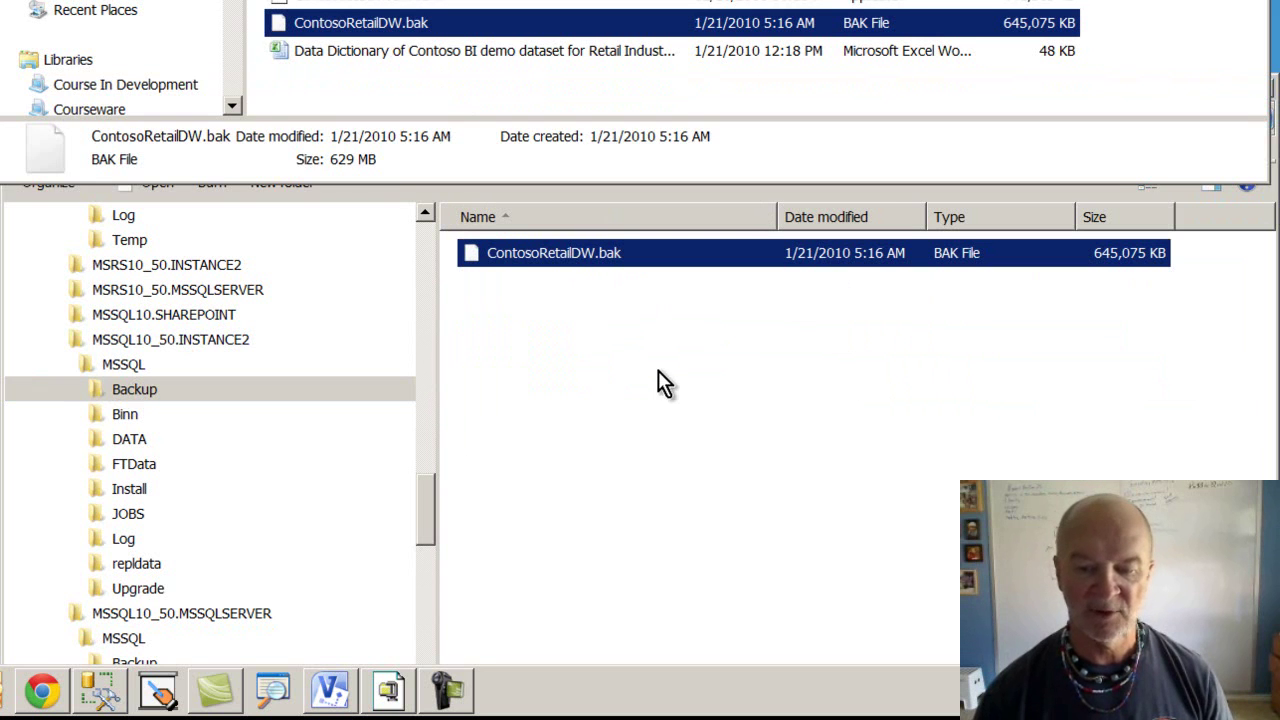
{"action": "left_click", "coordinate": [562, 424]}
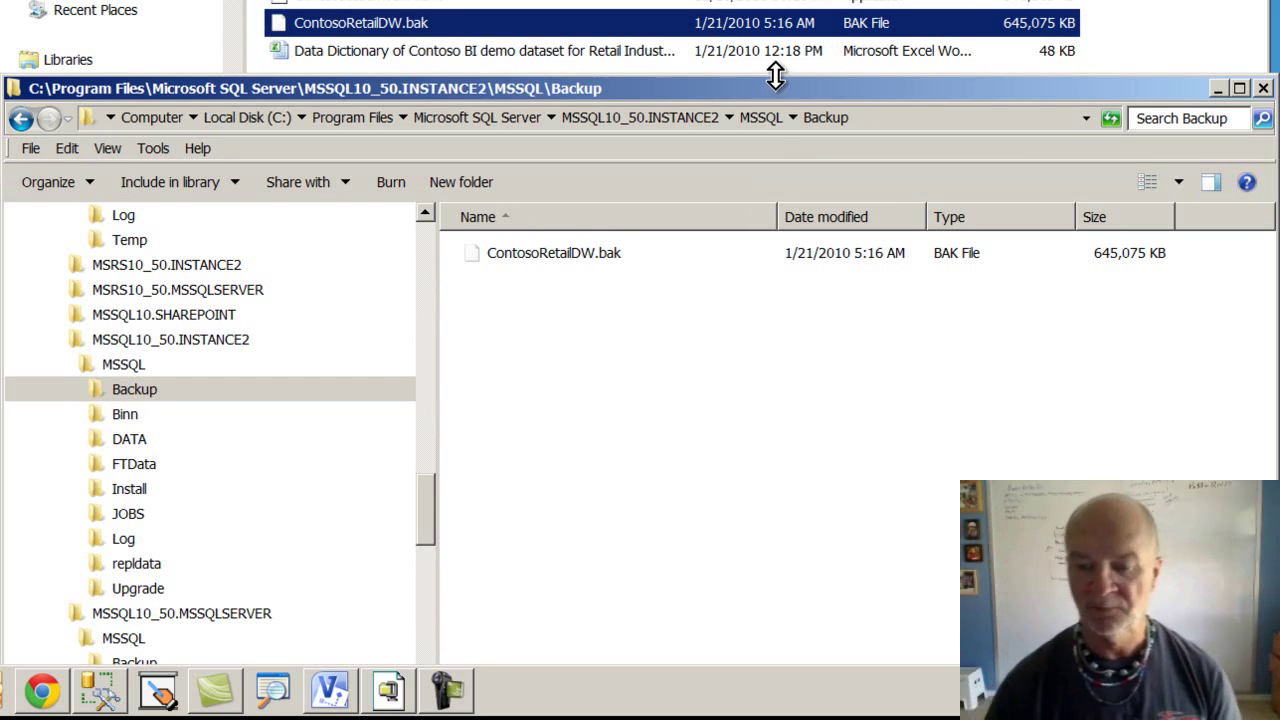
{"action": "left_click_drag", "start_coordinate": [777, 94], "coordinate": [937, 95]}
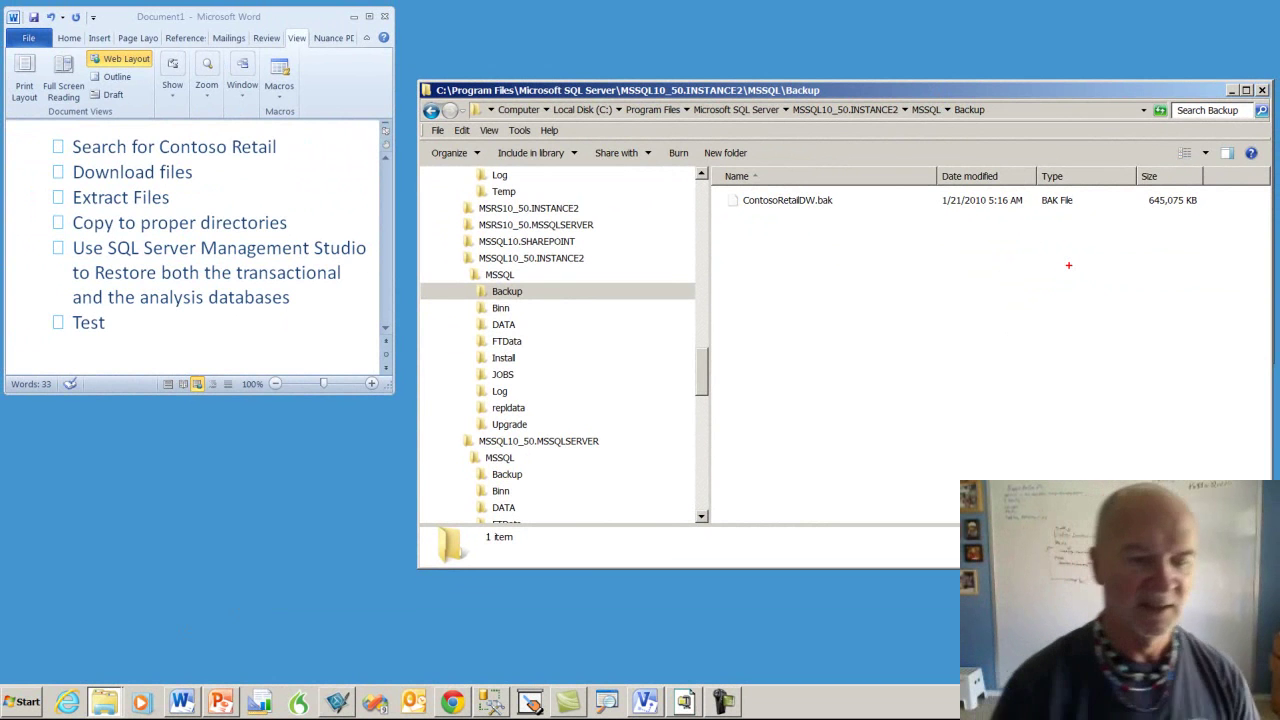
Step: Cross out the checklist items from Search for Contoso Retail through Copy to proper directories on screen, and clear the marks
{"action": "left_click_drag", "start_coordinate": [33, 147], "coordinate": [299, 147]}
{"action": "mouse_move", "coordinate": [20, 175]}
{"action": "left_mouse_down"}
{"action": "mouse_move", "coordinate": [258, 172]}
{"action": "mouse_move", "coordinate": [96, 193]}
{"action": "mouse_move", "coordinate": [210, 193]}
{"action": "left_mouse_up"}
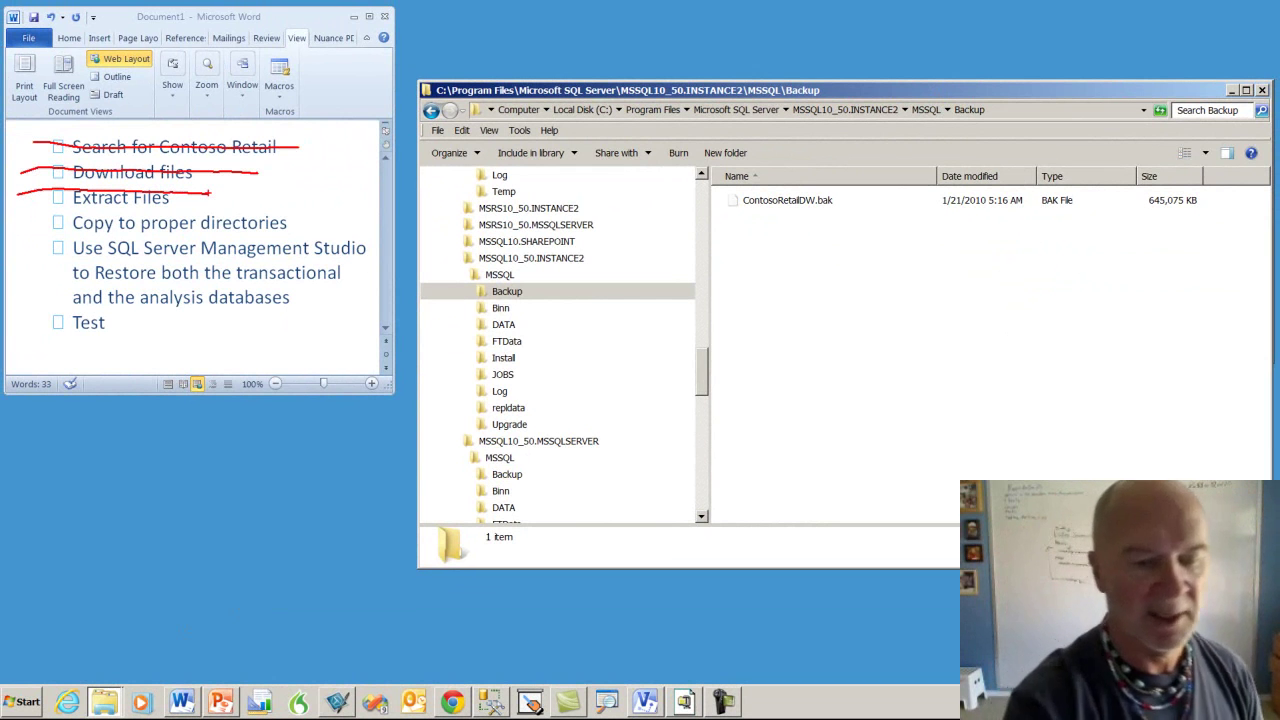
{"action": "left_click_drag", "start_coordinate": [12, 215], "coordinate": [136, 212]}
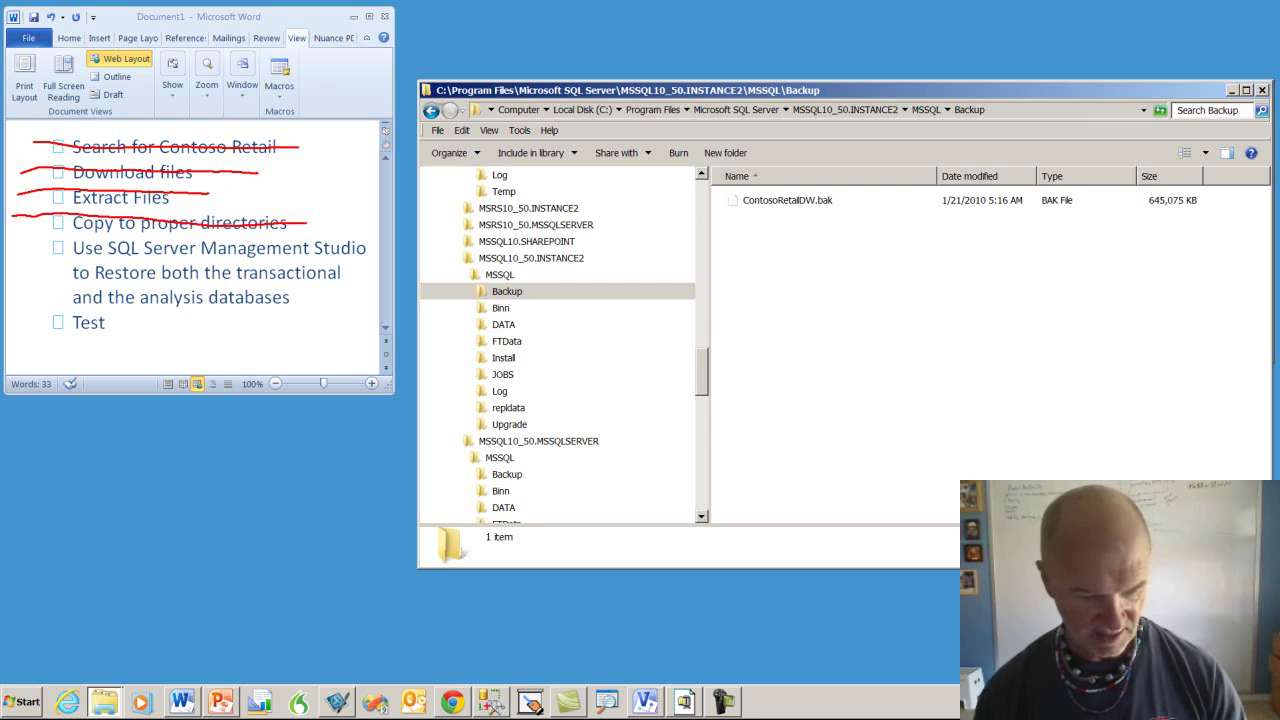
{"action": "key", "text": "Escape"}
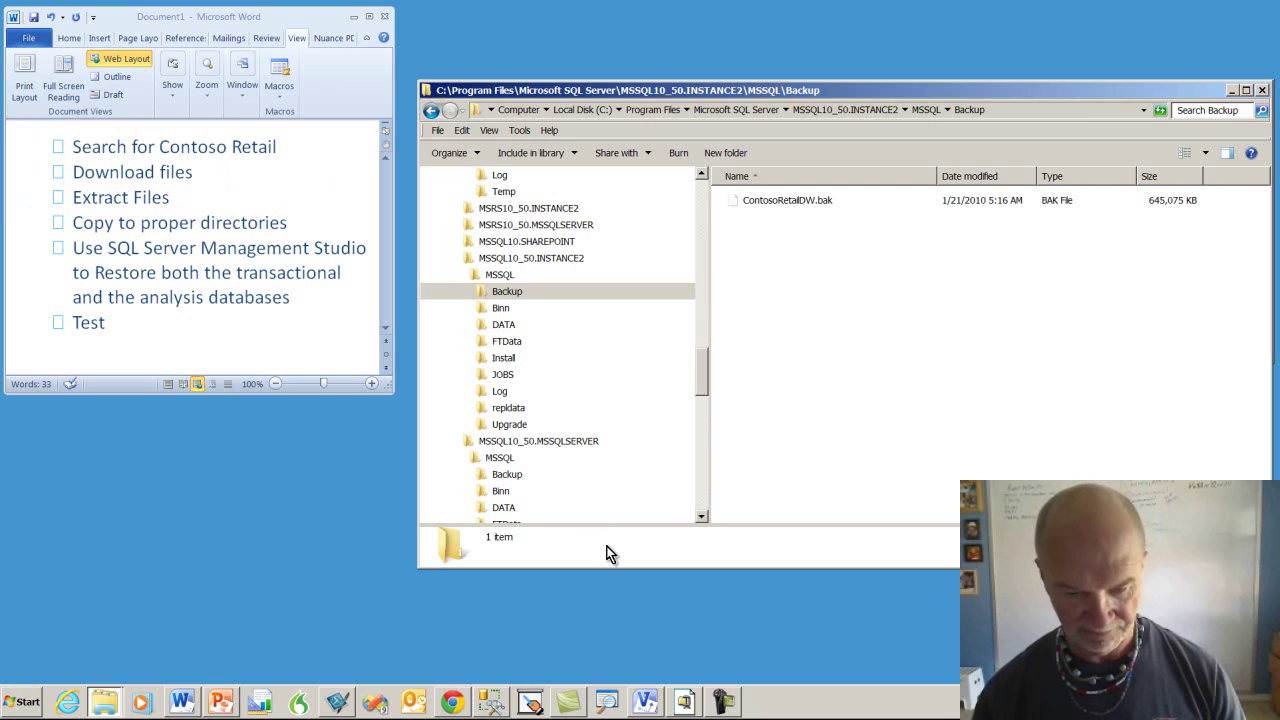
Step: Switch to SQL Server Management Studio, collapse the .\instance2 server, and expand the databases of the default SQL Server instance
{"action": "left_click", "coordinate": [490, 702]}
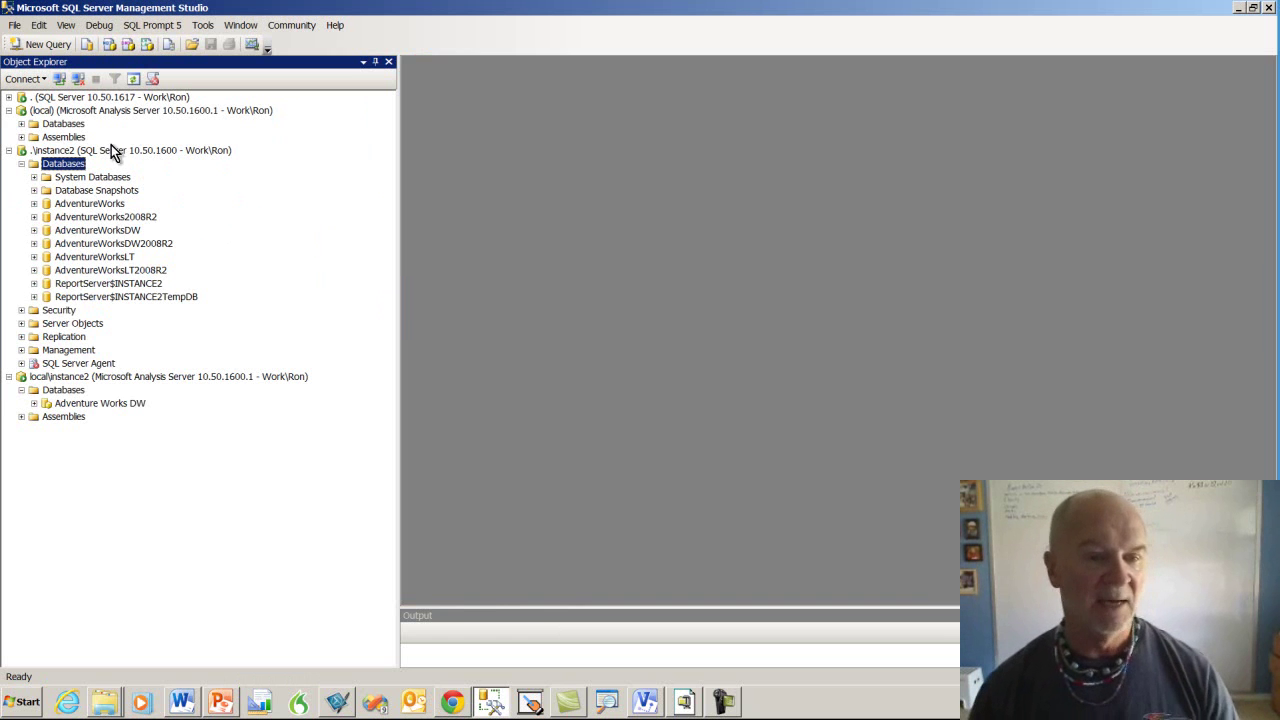
{"action": "left_click", "coordinate": [8, 151]}
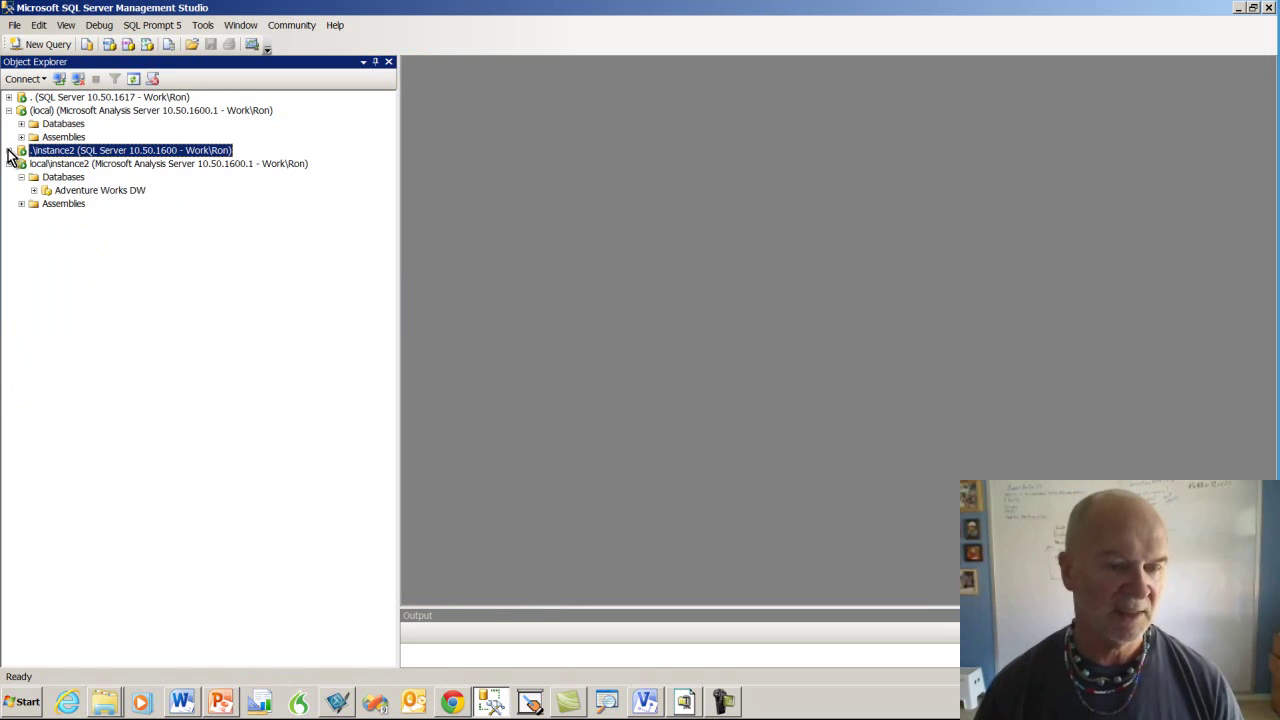
{"action": "left_click", "coordinate": [105, 99]}
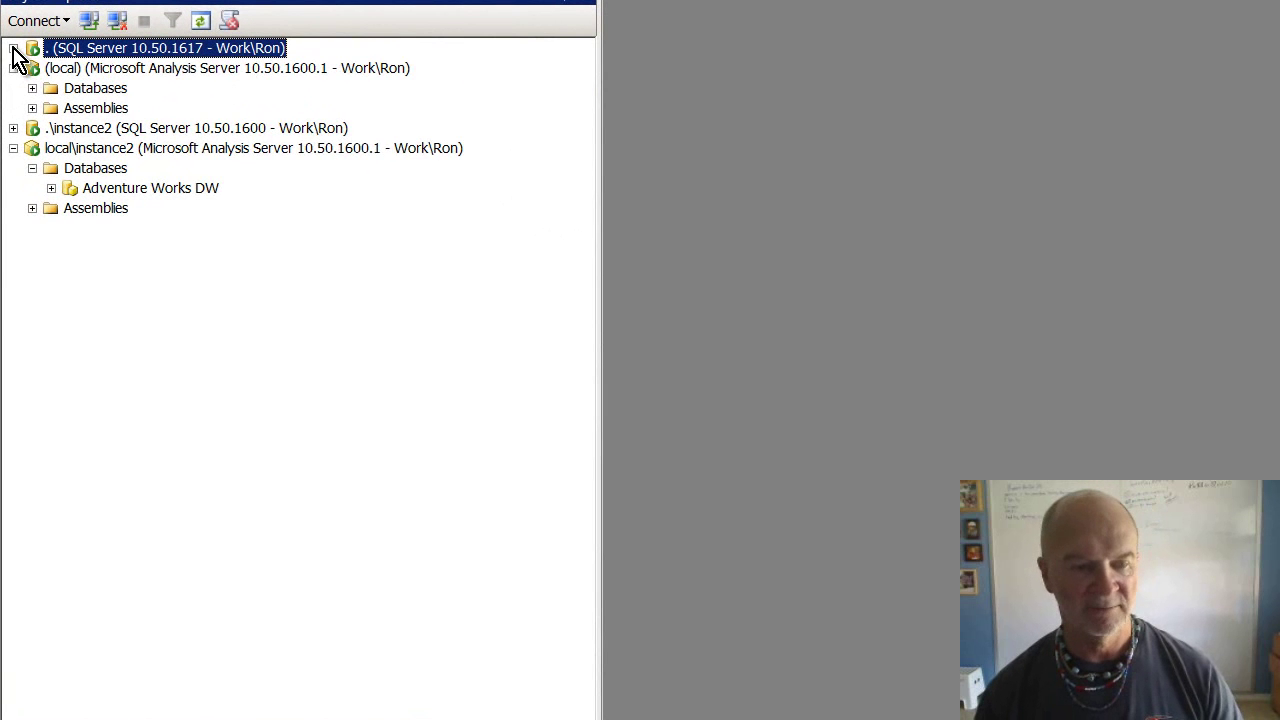
{"action": "left_click", "coordinate": [13, 48]}
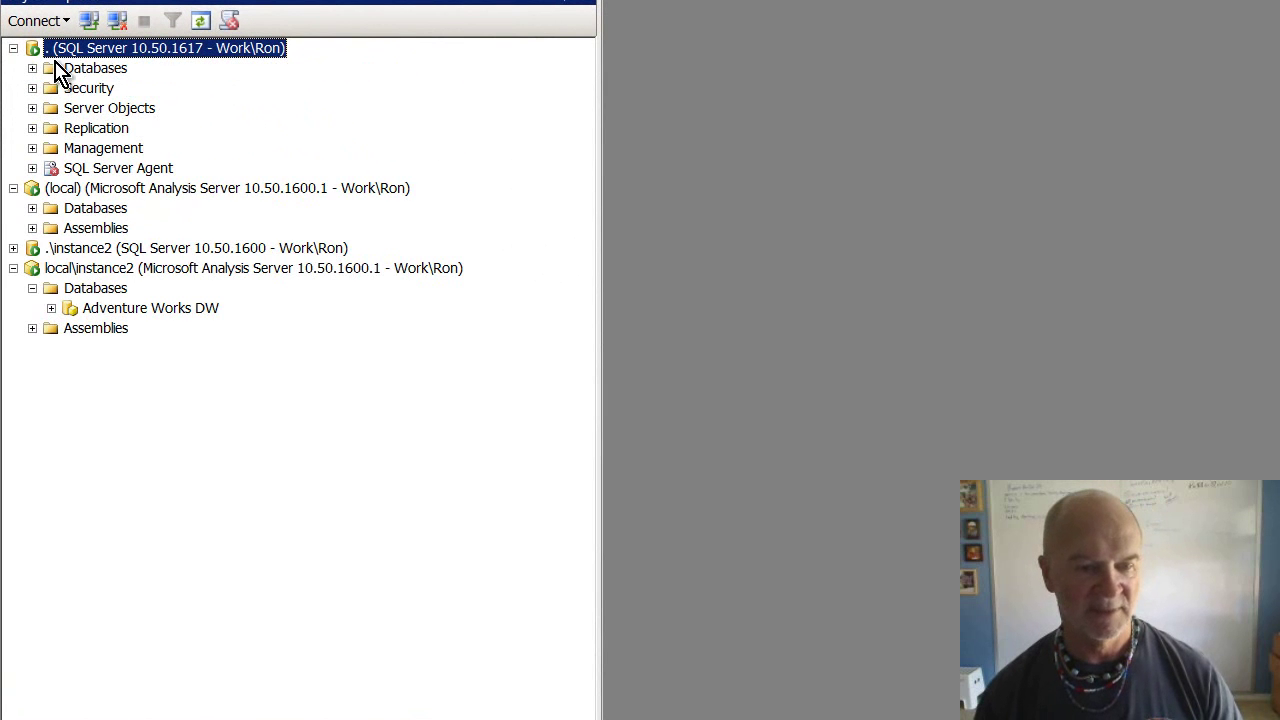
{"action": "left_click", "coordinate": [32, 68]}
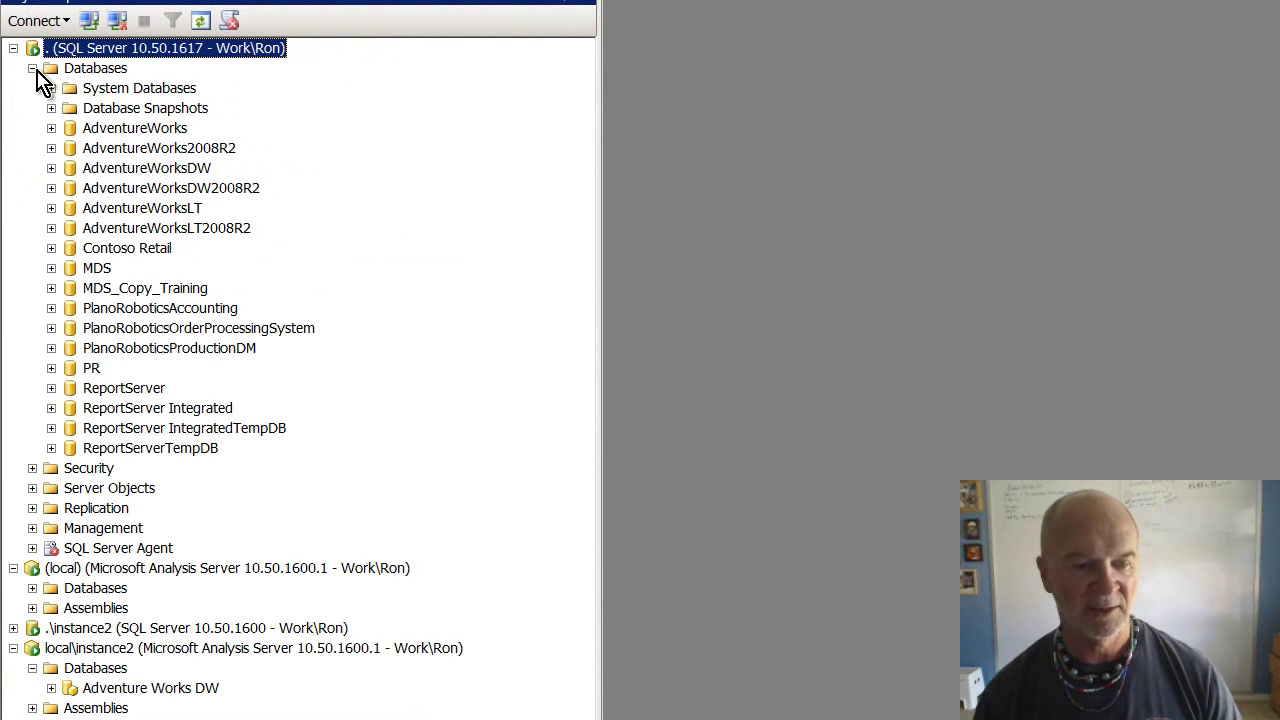
Step: Look at the Contoso Retail database on the default SQL Server, collapse that list, and expand the (local) Analysis Server's databases
{"action": "left_click", "coordinate": [106, 68]}
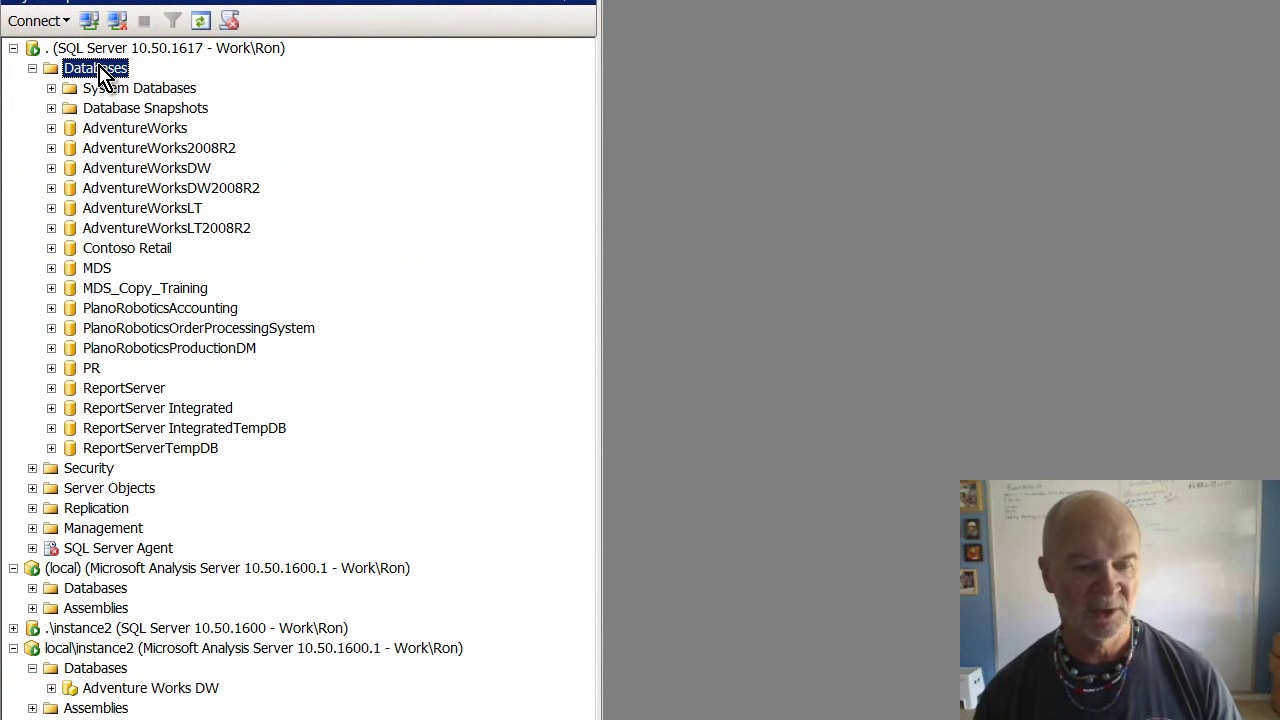
{"action": "left_click", "coordinate": [143, 250]}
{"action": "left_click", "coordinate": [52, 248]}
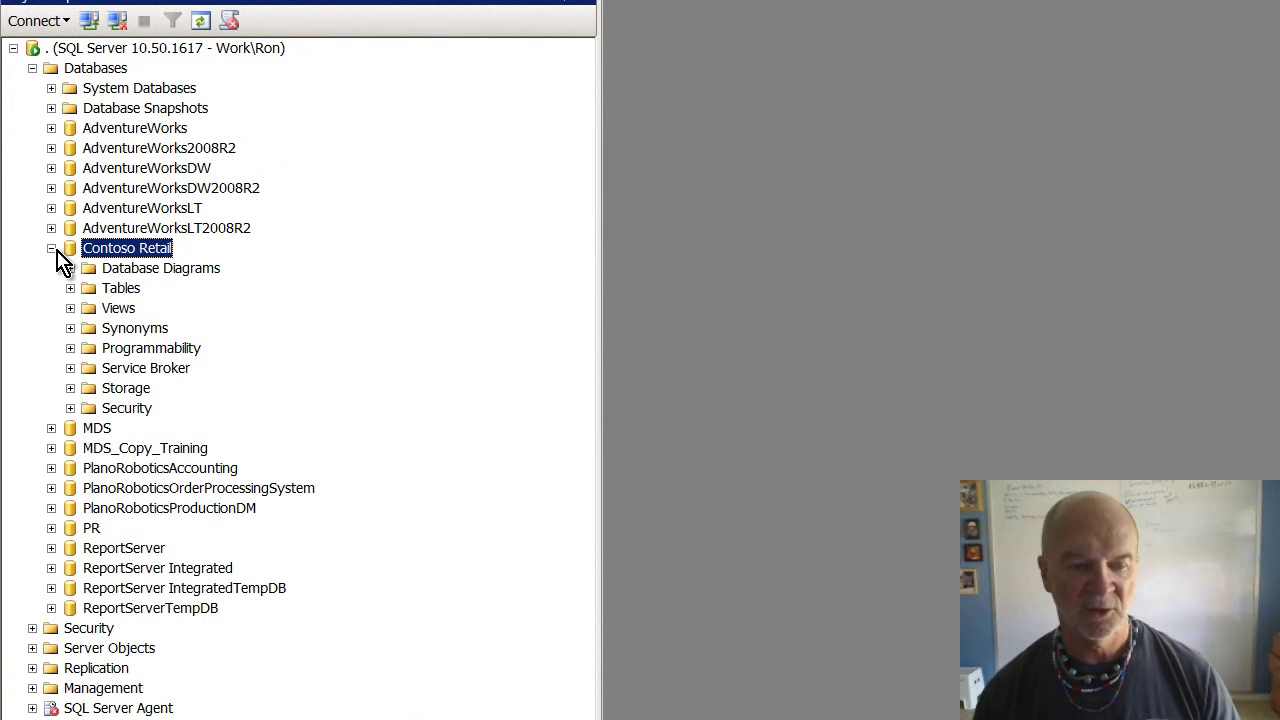
{"action": "left_click", "coordinate": [52, 249]}
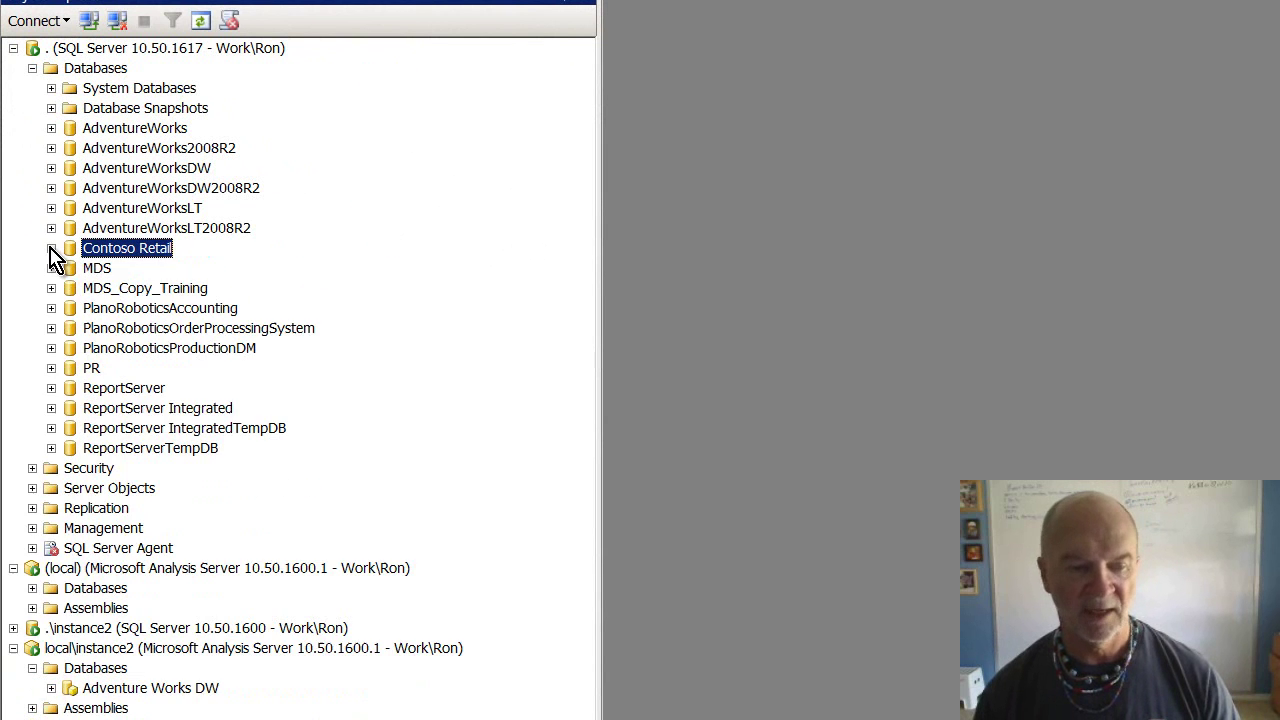
{"action": "left_click", "coordinate": [32, 68]}
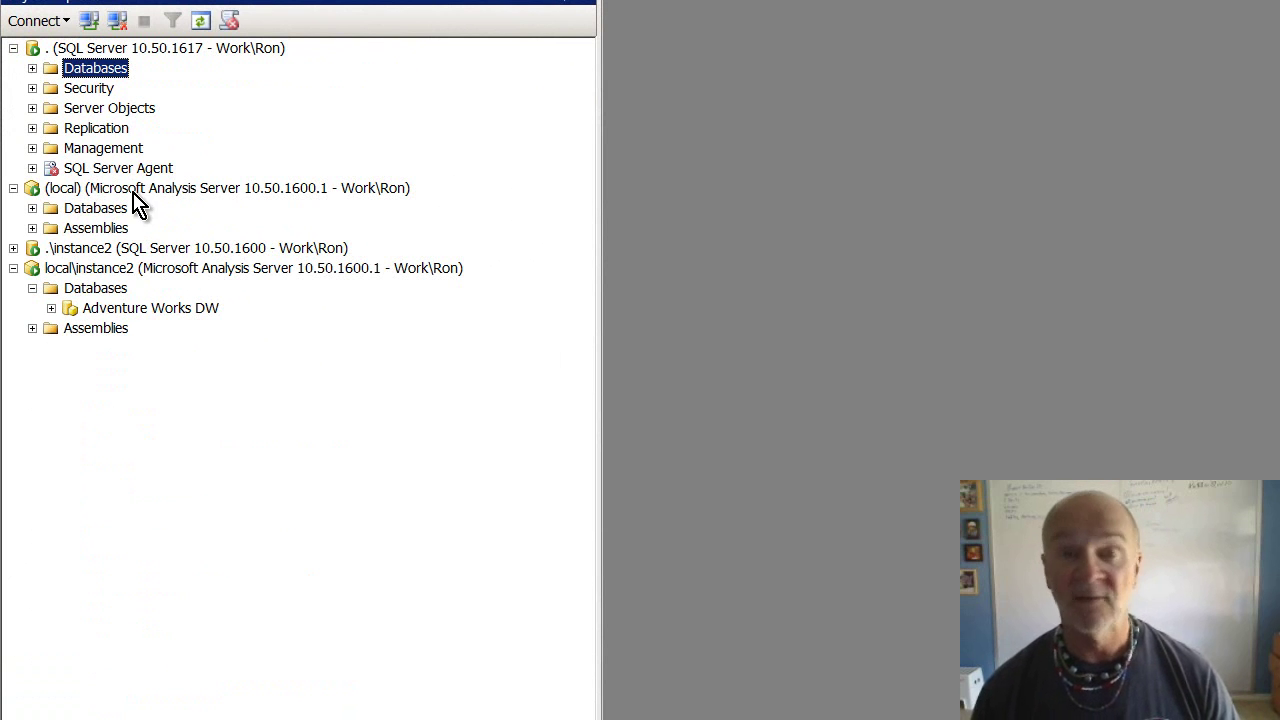
{"action": "left_click", "coordinate": [32, 208]}
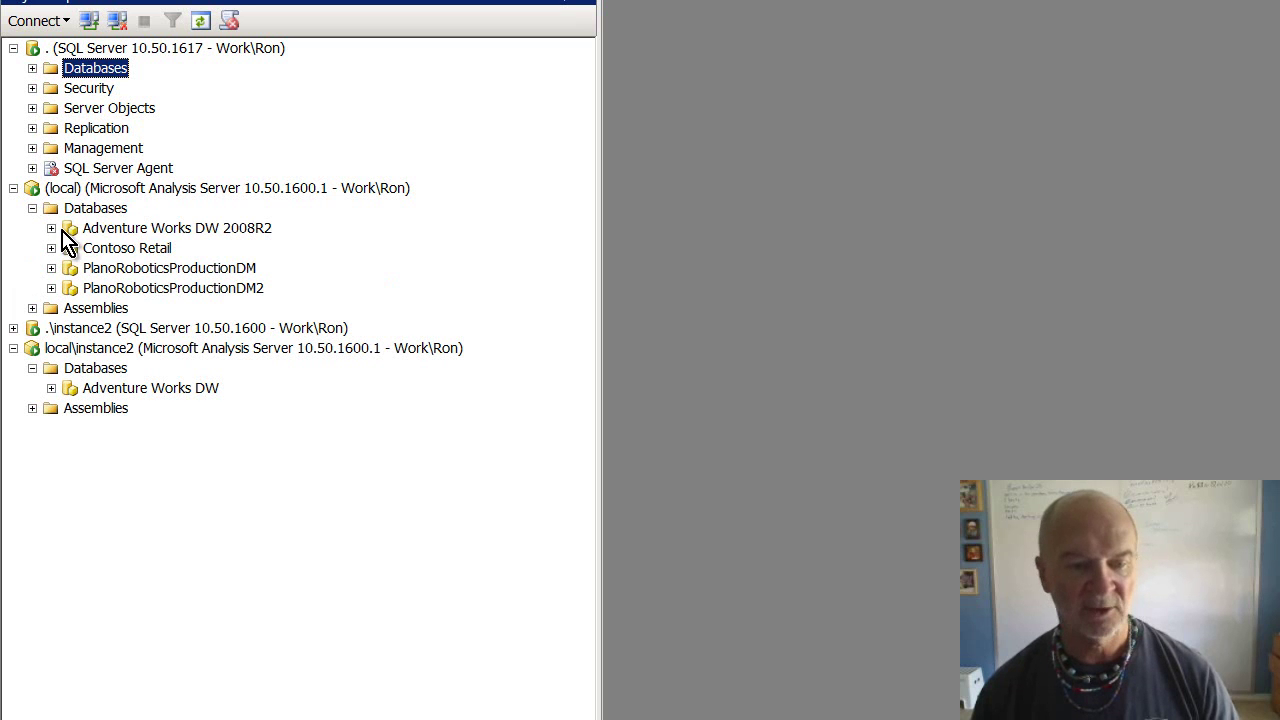
Step: Check the (local) Analysis Server's Contoso Retail database, collapse the local\instance2 Analysis Server, and expand the .\instance2 SQL Server
{"action": "left_click", "coordinate": [138, 250]}
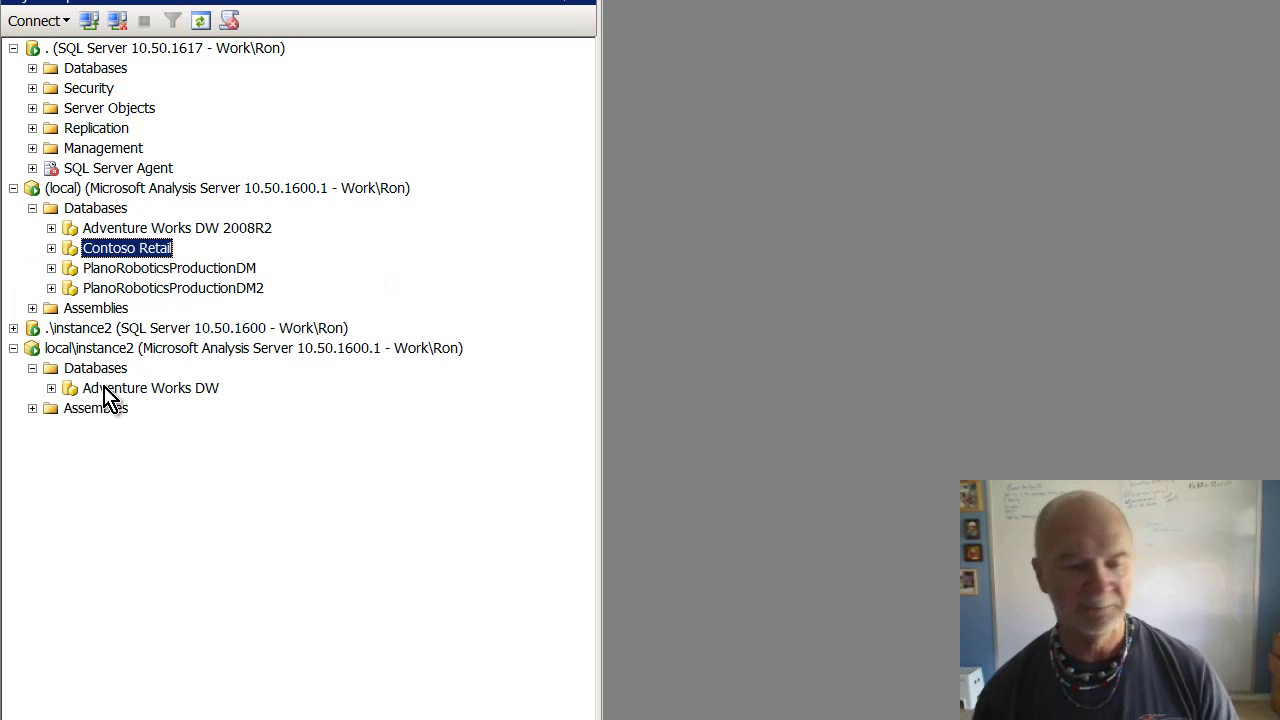
{"action": "left_click", "coordinate": [13, 348]}
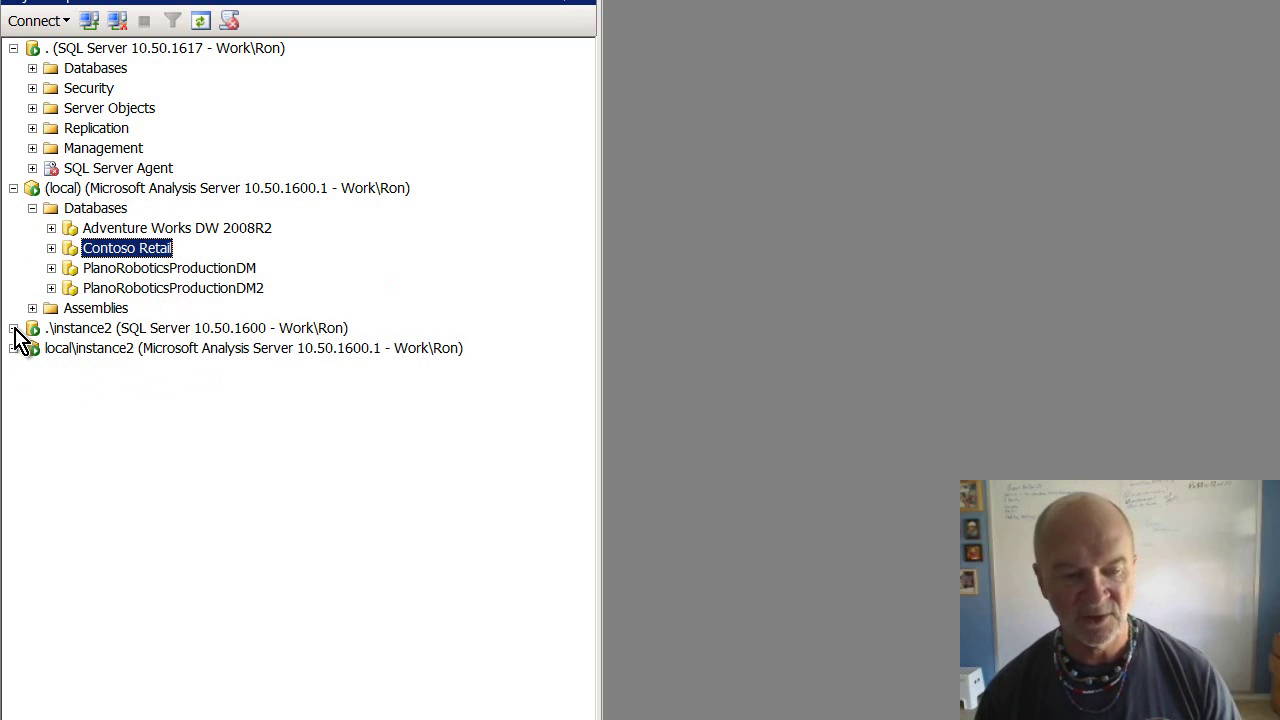
{"action": "left_click", "coordinate": [13, 328]}
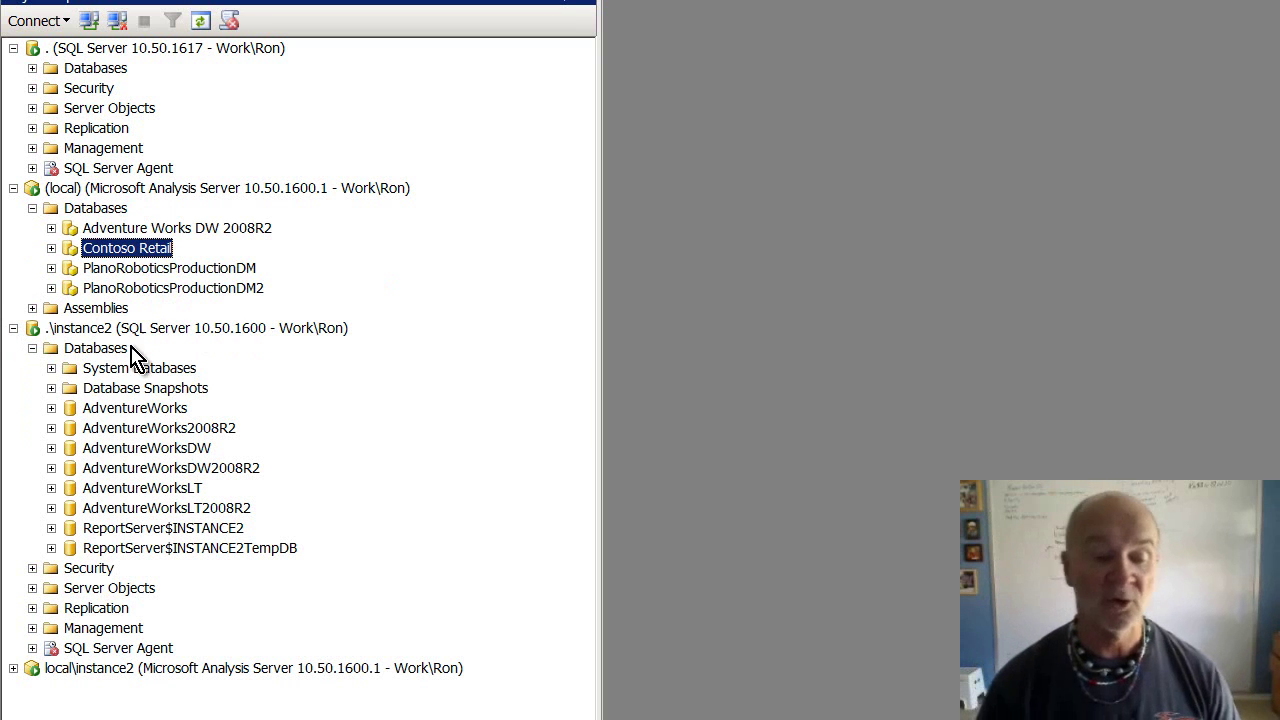
Step: Start a database restore on the .\instance2 SQL Server with a device as the restore source
{"action": "left_click", "coordinate": [94, 350]}
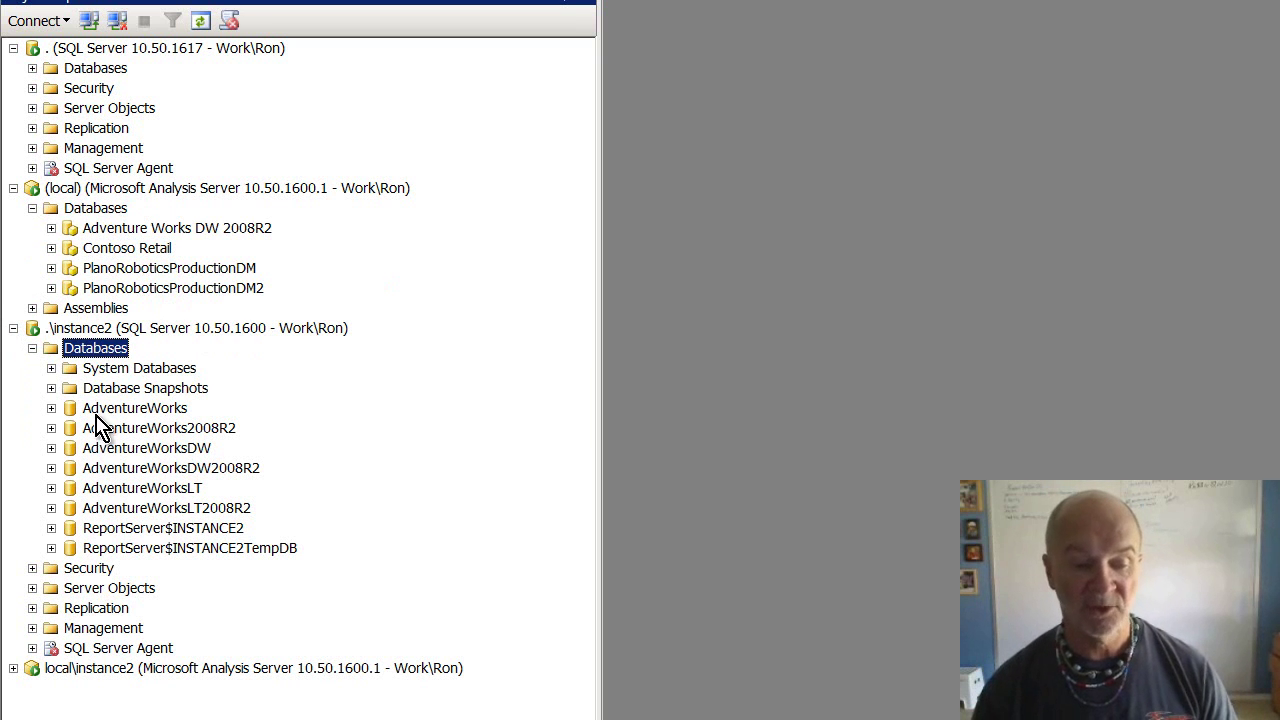
{"action": "right_click", "coordinate": [95, 350]}
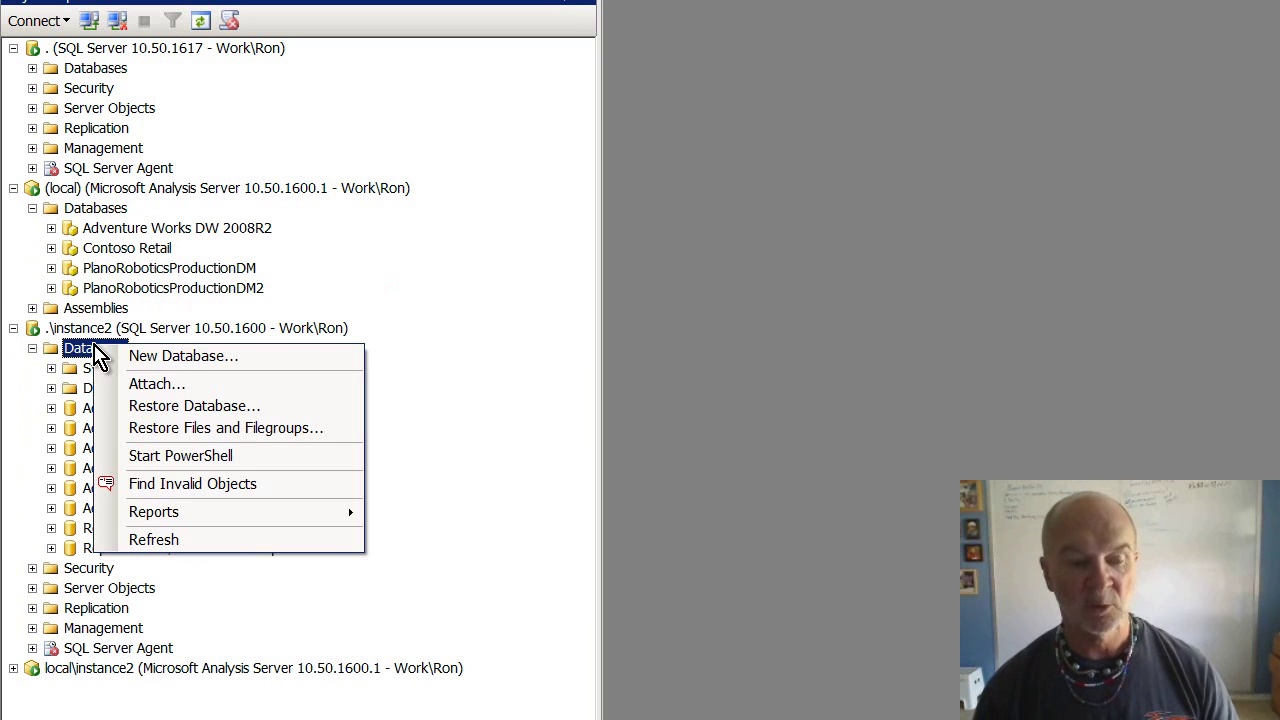
{"action": "left_click", "coordinate": [220, 406]}
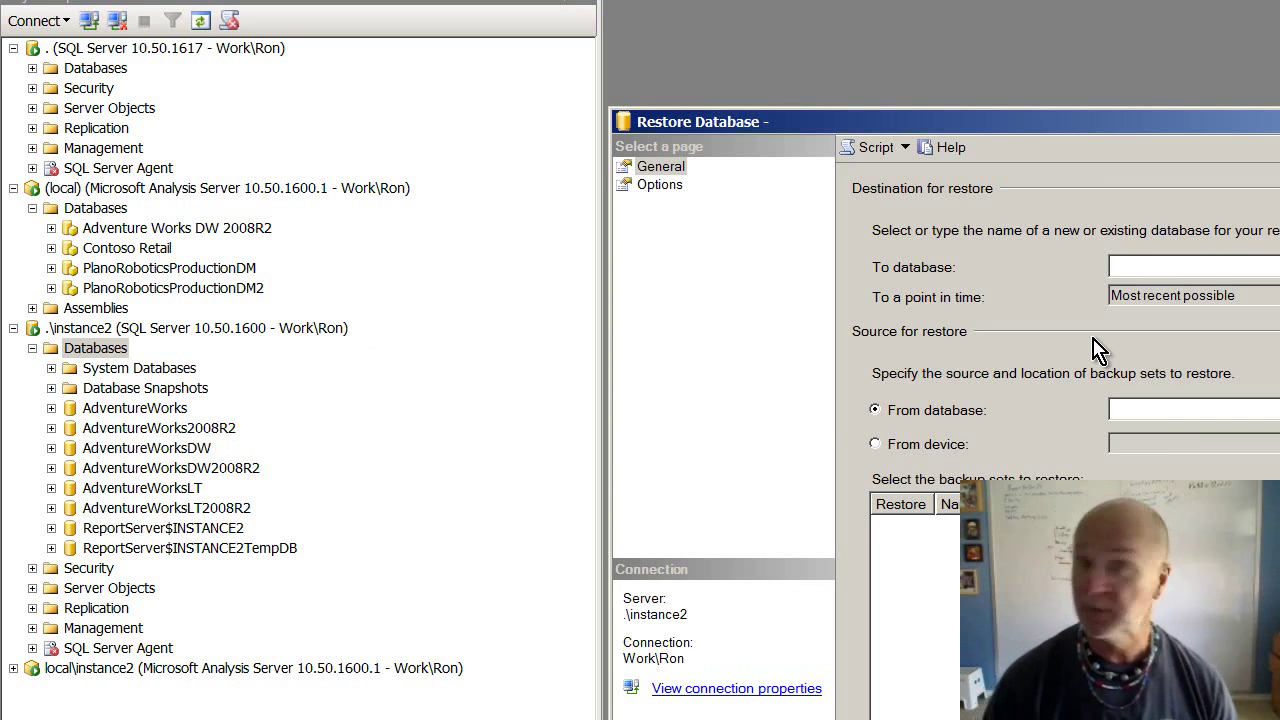
{"action": "left_click", "coordinate": [876, 444]}
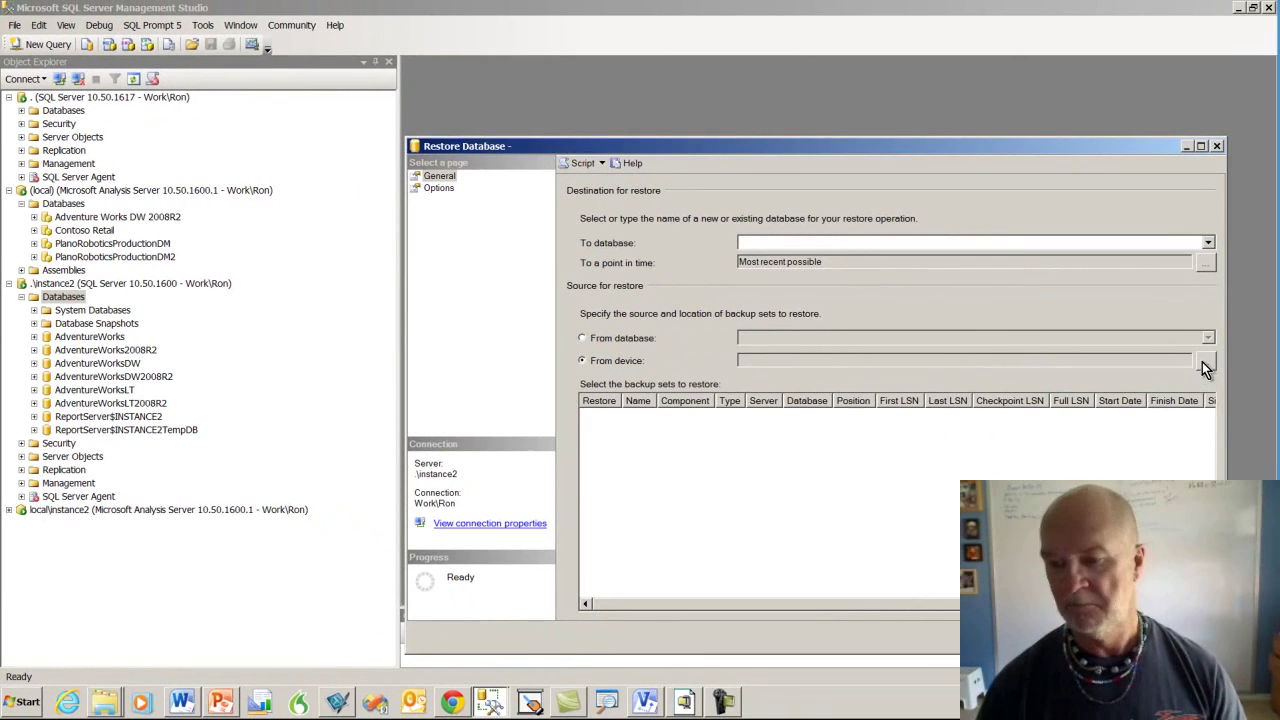
Step: Add ContosoRetailDW.bak from the MSSQL10_50.INSTANCE2\MSSQL\Backup folder as the restore's backup file
{"action": "left_click", "coordinate": [1205, 364]}
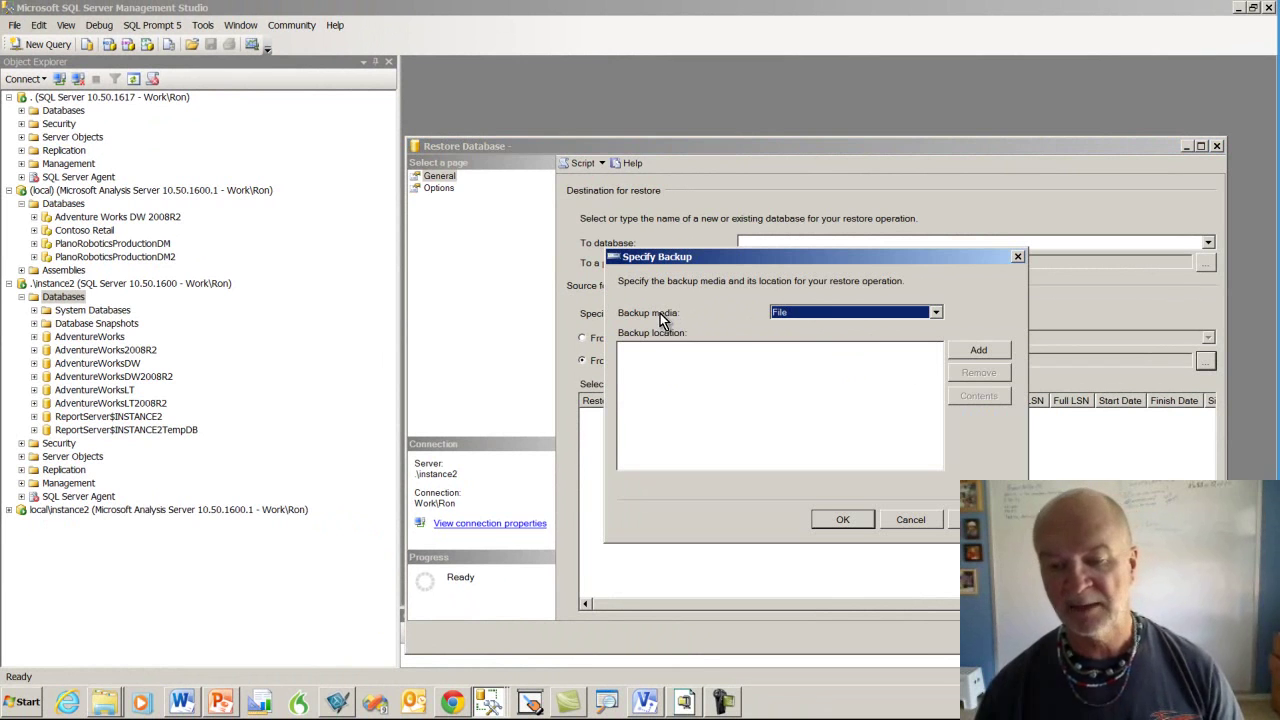
{"action": "left_click", "coordinate": [982, 352]}
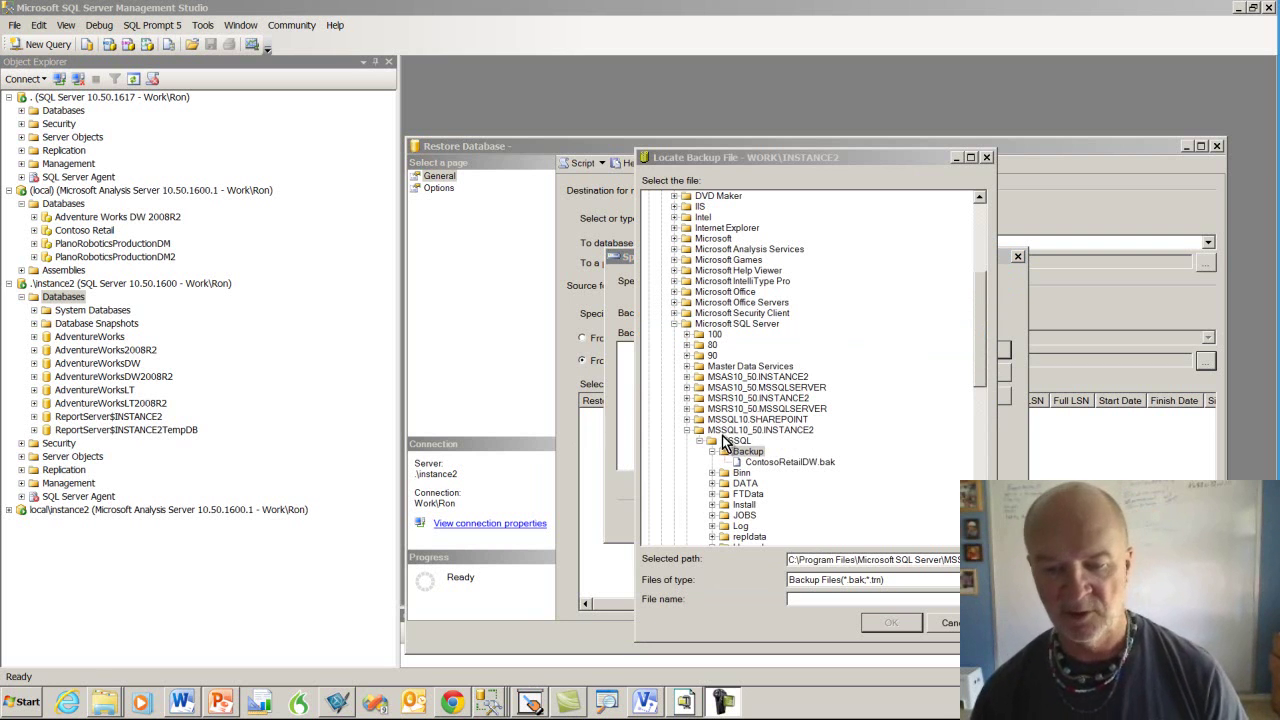
{"action": "left_click", "coordinate": [772, 462]}
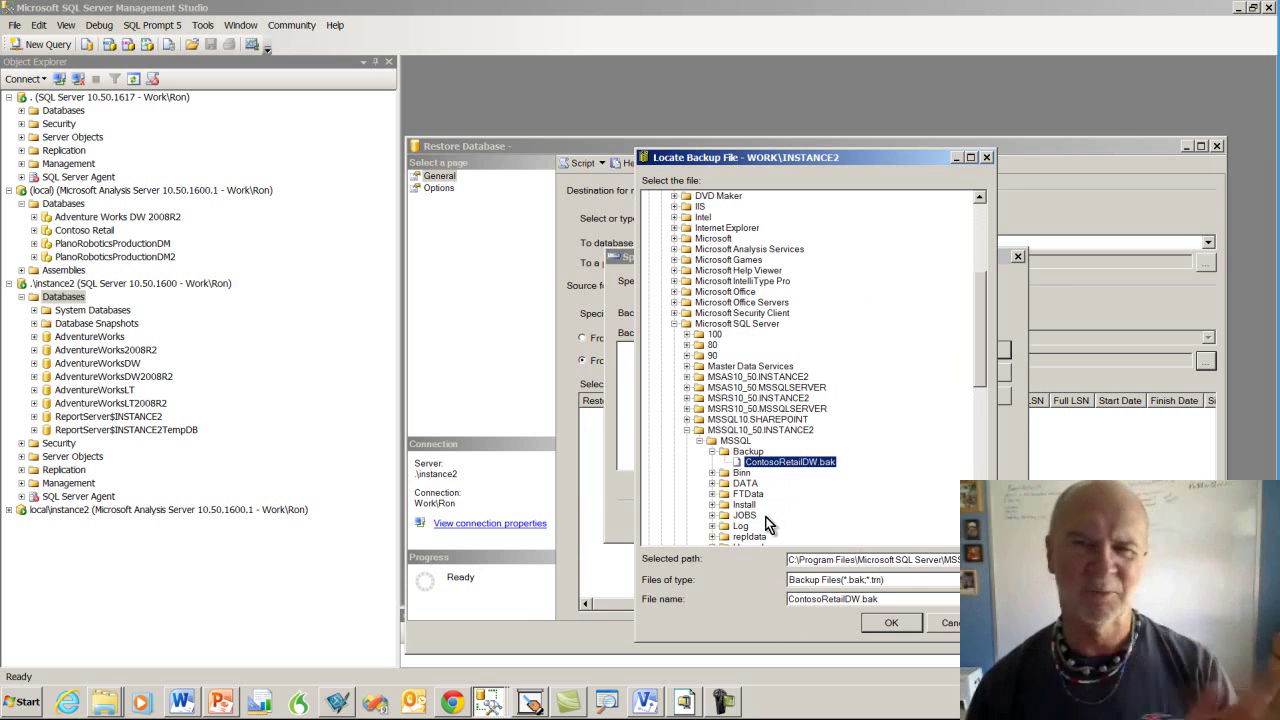
{"action": "left_click", "coordinate": [891, 624]}
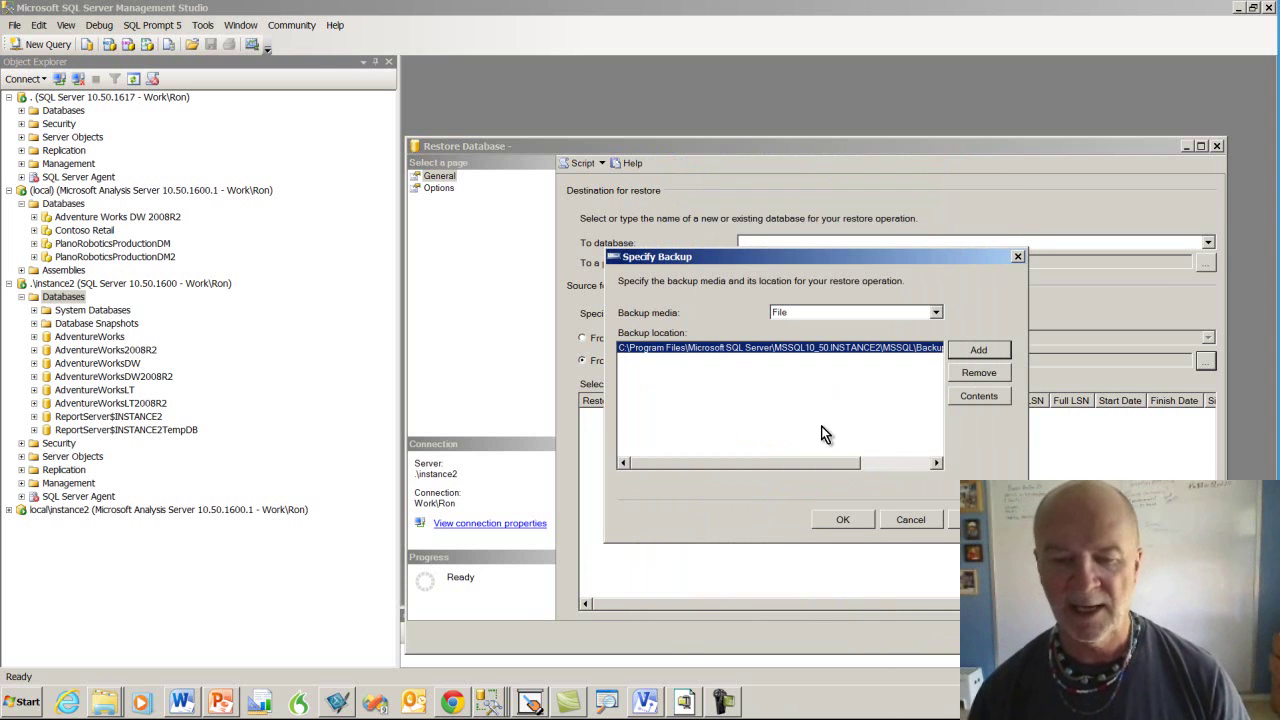
{"action": "left_click", "coordinate": [843, 520]}
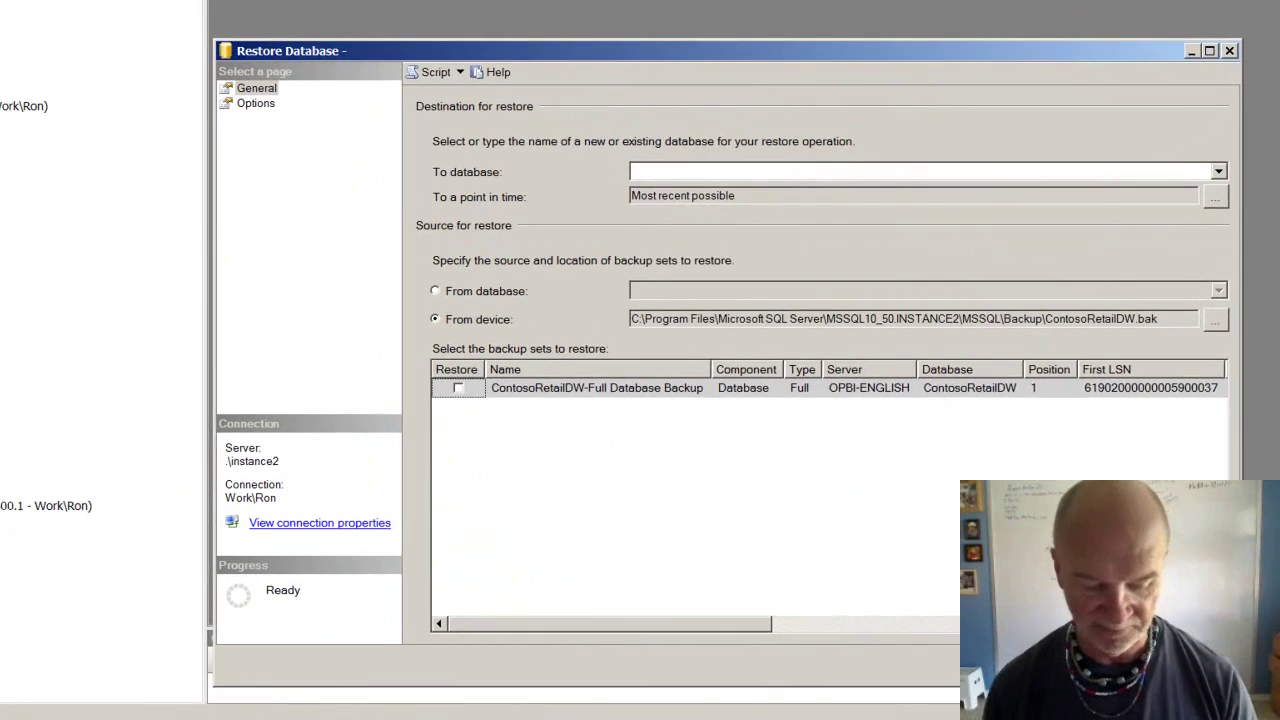
Step: Set the restore's destination database name to Contso Retail Demo
{"action": "type", "text": "Con"}
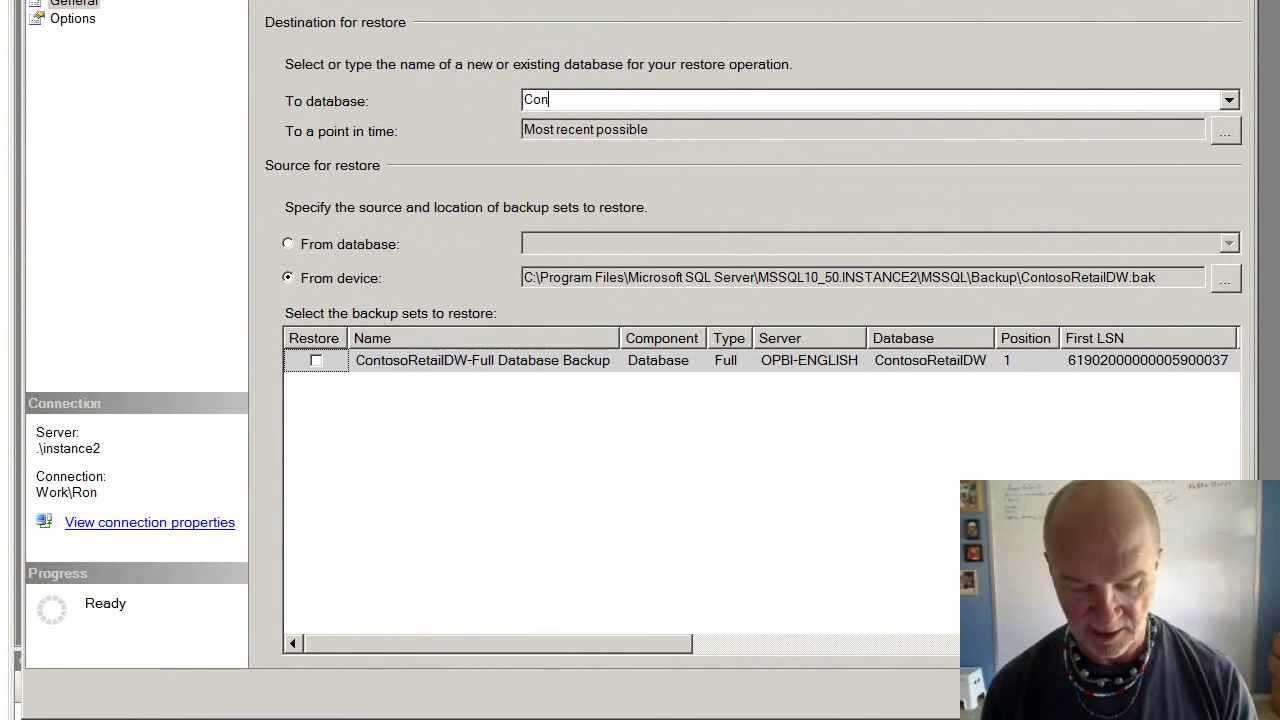
{"action": "type", "text": "tos"}
{"action": "key", "text": "BackSpace"}
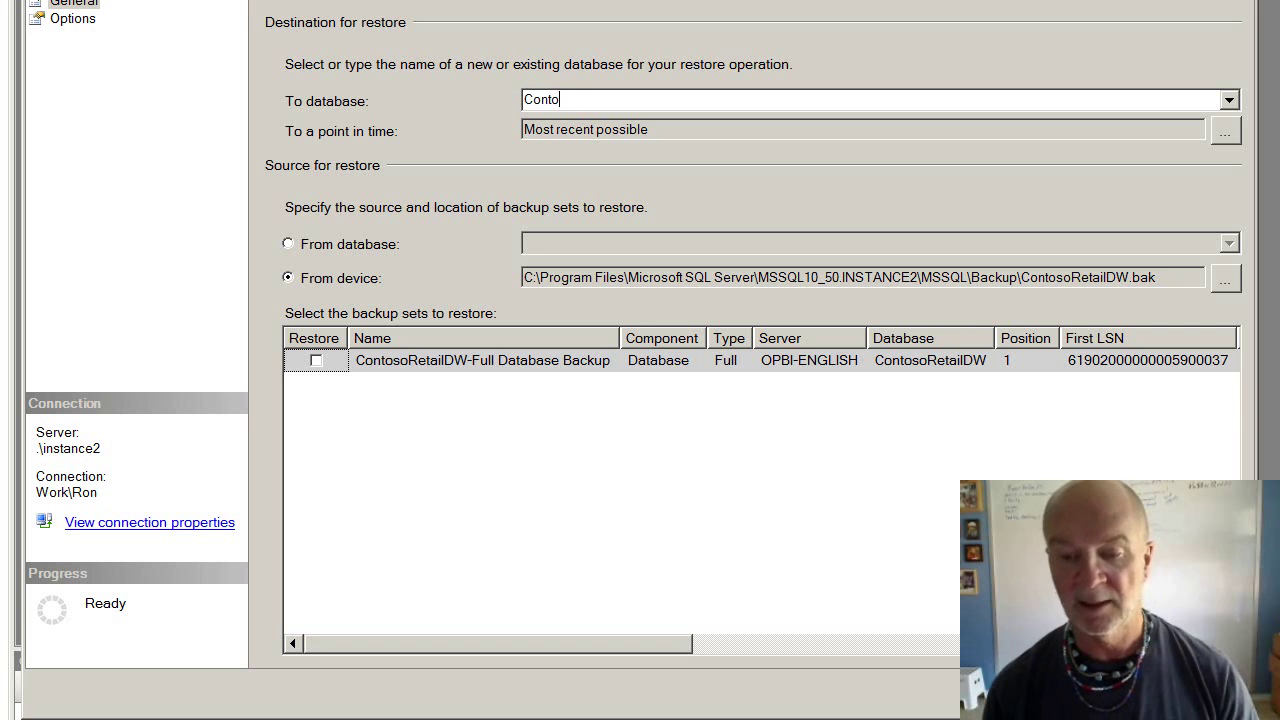
{"action": "key", "text": "BackSpace"}
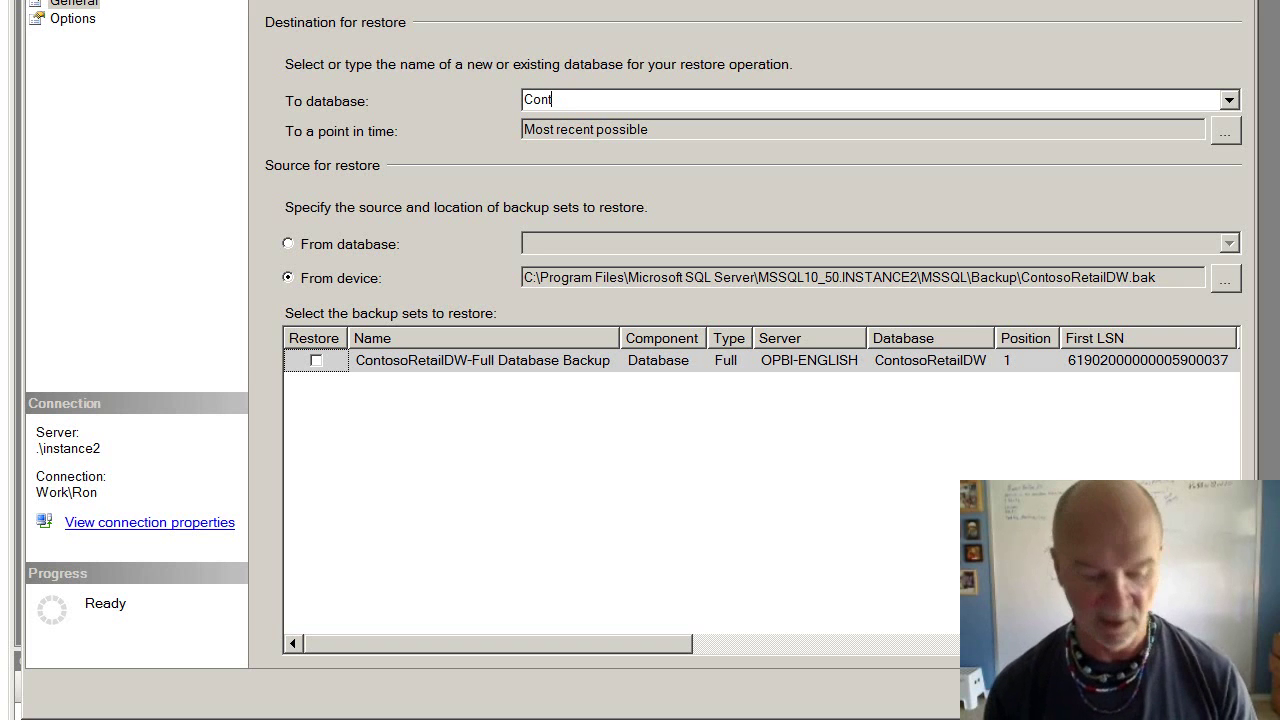
{"action": "type", "text": "so Retail"}
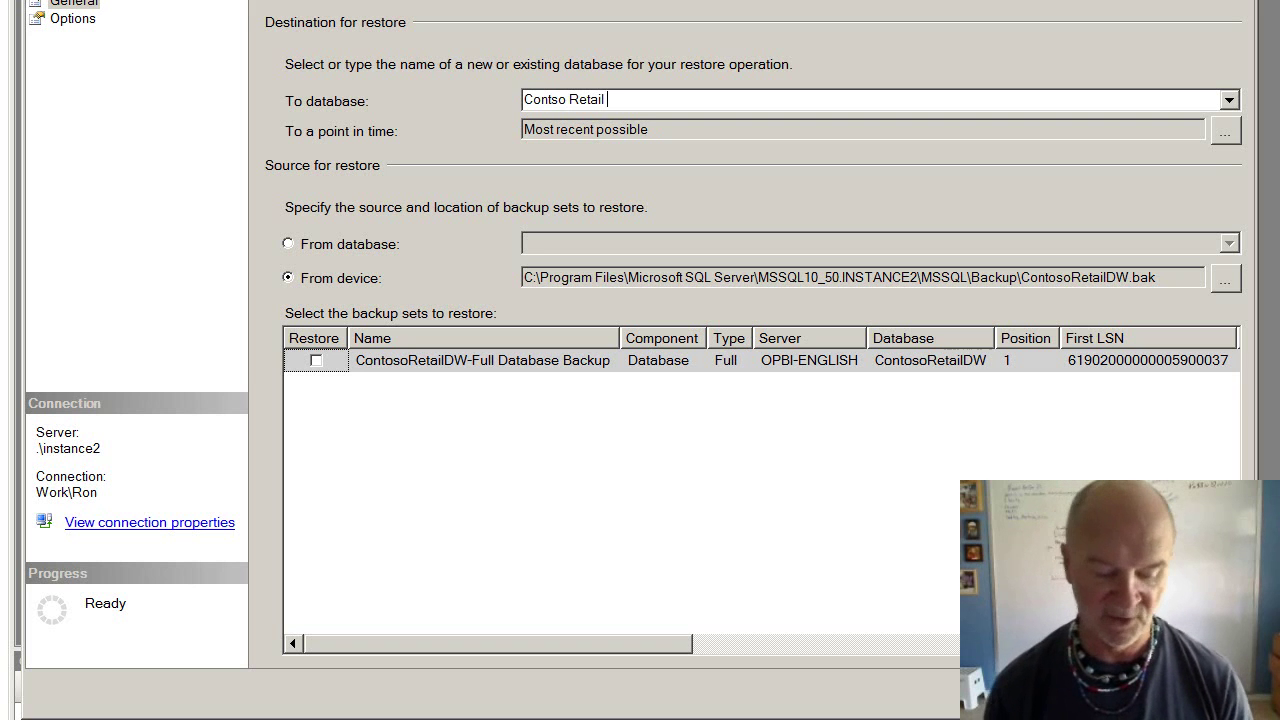
{"action": "type", "text": " Demo"}
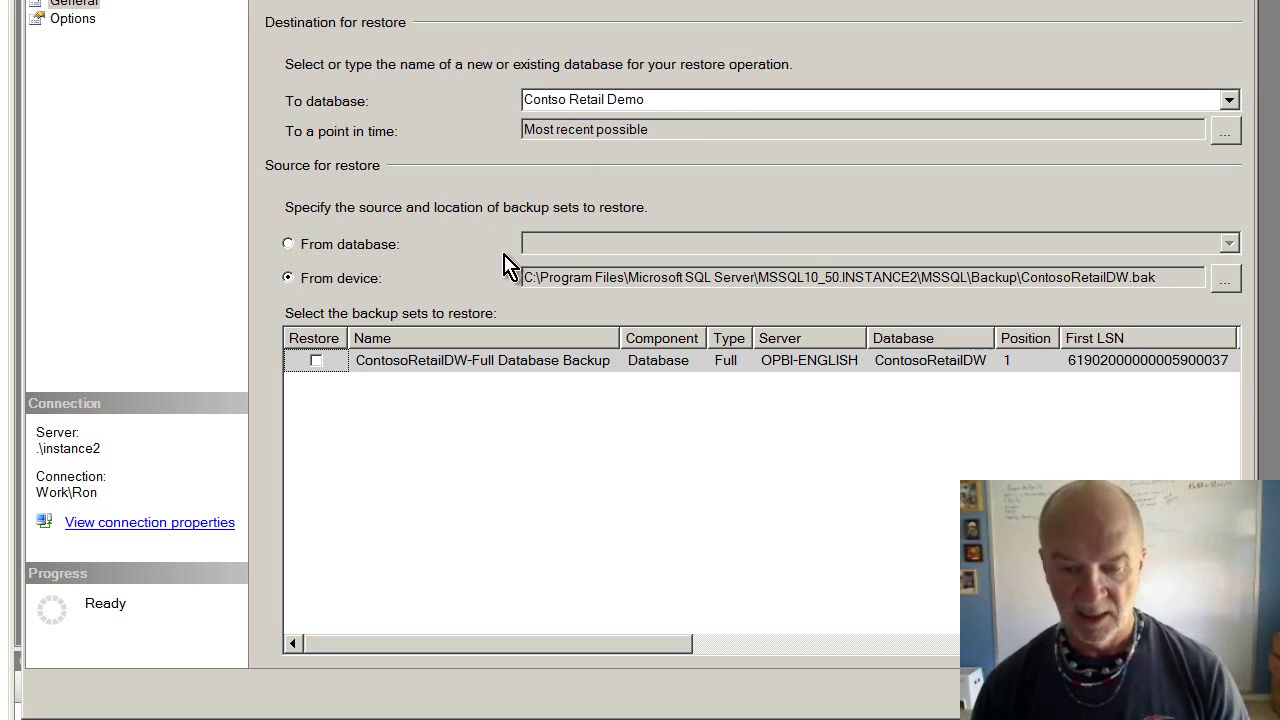
Step: Select the ContosoRetailDW-Full Database Backup set, run the restore, and refresh the database list of .\instance2
{"action": "left_click", "coordinate": [316, 362]}
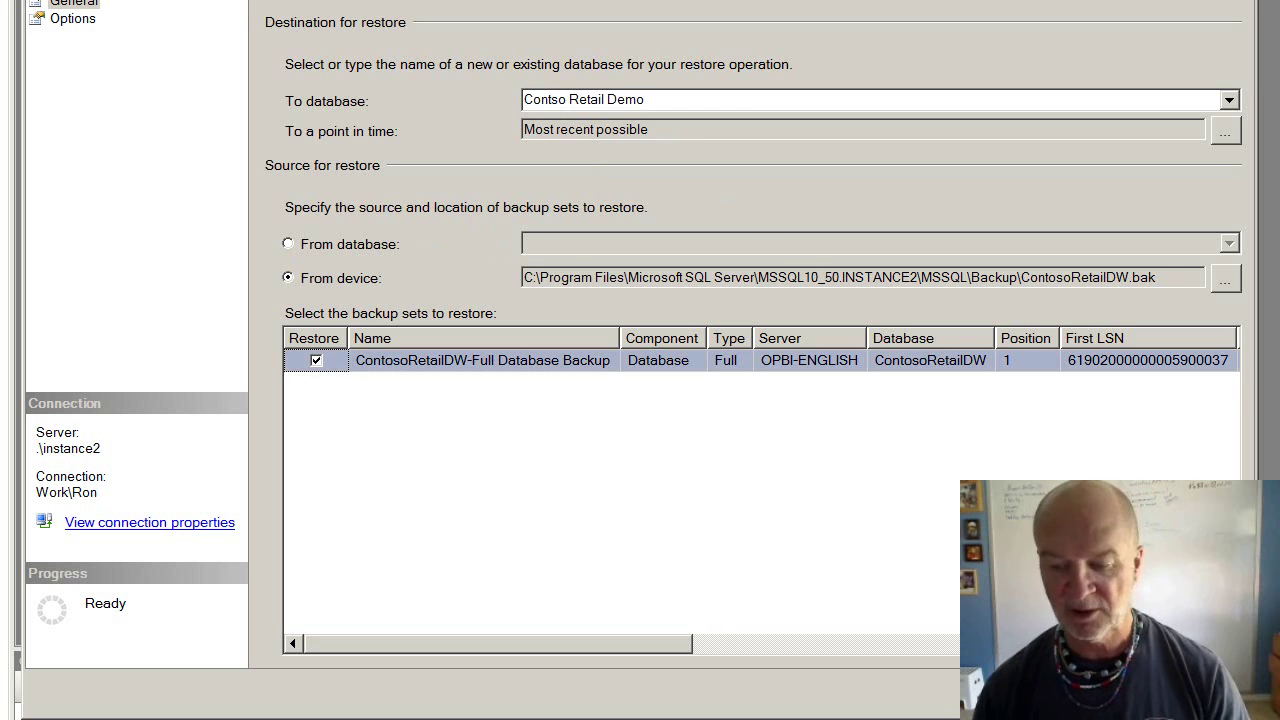
{"action": "key", "text": "Return"}
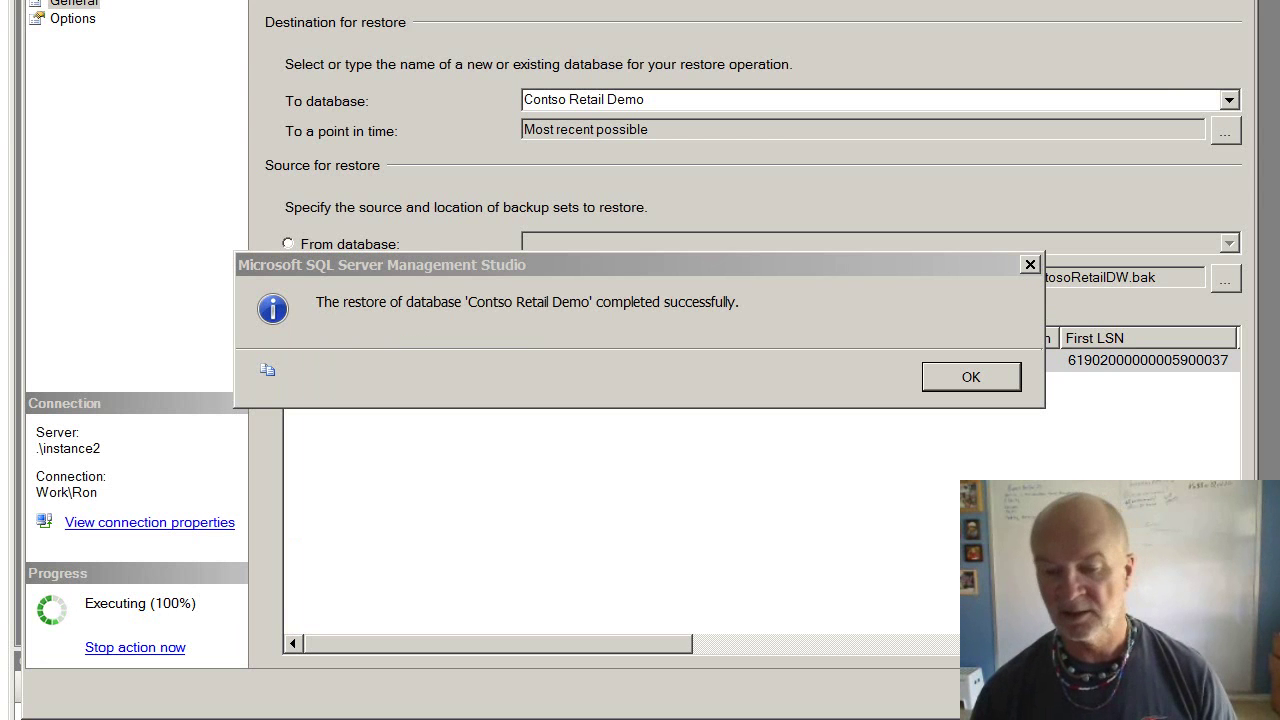
{"action": "key", "text": "Return"}
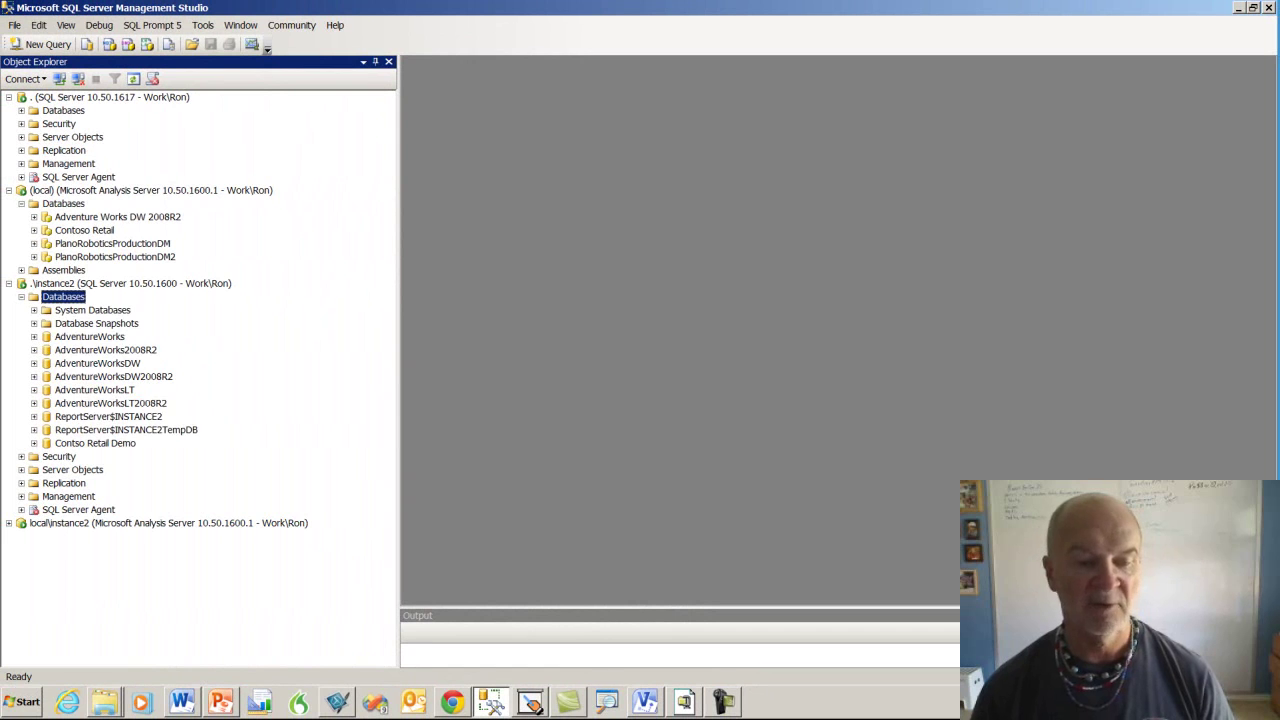
{"action": "right_click", "coordinate": [52, 293]}
{"action": "left_click", "coordinate": [90, 423]}
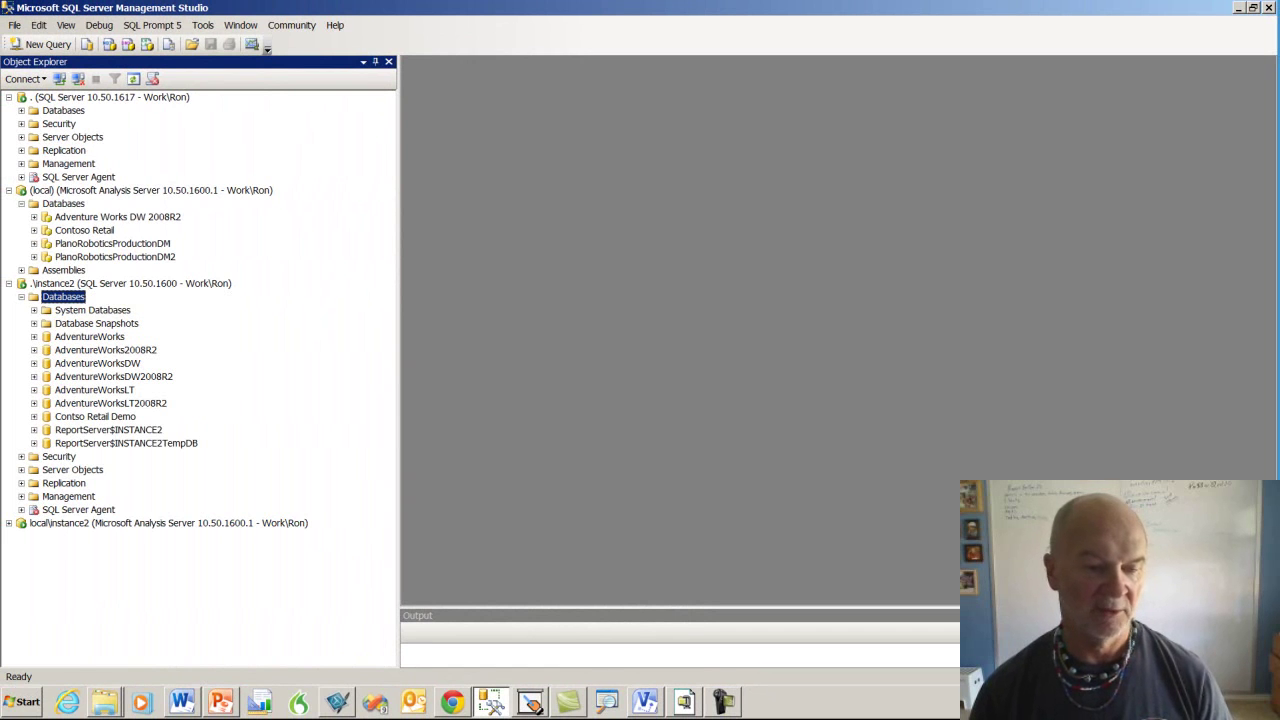
Step: Rename the restored Contso Retail Demo database by removing the word Demo from its name
{"action": "left_click", "coordinate": [95, 416]}
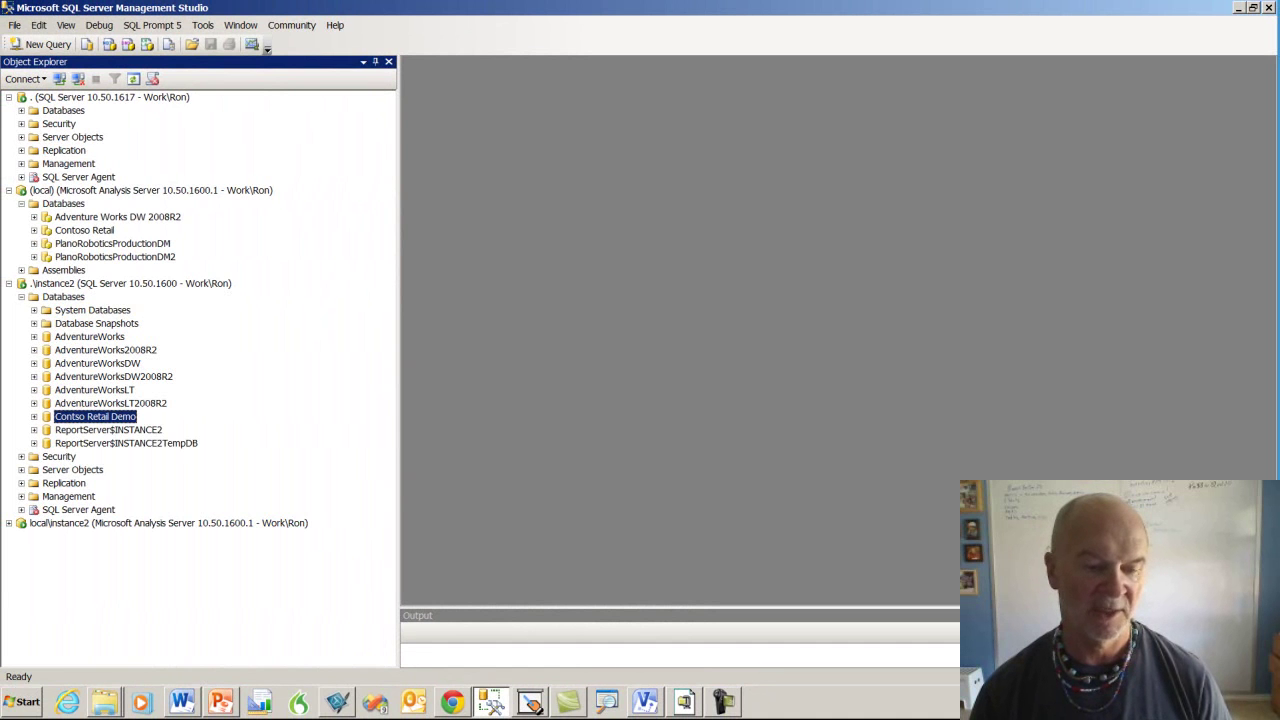
{"action": "right_click", "coordinate": [42, 414]}
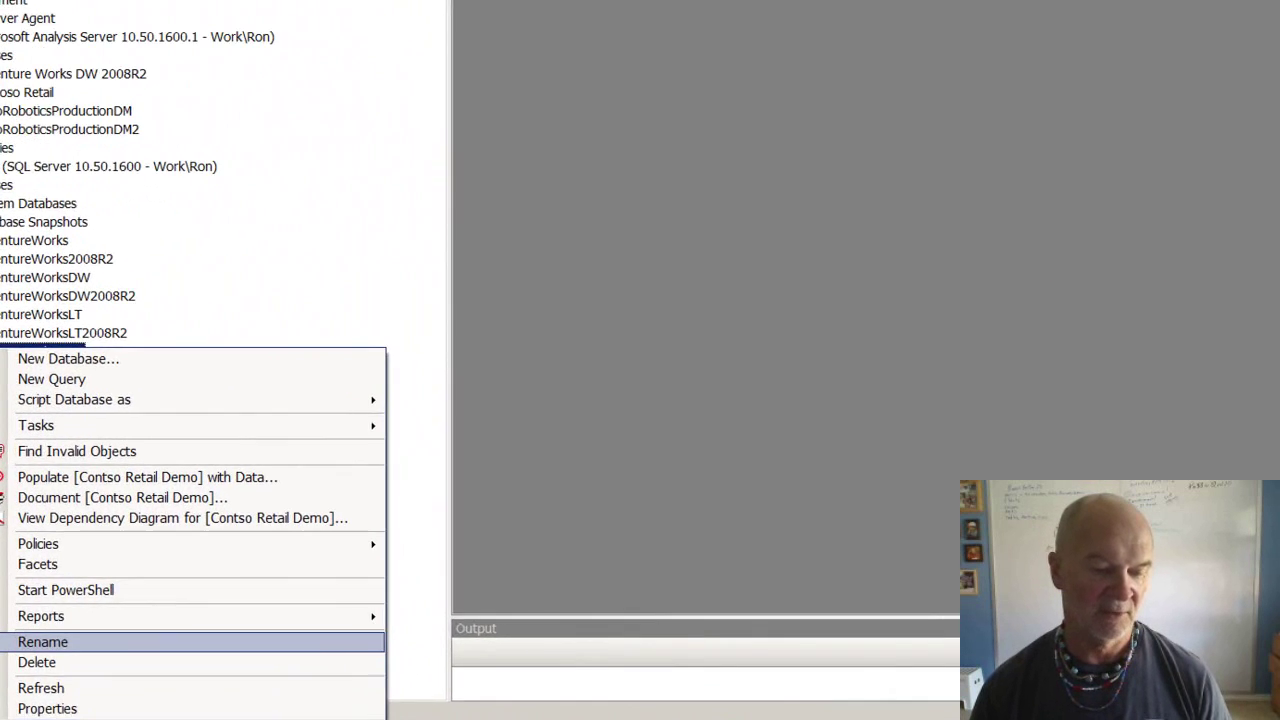
{"action": "key", "text": "Return"}
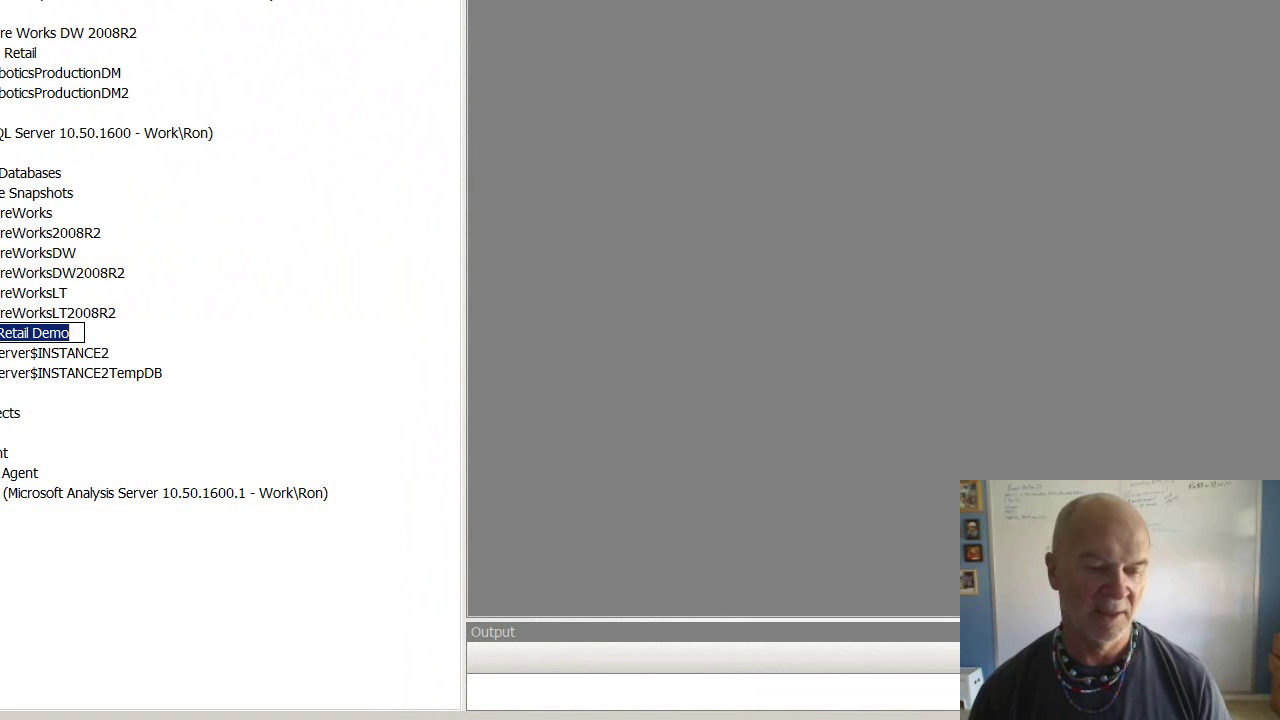
{"action": "left_click", "coordinate": [70, 333]}
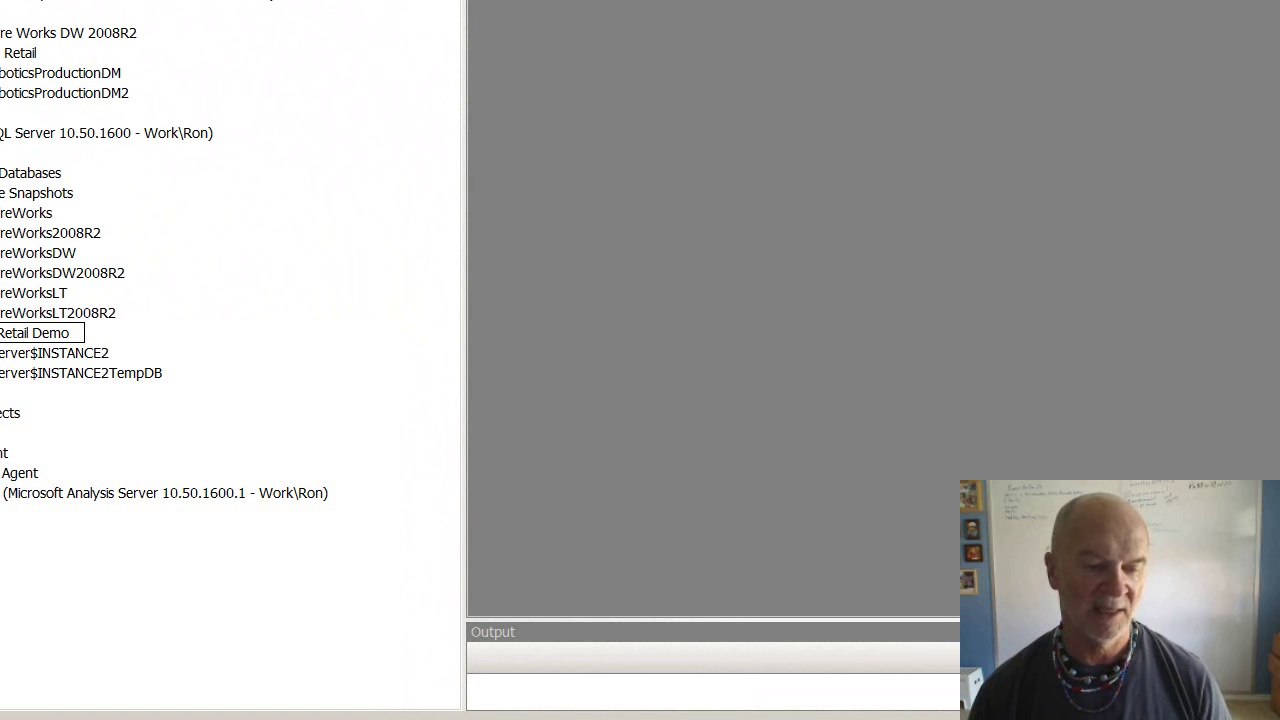
{"action": "key", "text": "BackSpace"}
{"action": "key", "text": "BackSpace"}
{"action": "key", "text": "BackSpace"}
{"action": "key", "text": "BackSpace"}
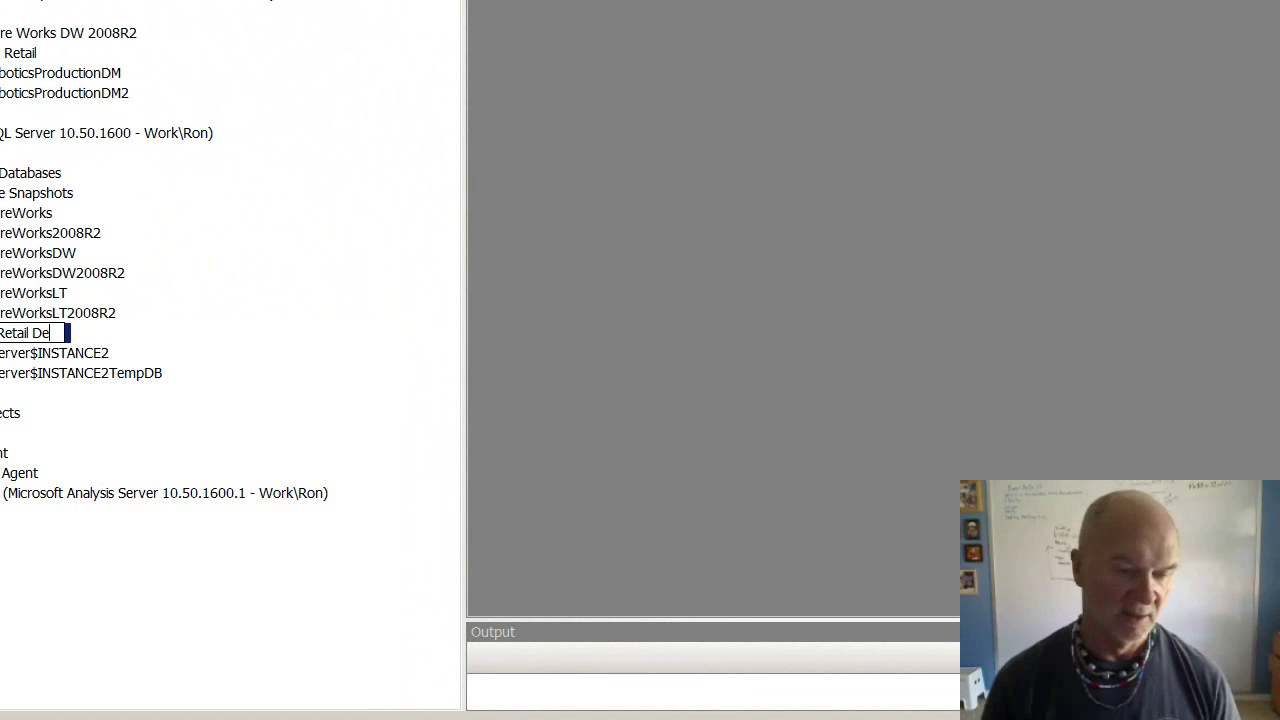
{"action": "key", "text": "Return"}
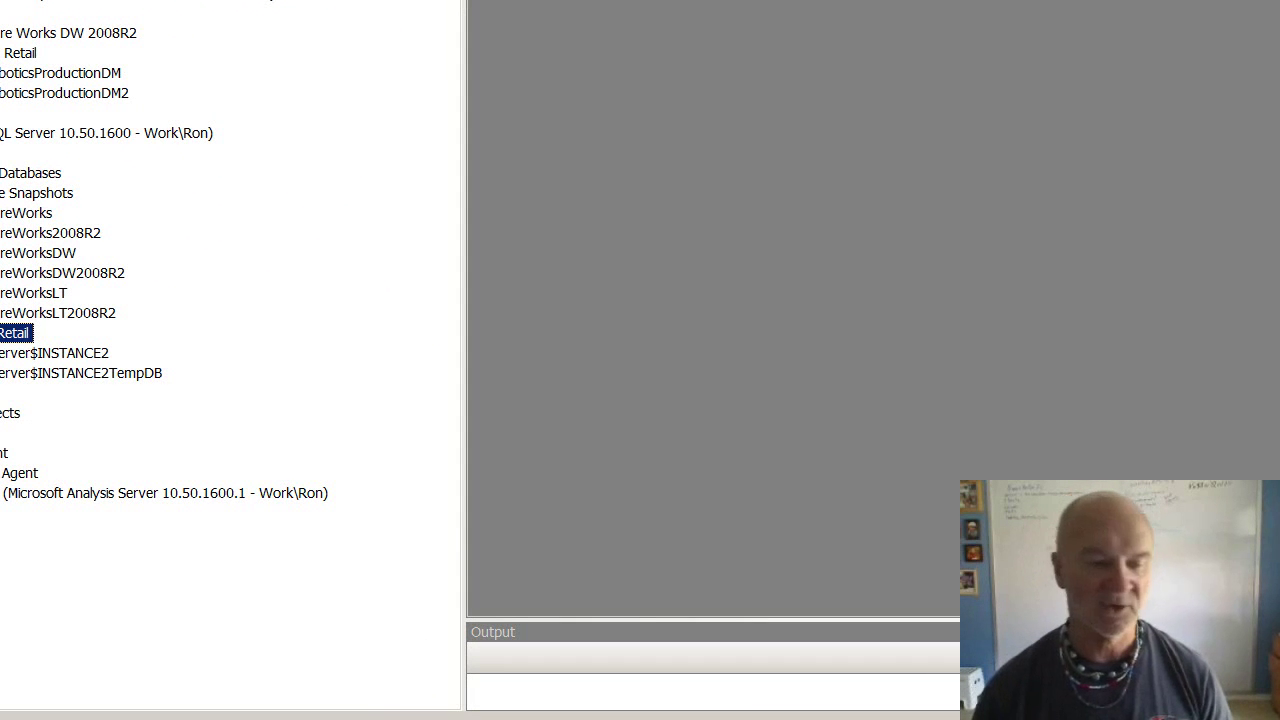
Step: Collapse the .\instance2 SQL Server and start a database restore on the local\instance2 Analysis Server
{"action": "left_click", "coordinate": [2, 133]}
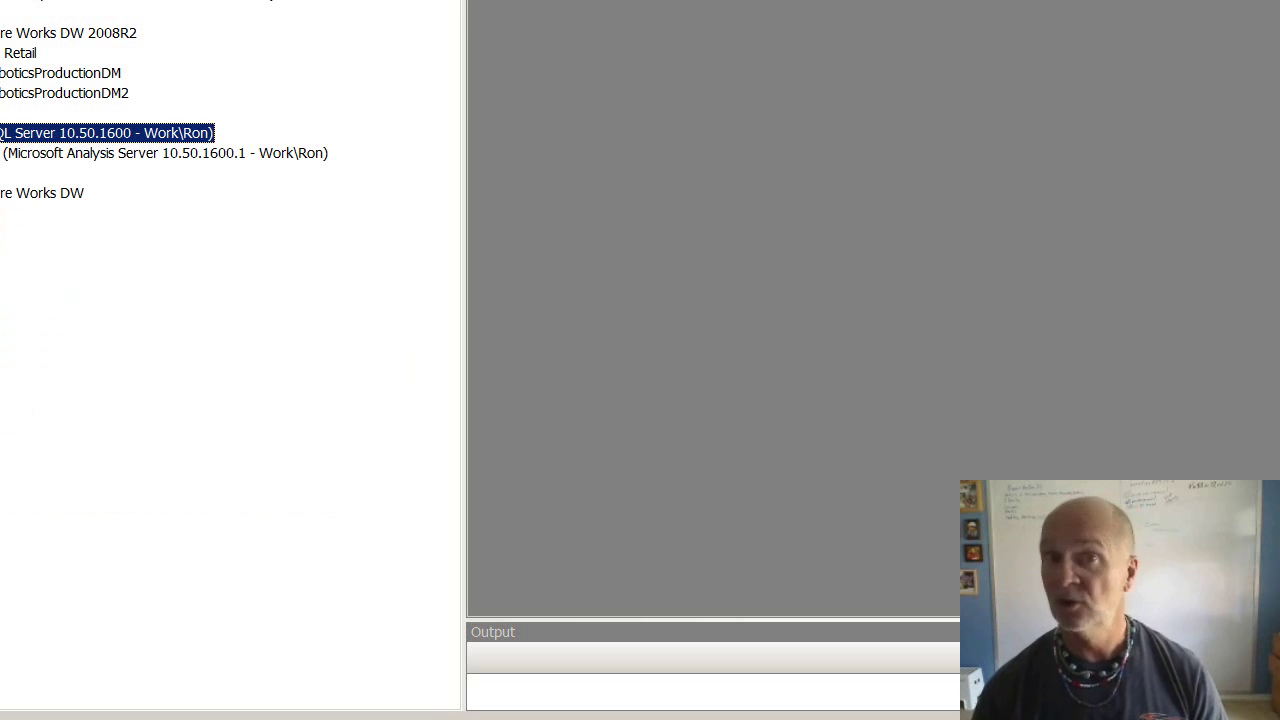
{"action": "right_click", "coordinate": [2, 173]}
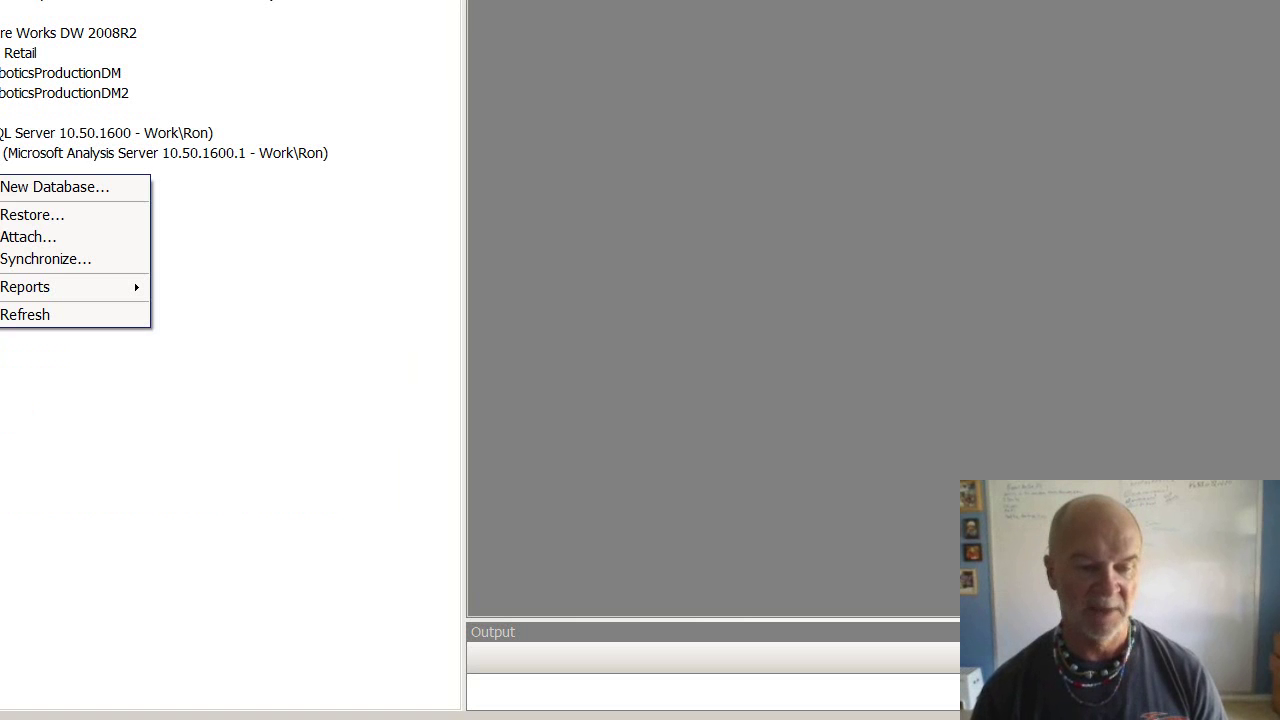
{"action": "left_click", "coordinate": [30, 214]}
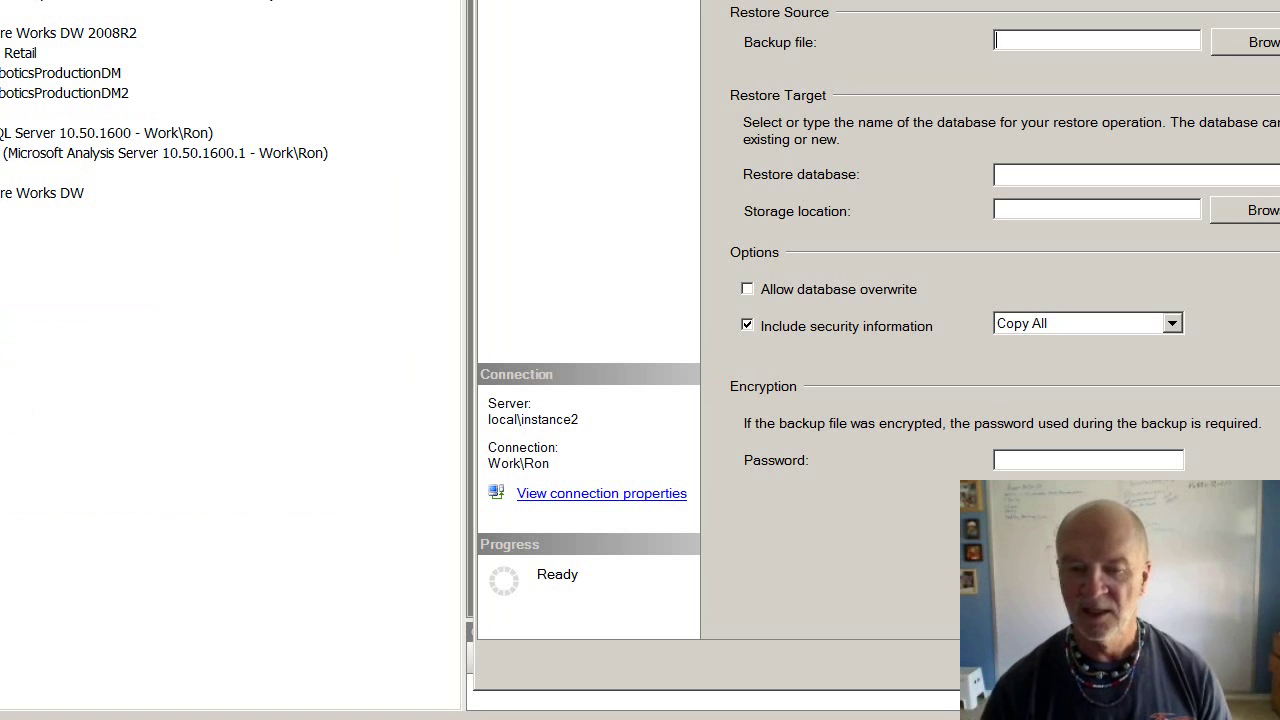
Step: Choose Contoso_Retail.abf from the MSAS10_50.INSTANCE2\OLAP\Backup folder as the backup file to restore
{"action": "left_click", "coordinate": [1245, 42]}
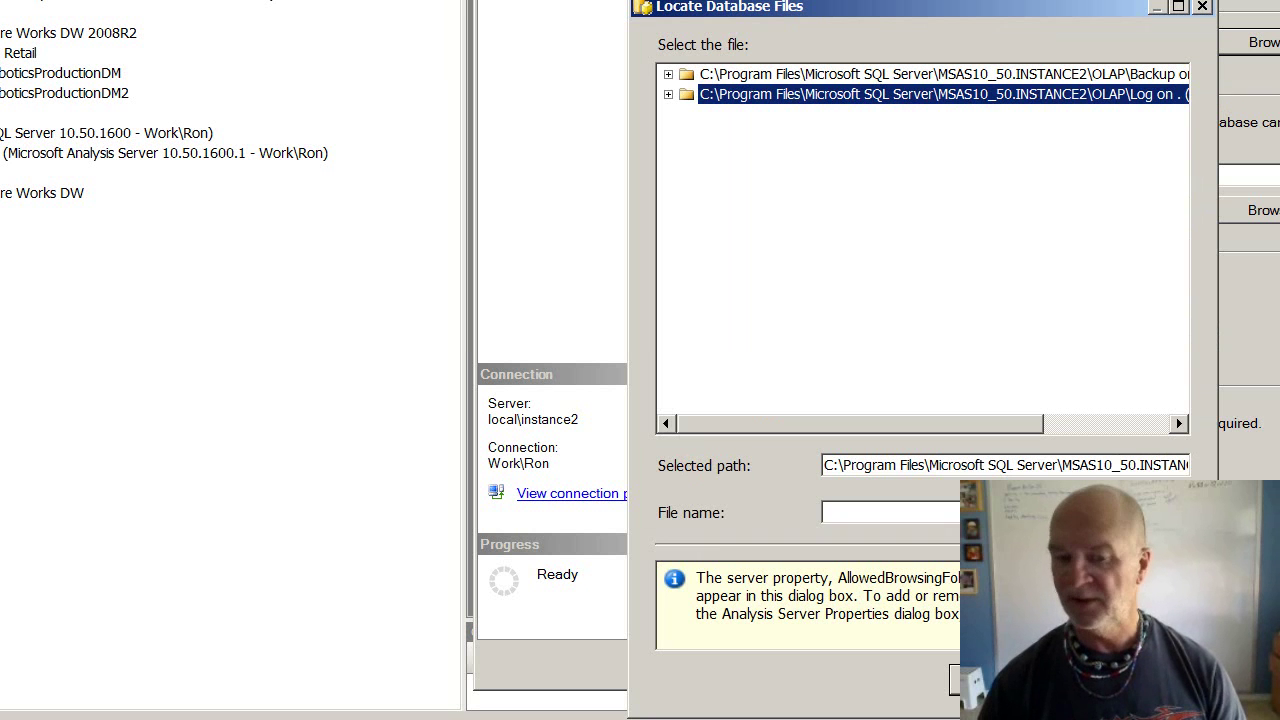
{"action": "left_click", "coordinate": [668, 74]}
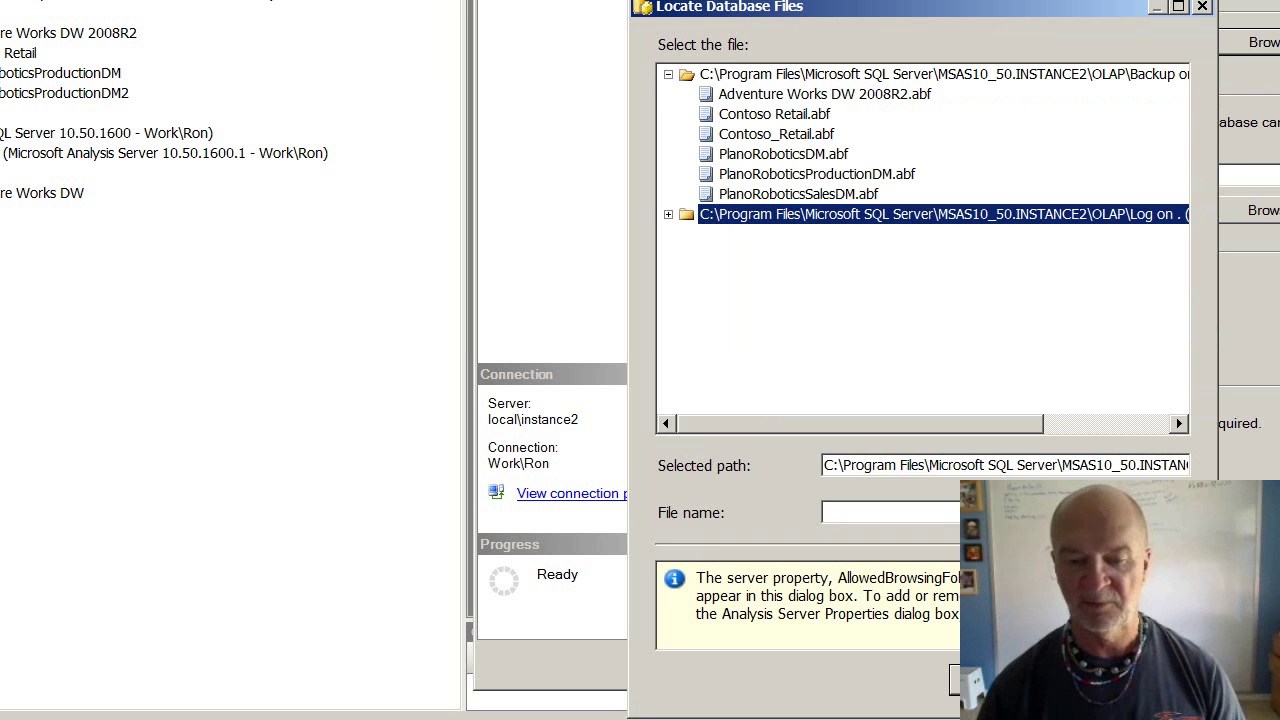
{"action": "left_click", "coordinate": [776, 134]}
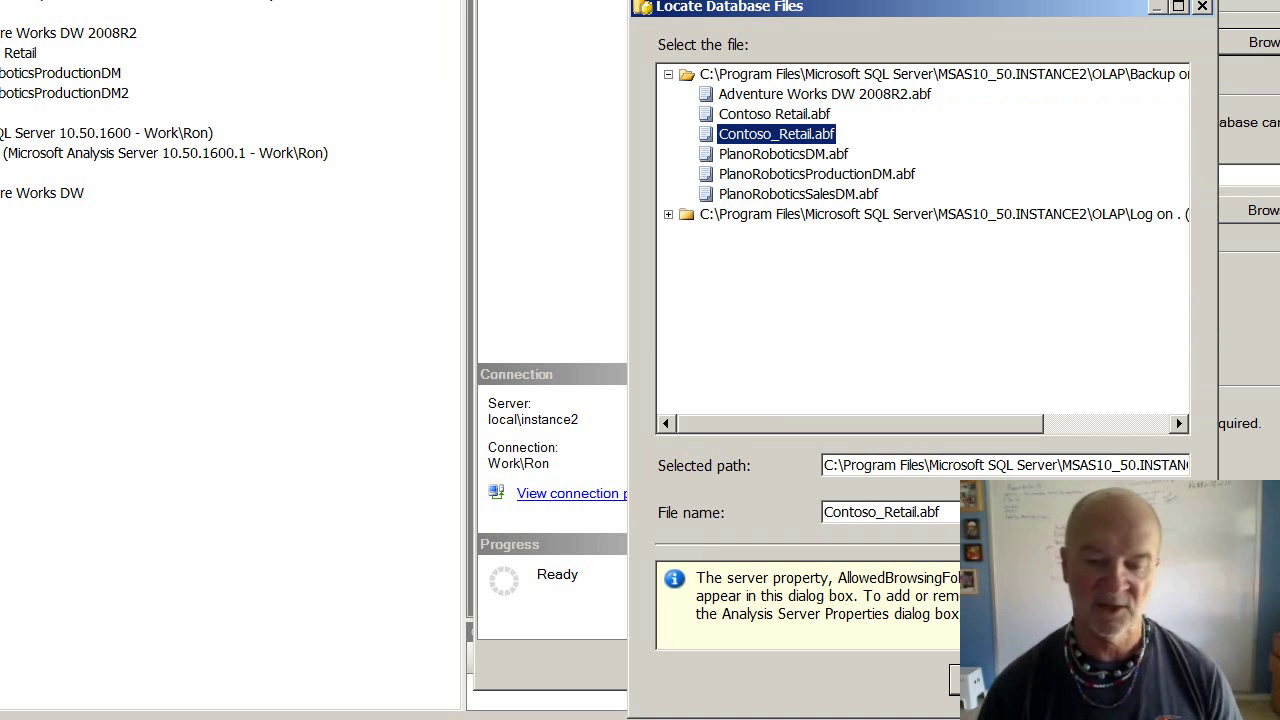
{"action": "key", "text": "Return"}
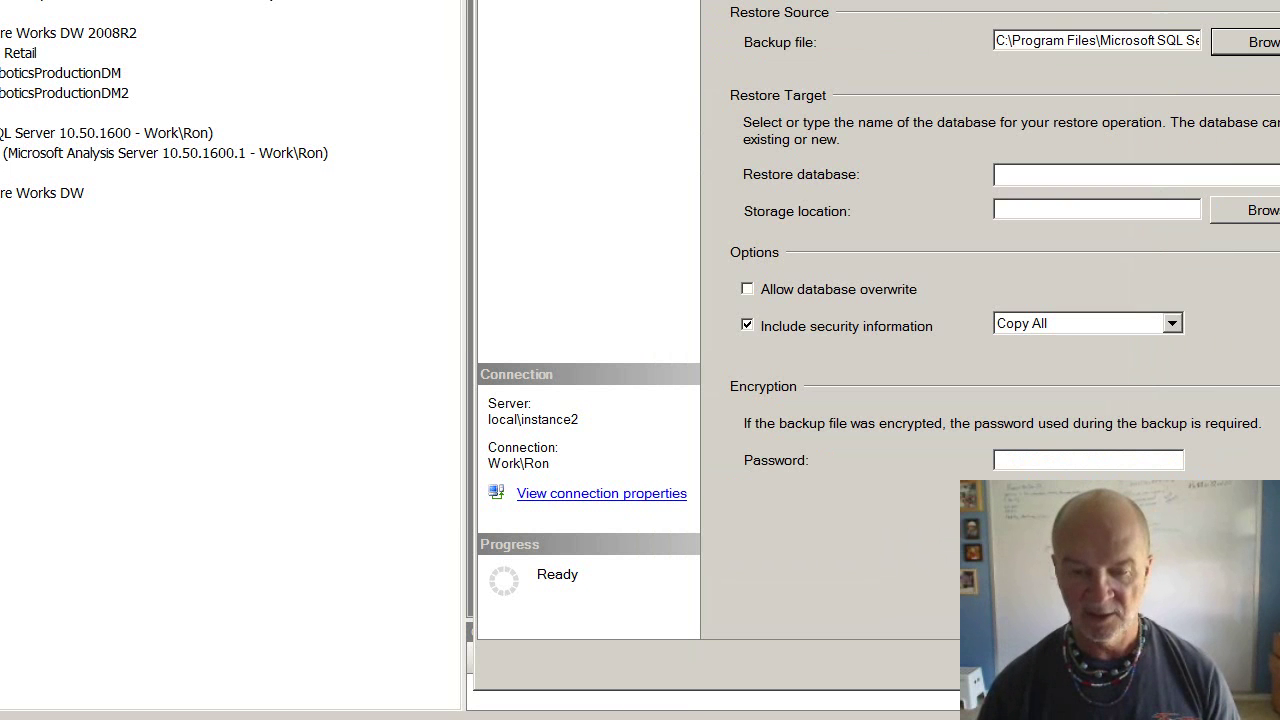
Step: Restore the Analysis Services backup as database Contoso Retail DW and refresh the database list of local\instance2
{"action": "left_click", "coordinate": [1000, 175]}
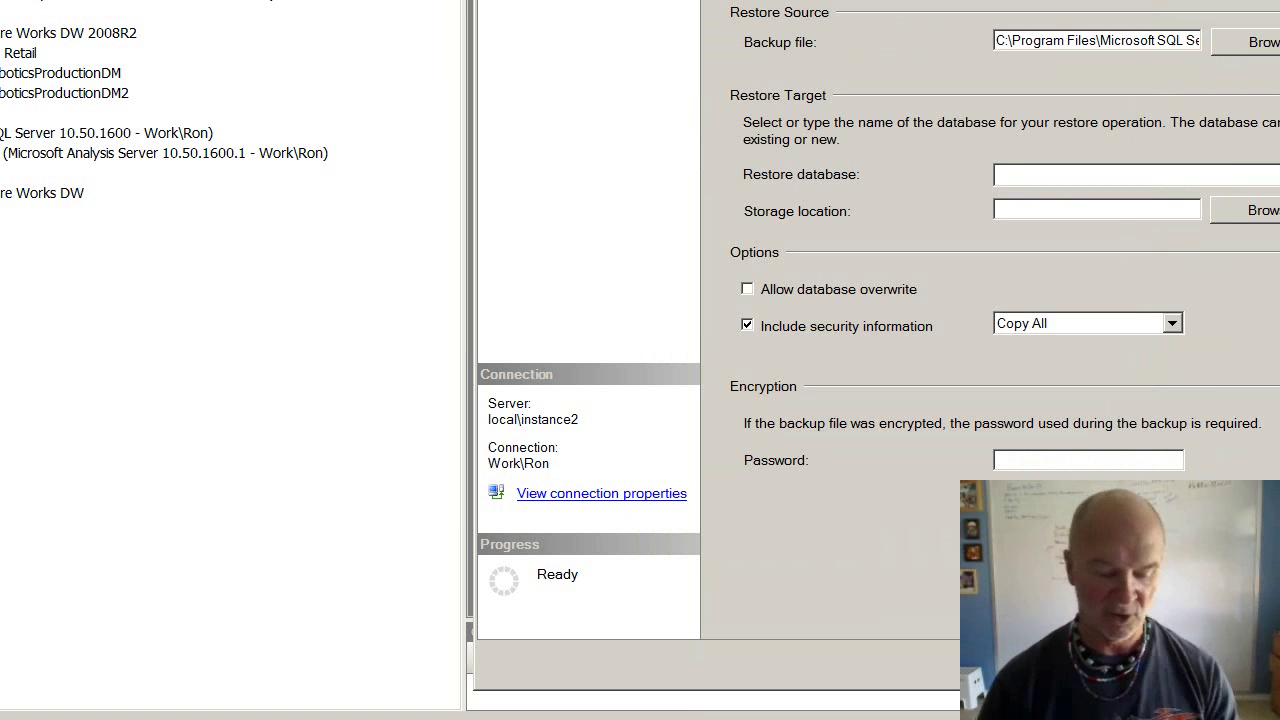
{"action": "type", "text": "Contoso"}
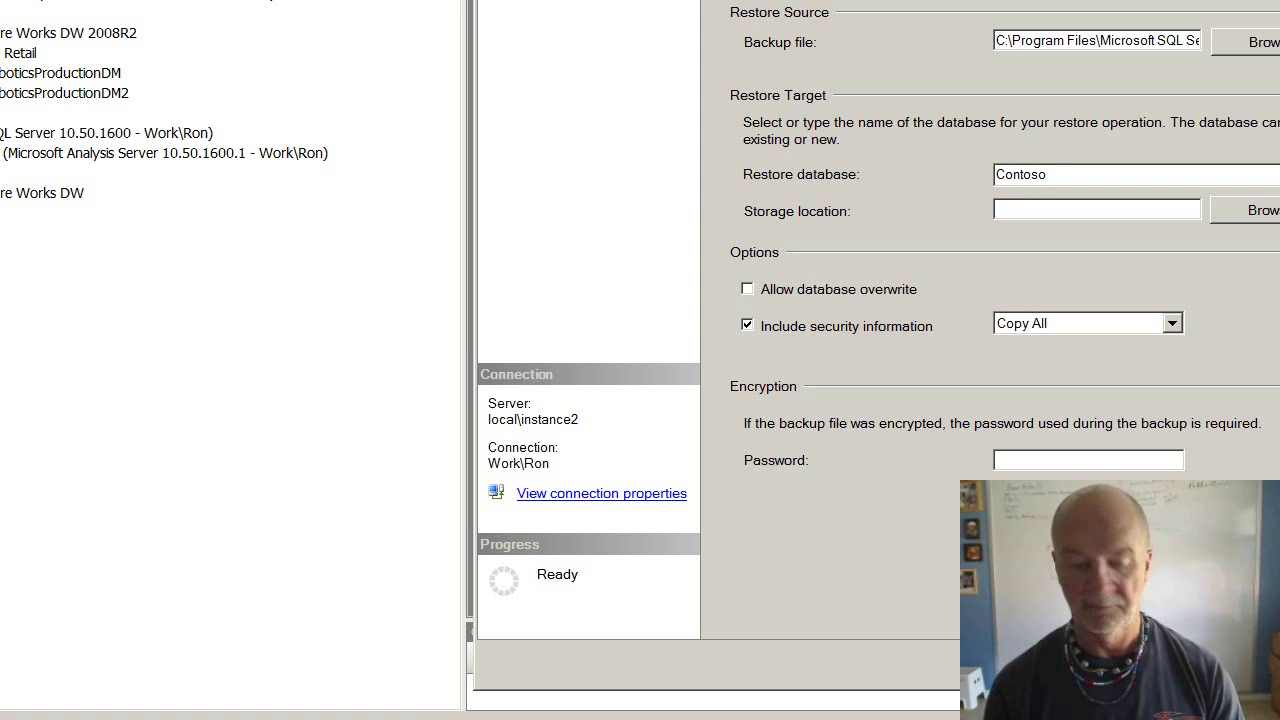
{"action": "type", "text": " Retail"}
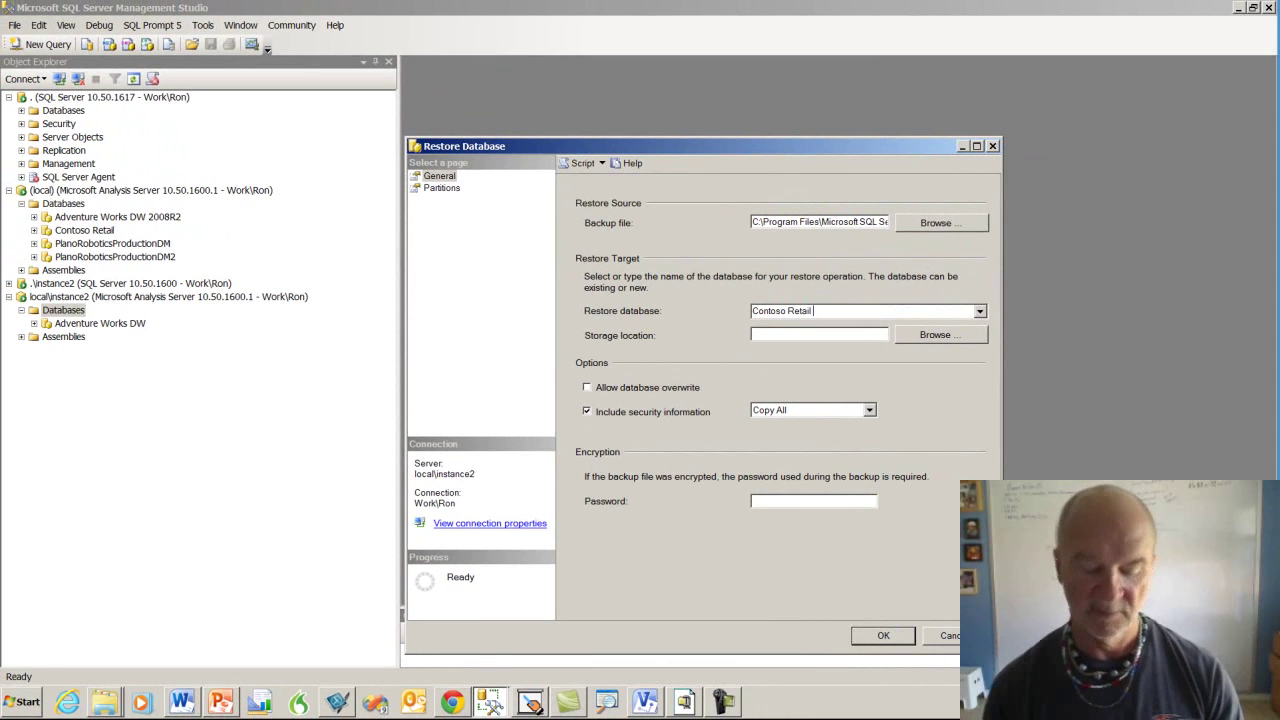
{"action": "type", "text": " DW"}
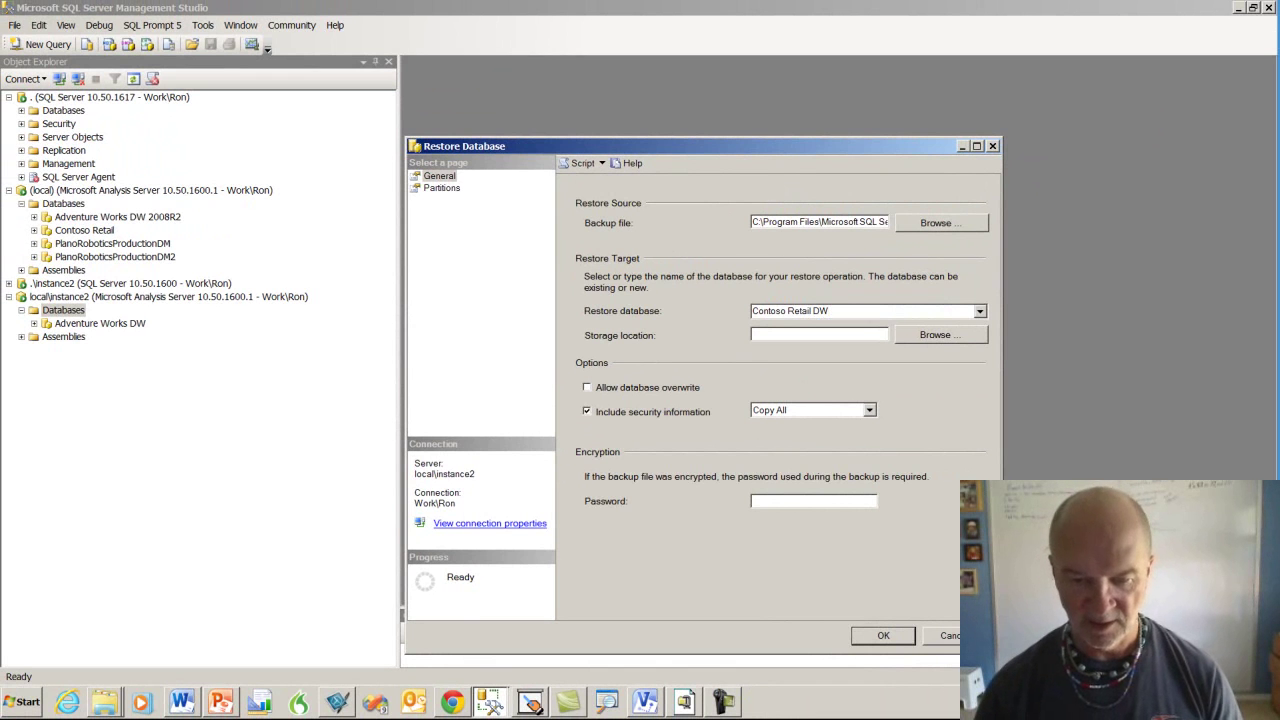
{"action": "left_click", "coordinate": [883, 636]}
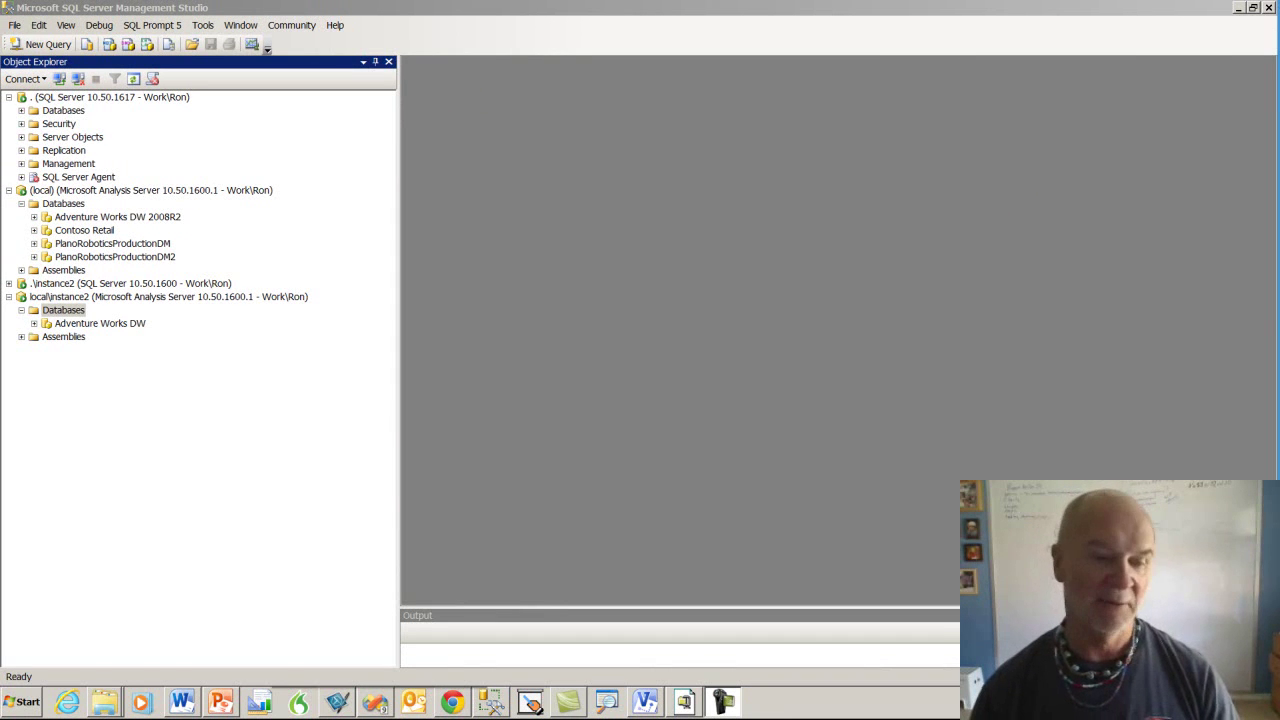
{"action": "right_click", "coordinate": [58, 311]}
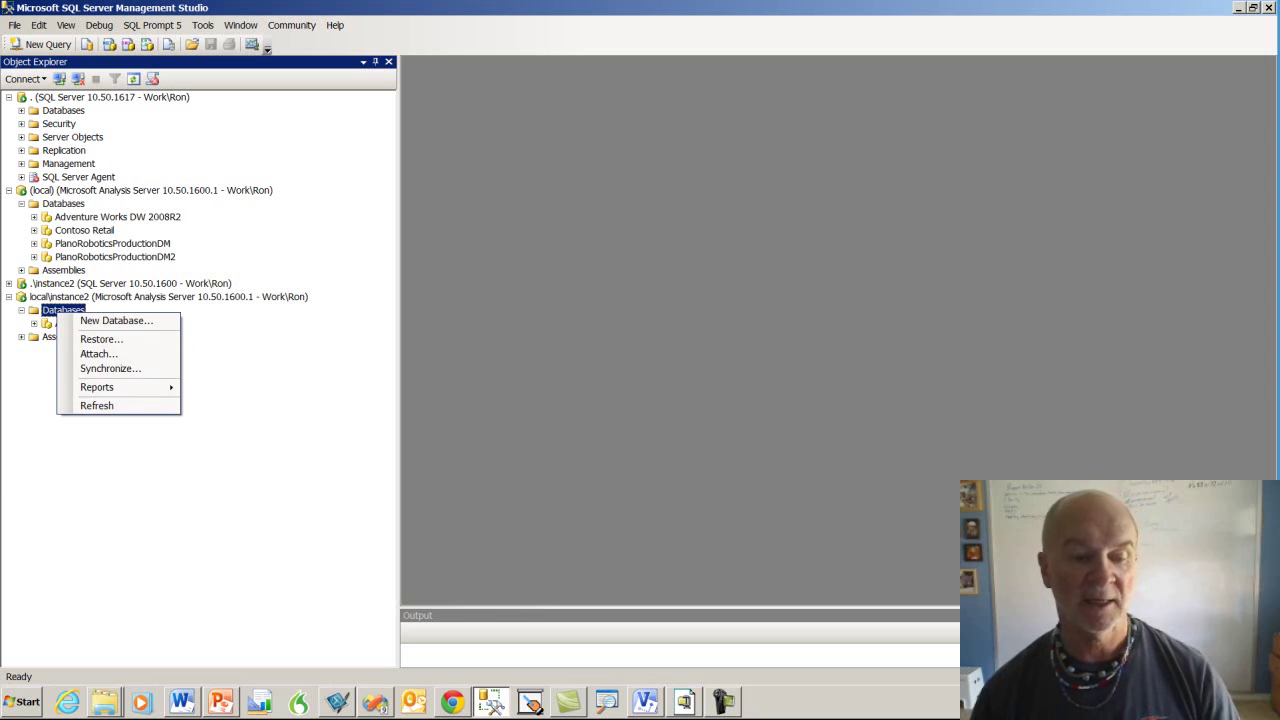
{"action": "left_click", "coordinate": [97, 405]}
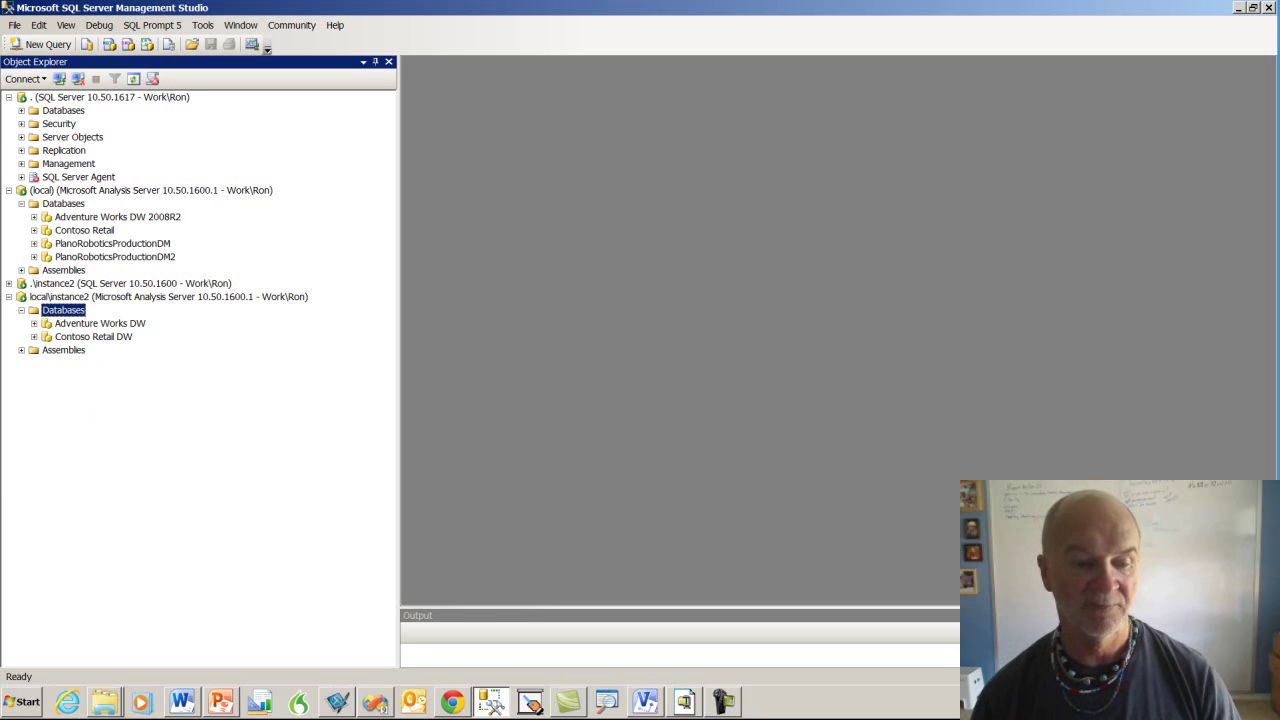
{"action": "left_click", "coordinate": [93, 336]}
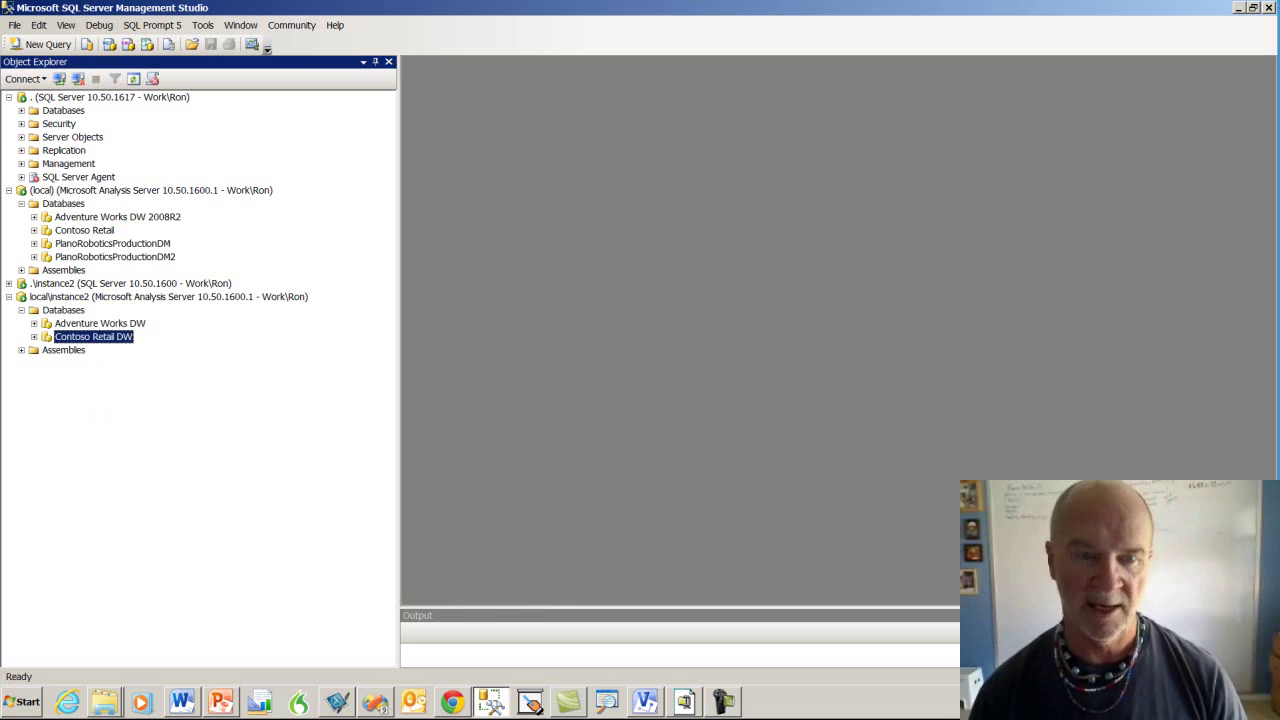
Step: Examine the folders of Contoso Retail on the (local) Analysis Server, and collapse that server and the default SQL Server
{"action": "left_click", "coordinate": [34, 230]}
{"action": "left_click", "coordinate": [84, 230]}
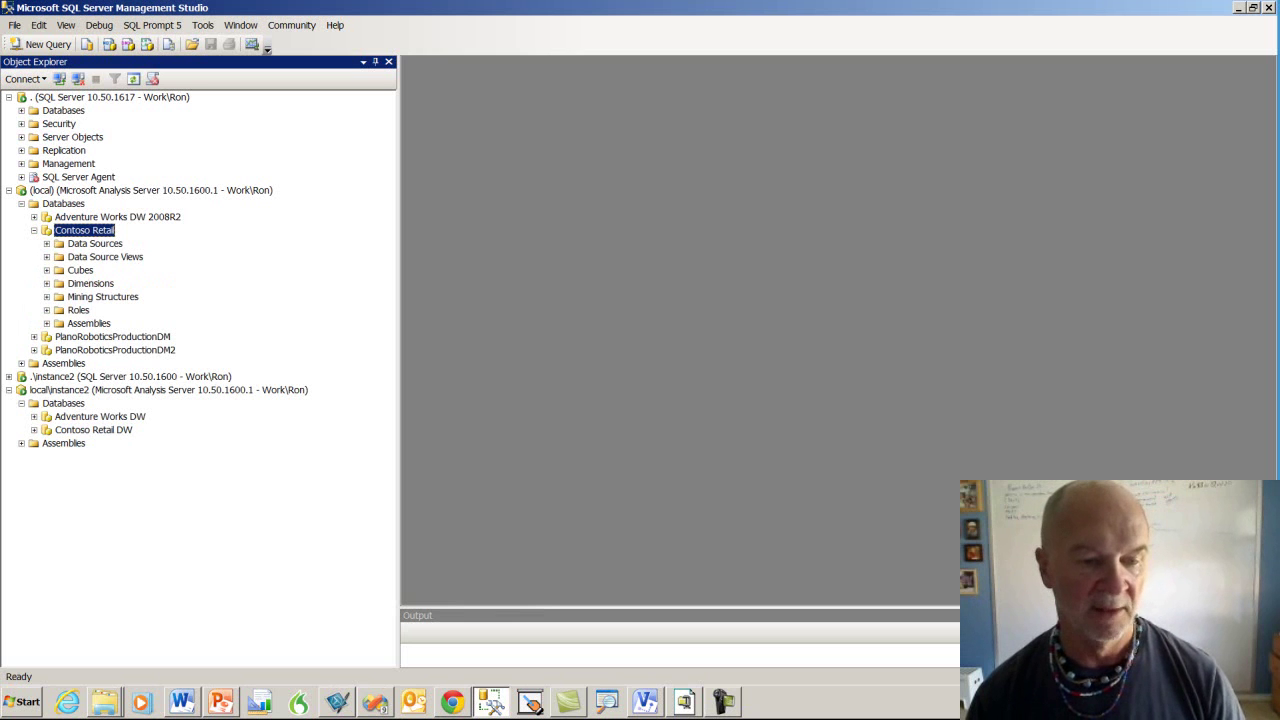
{"action": "left_click", "coordinate": [21, 204]}
{"action": "left_click", "coordinate": [8, 190]}
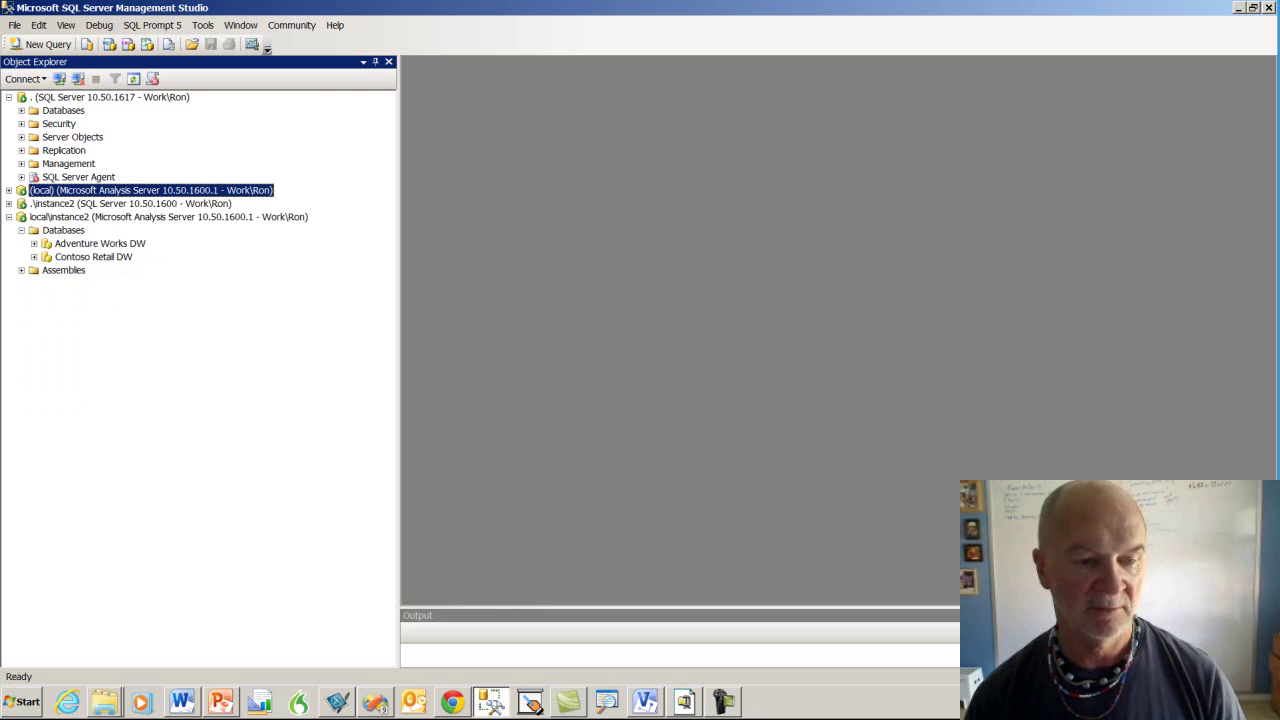
{"action": "left_click", "coordinate": [8, 97]}
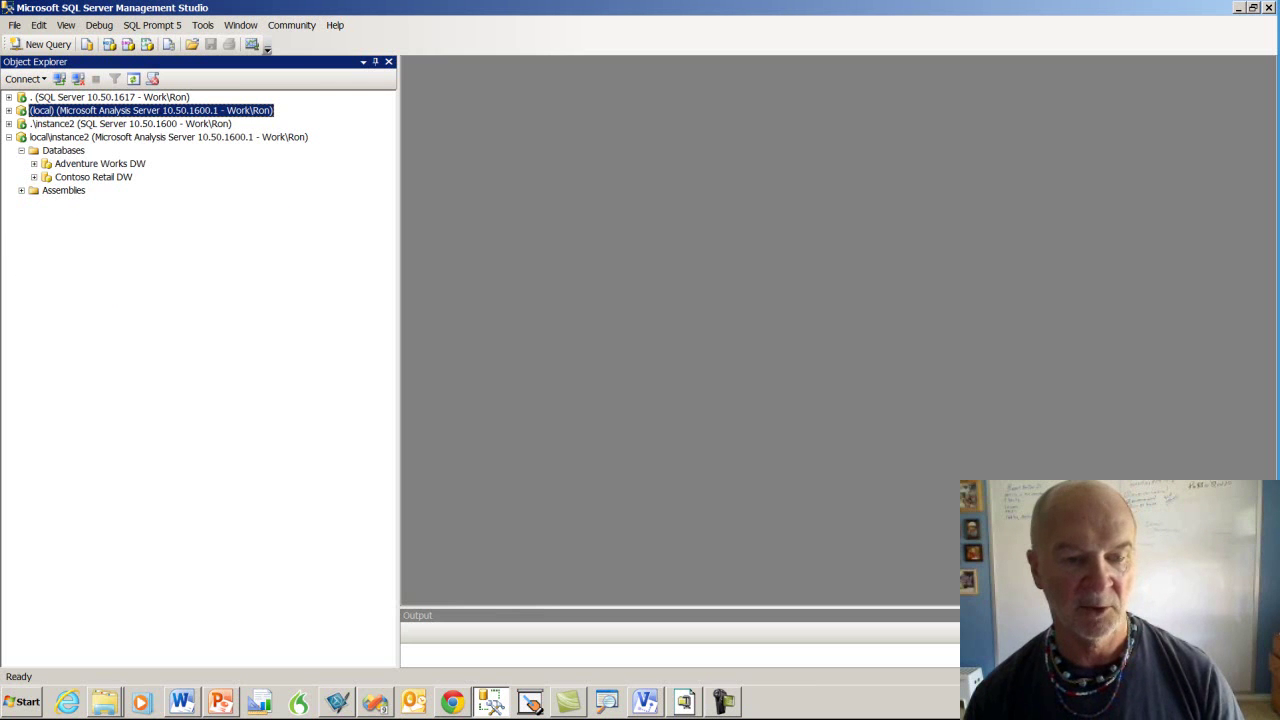
Step: Query the top 1000 rows of dbo.DimGeography in the Contso Retail database on .\instance2
{"action": "left_click", "coordinate": [8, 123]}
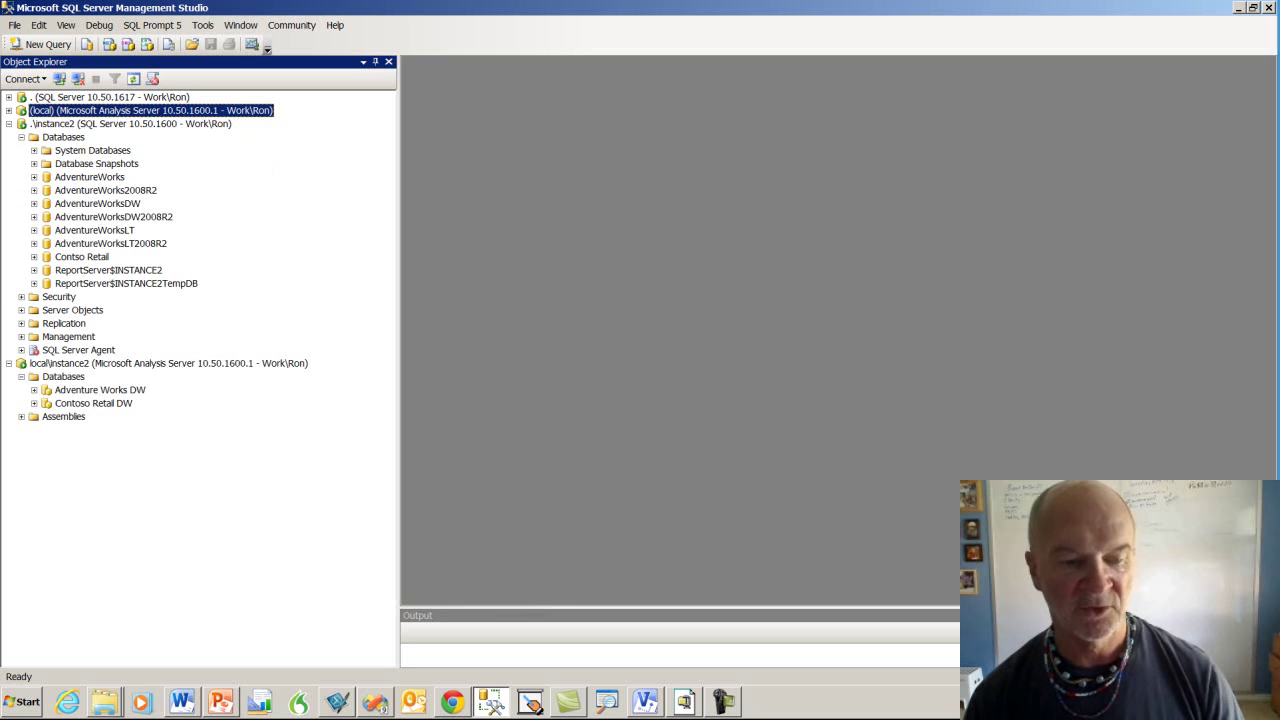
{"action": "left_click", "coordinate": [33, 256]}
{"action": "left_click", "coordinate": [46, 283]}
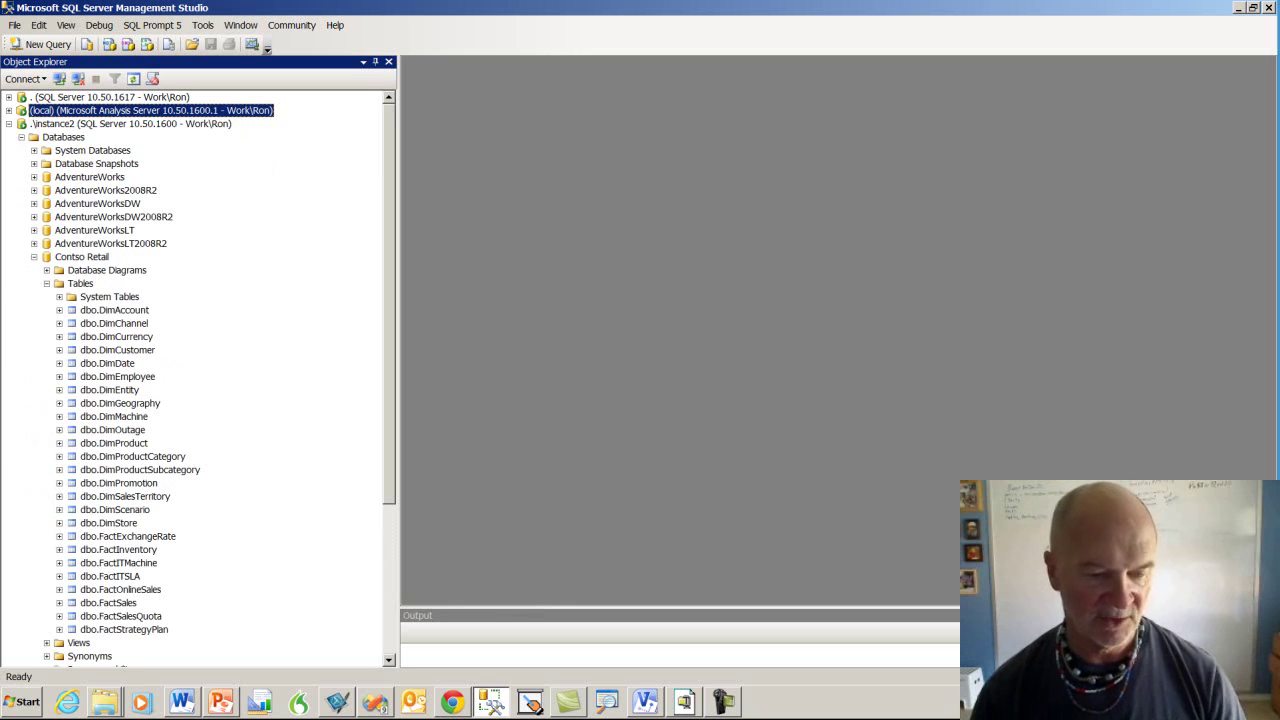
{"action": "right_click", "coordinate": [118, 403]}
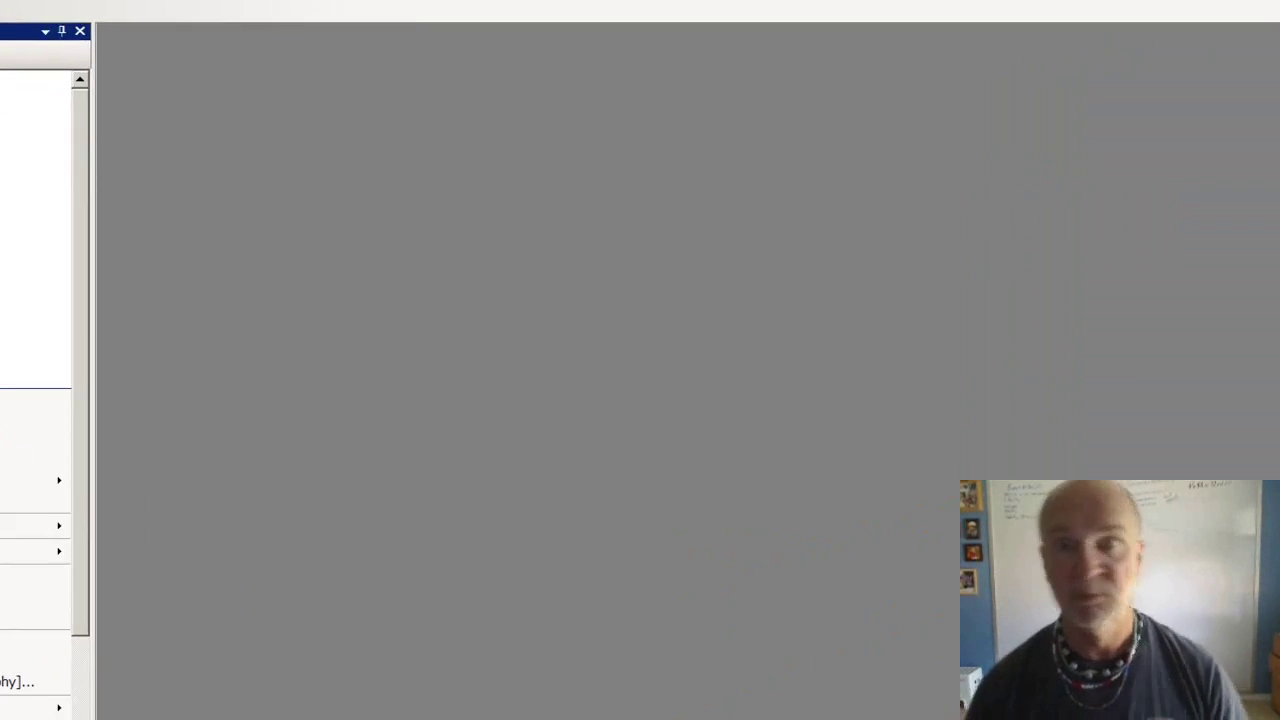
{"action": "left_click", "coordinate": [187, 360]}
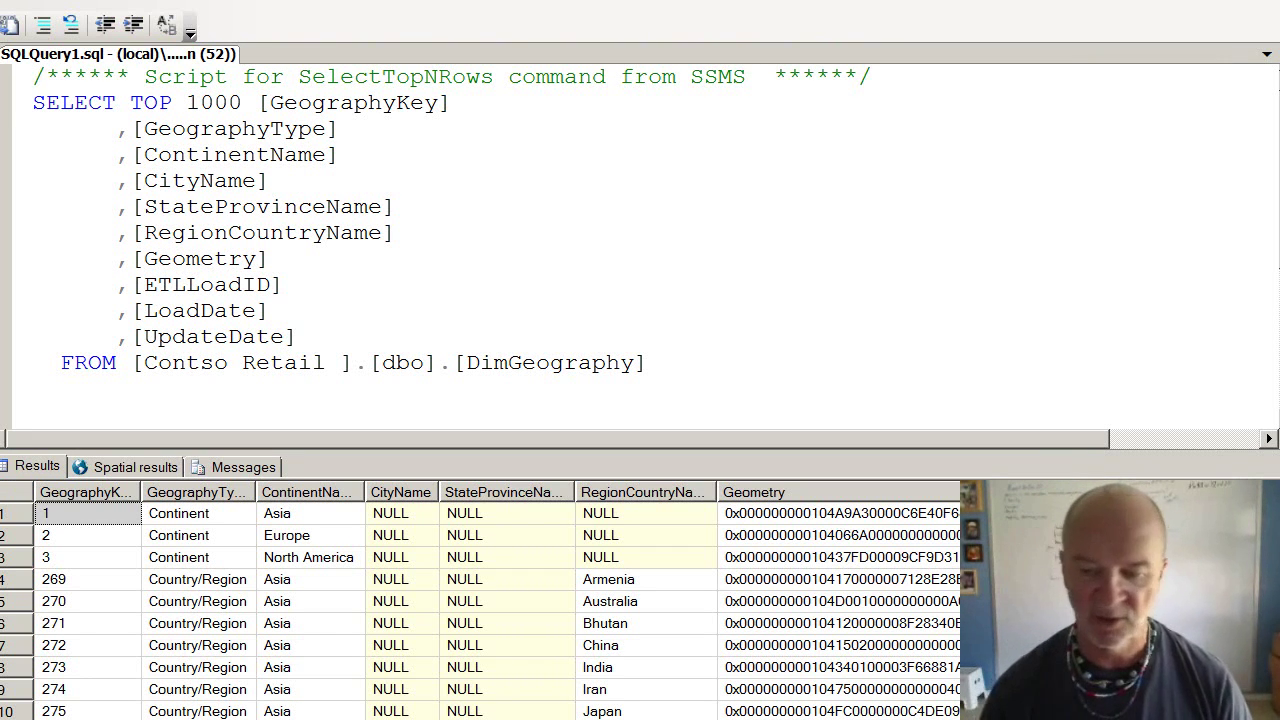
{"action": "left_click", "coordinate": [753, 492]}
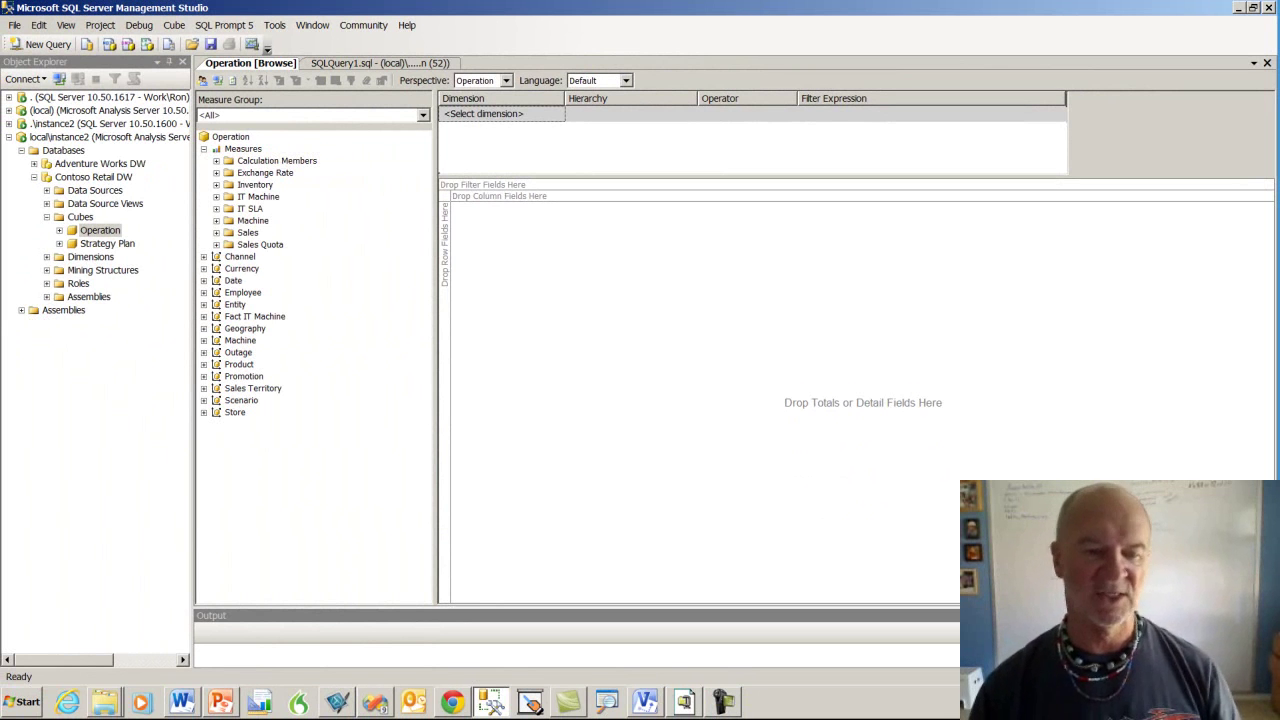
Step: Add the Sales Amount measure from the Sales group to the data area of the Operation cube browser
{"action": "left_click", "coordinate": [216, 232]}
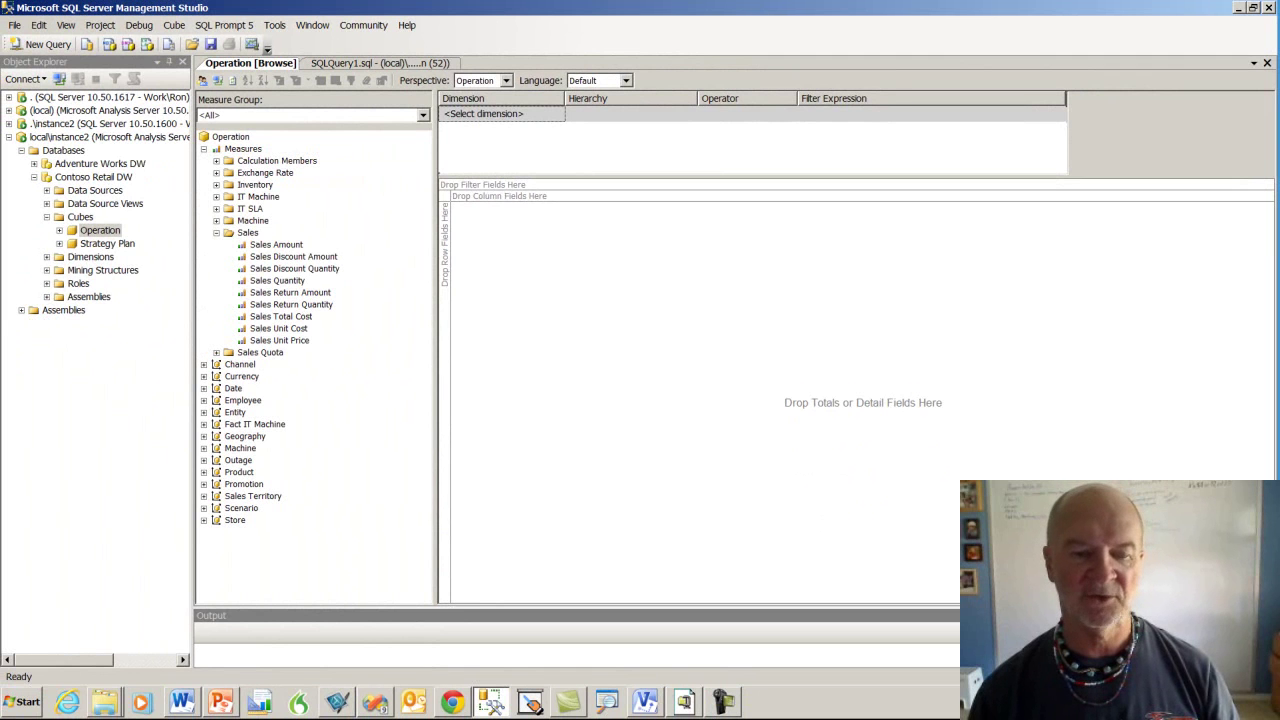
{"action": "left_click", "coordinate": [276, 244]}
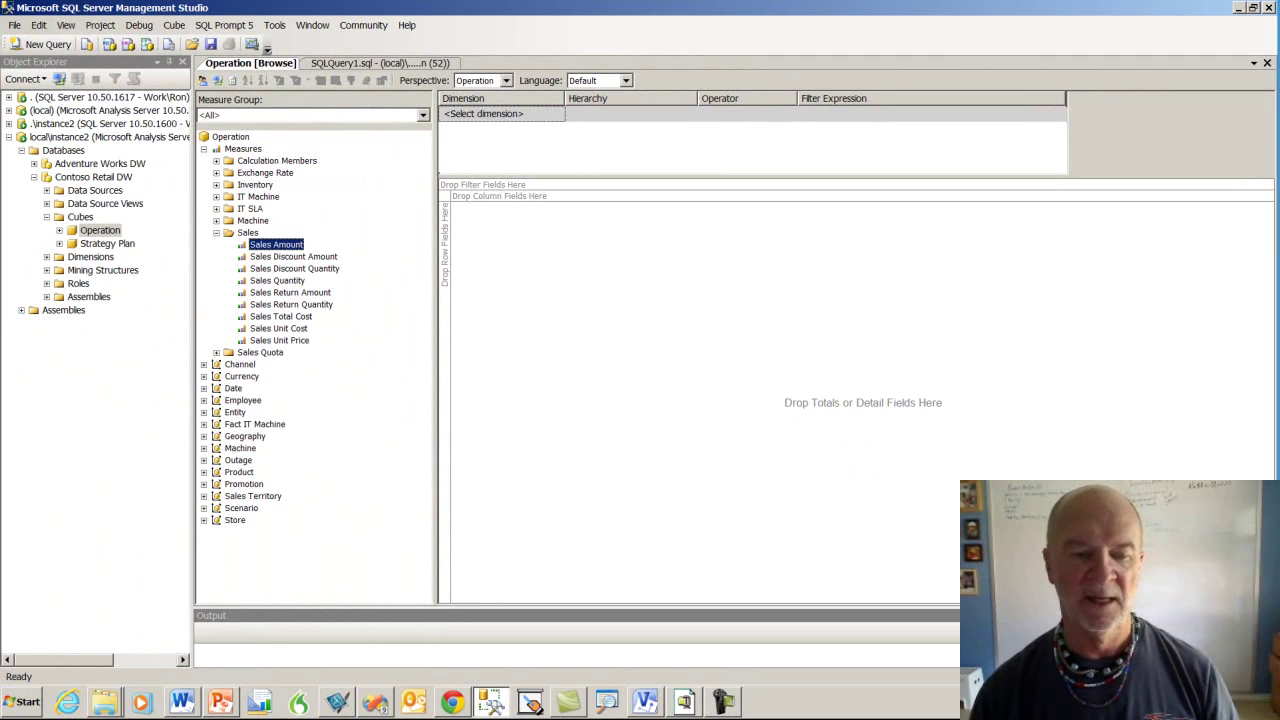
{"action": "right_click", "coordinate": [280, 244]}
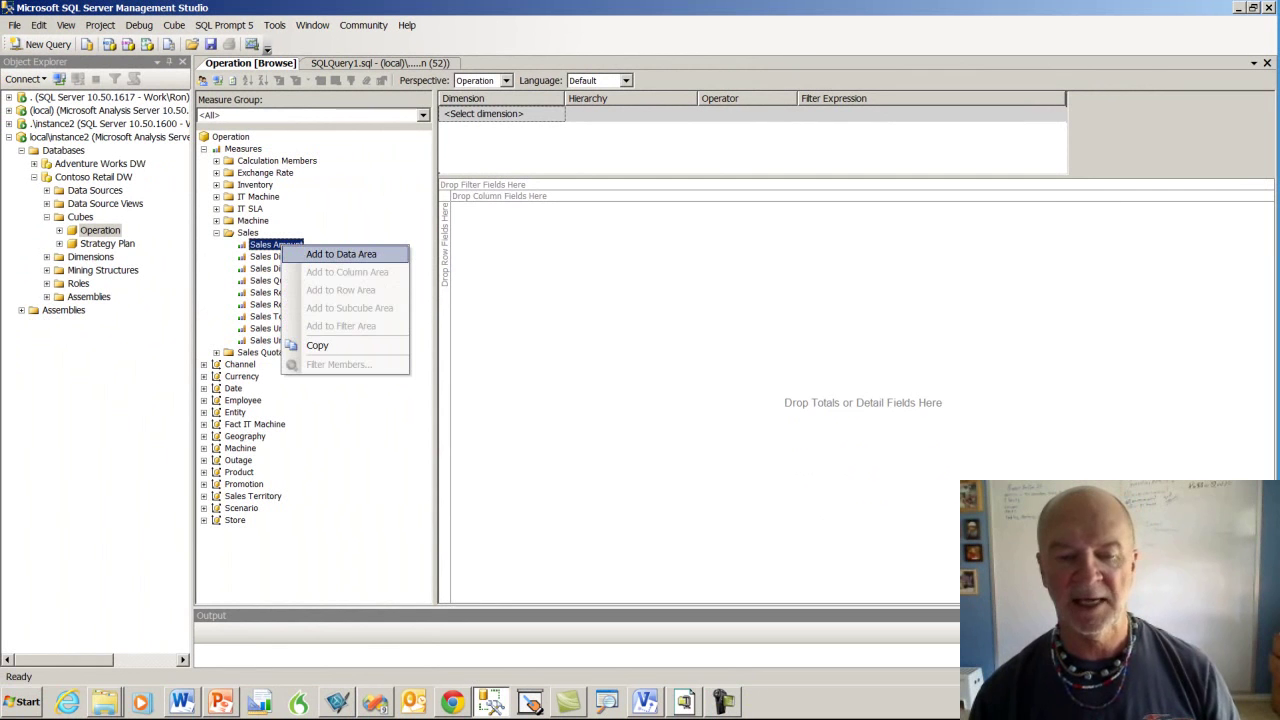
{"action": "left_click", "coordinate": [341, 254]}
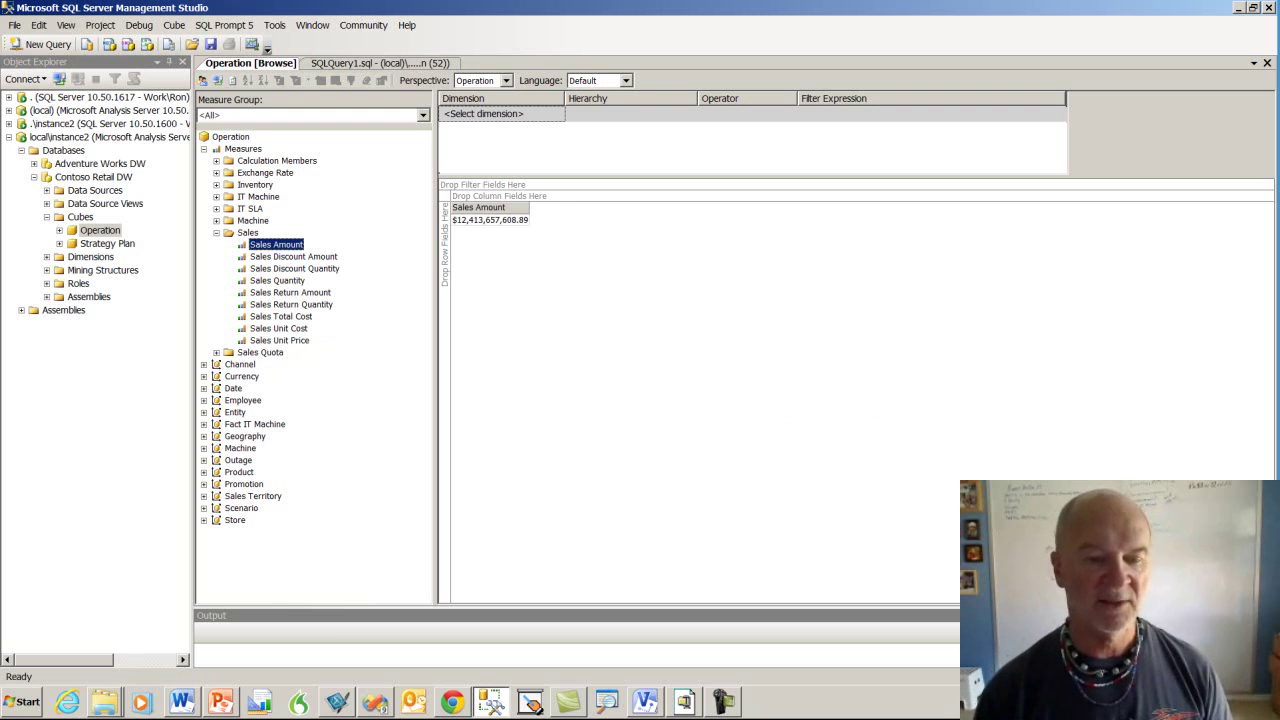
Step: Collapse the Measures group and add the Date dimension's Calendar YQMD hierarchy to the row area
{"action": "key", "text": "Left"}
{"action": "key", "text": "Left"}
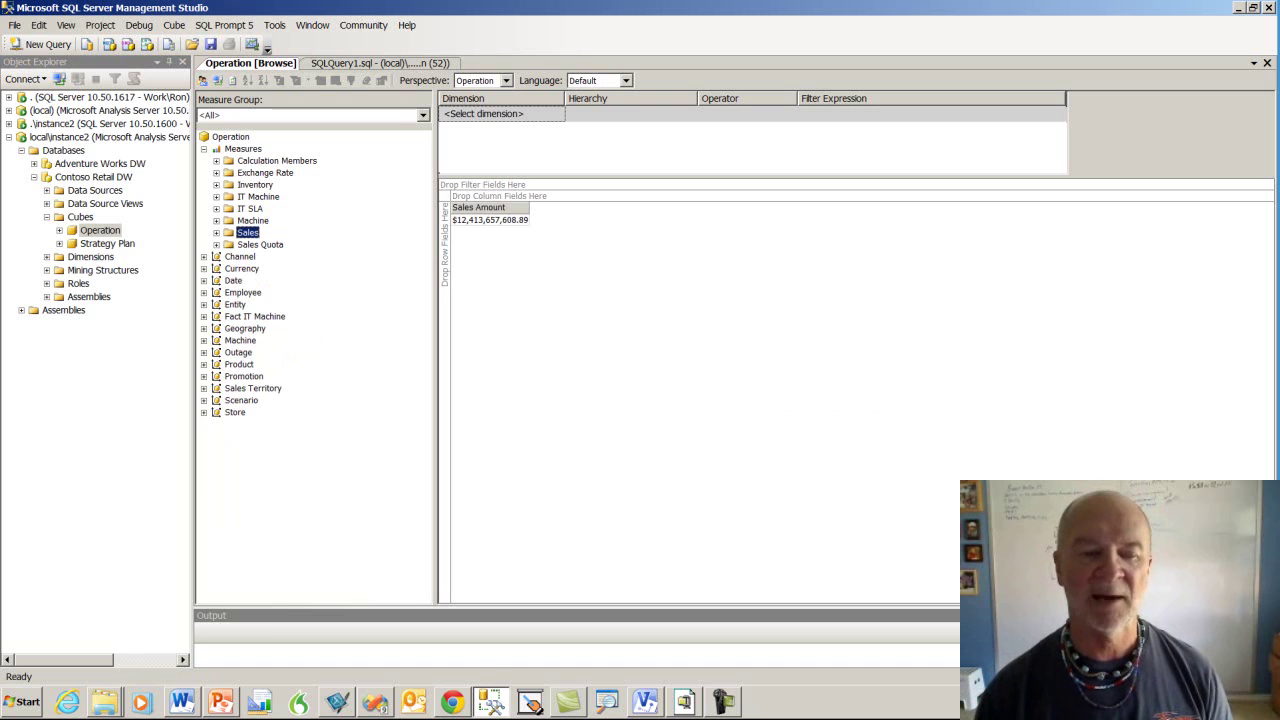
{"action": "key", "text": "Left"}
{"action": "key", "text": "Left"}
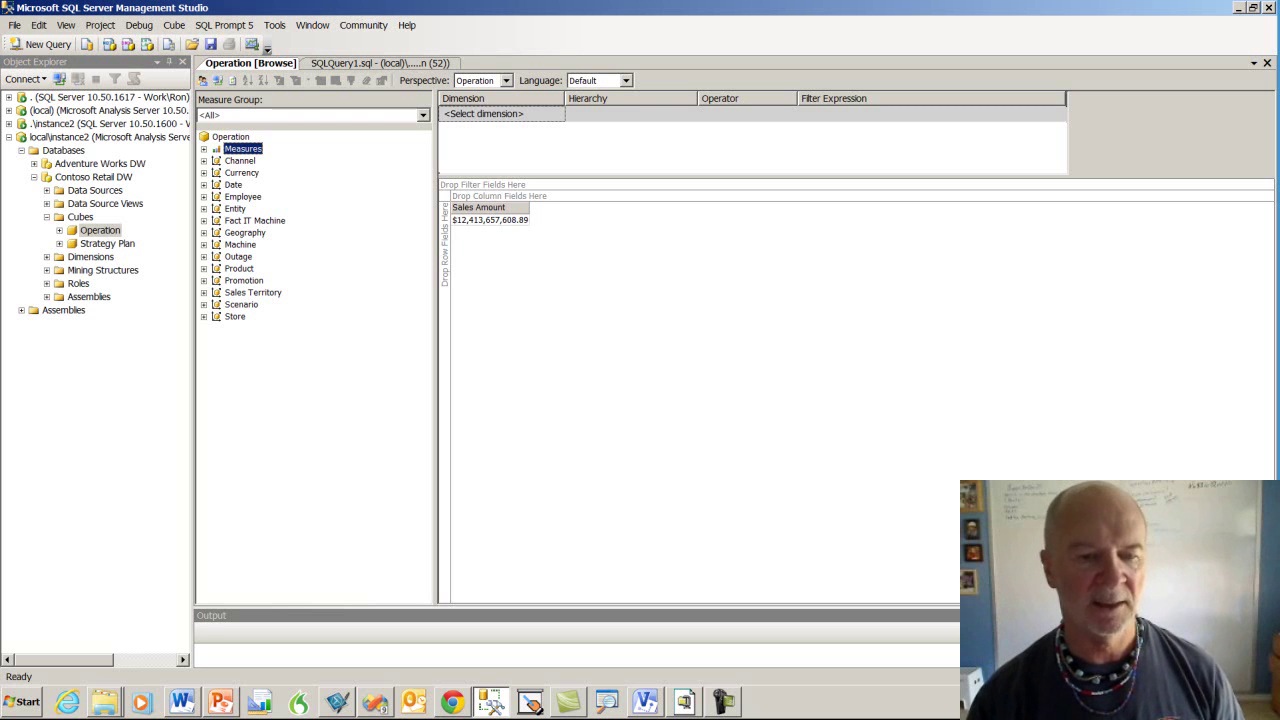
{"action": "left_click", "coordinate": [204, 184]}
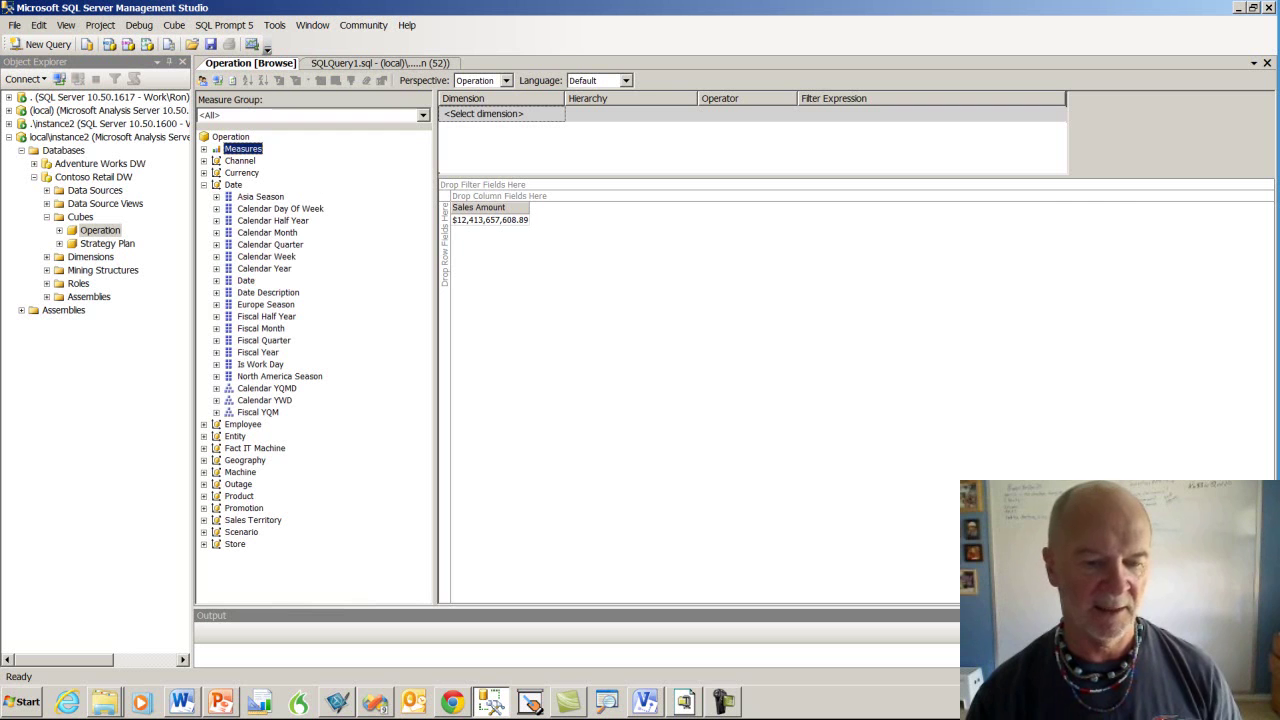
{"action": "left_click", "coordinate": [267, 388]}
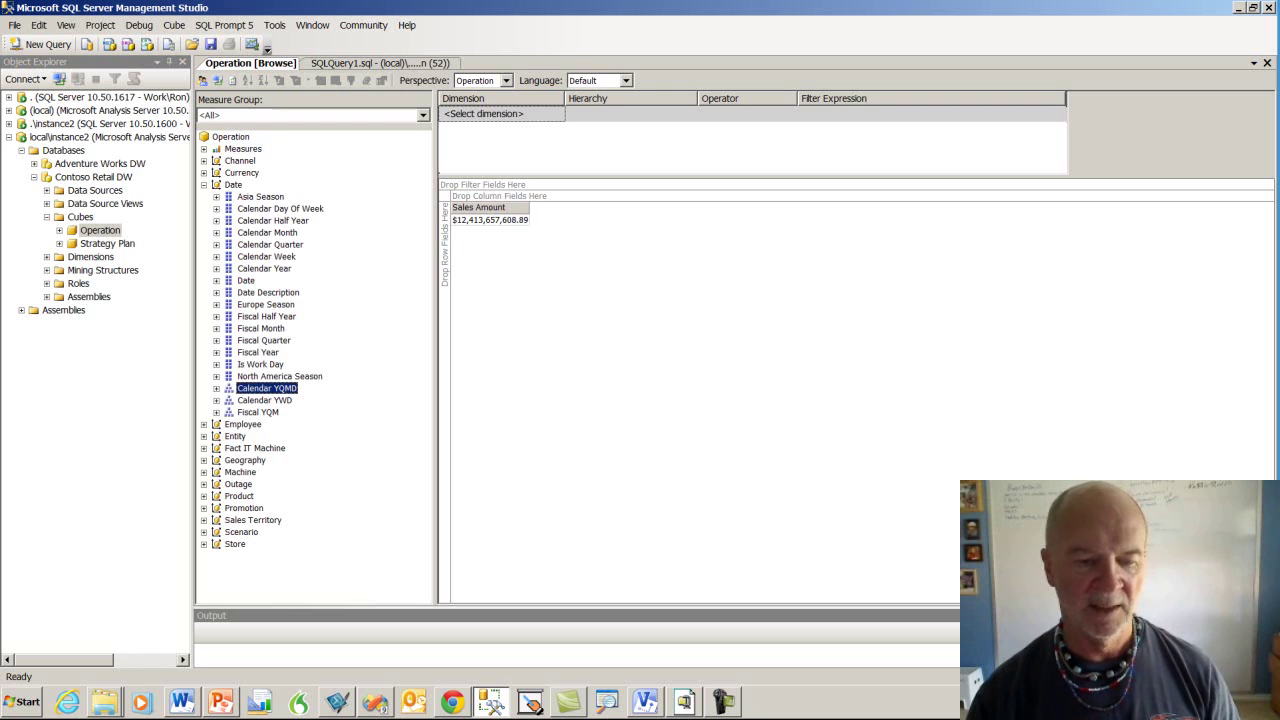
{"action": "right_click", "coordinate": [243, 389]}
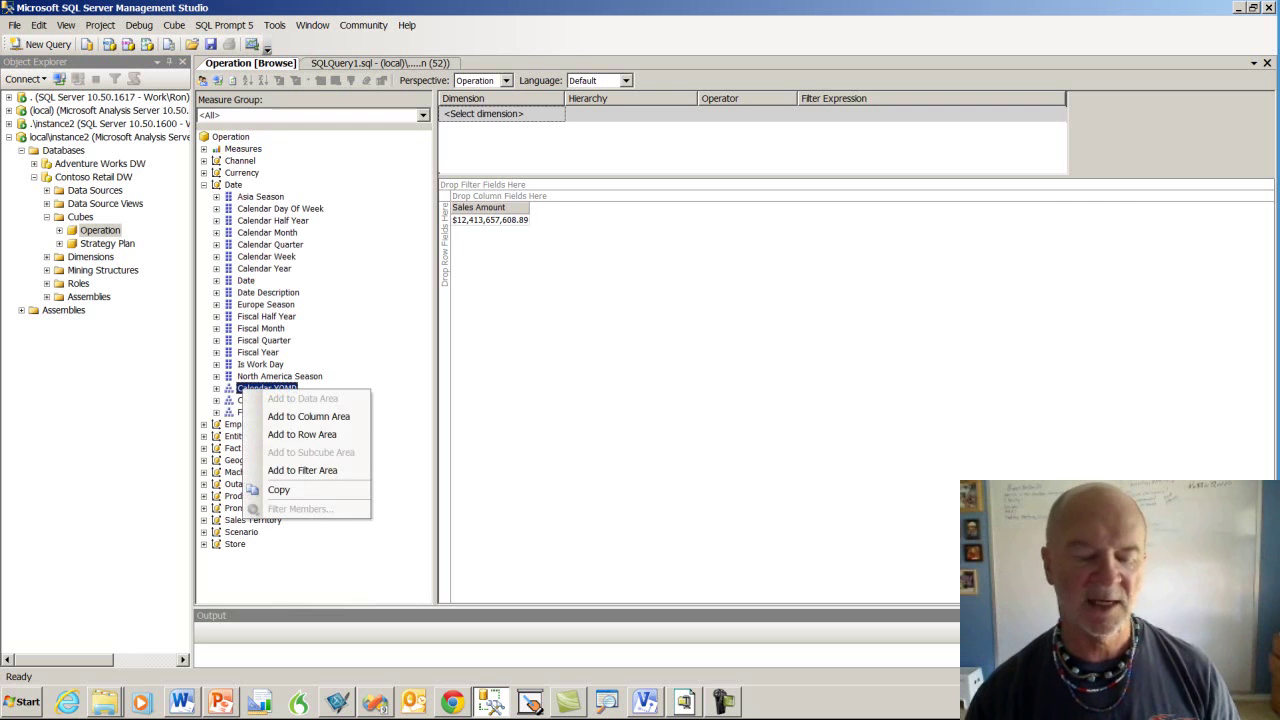
{"action": "key", "text": "Return"}
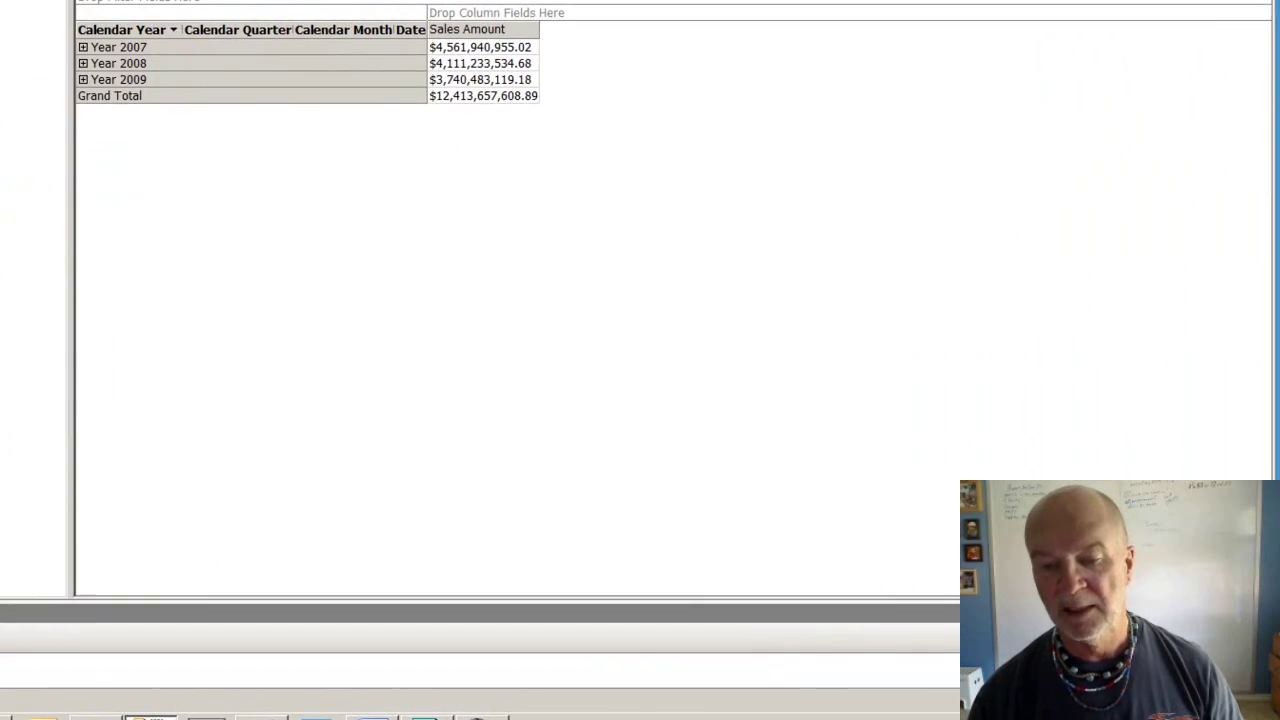
{"action": "left_click", "coordinate": [723, 254]}
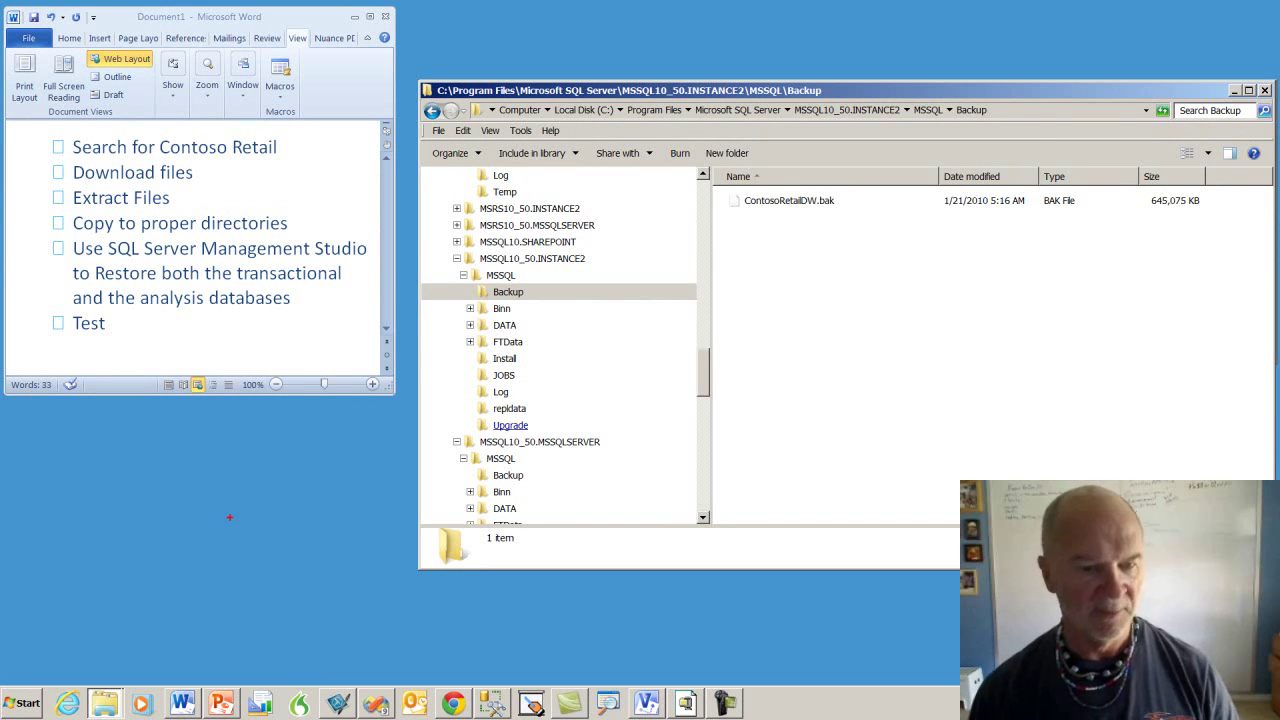
Step: Cross out in red the checklist items from Search for Contoso Retail through restoring both the transactional and analysis databases
{"action": "mouse_move", "coordinate": [57, 146]}
{"action": "left_mouse_down"}
{"action": "mouse_move", "coordinate": [102, 133]}
{"action": "mouse_move", "coordinate": [314, 170]}
{"action": "left_mouse_up"}
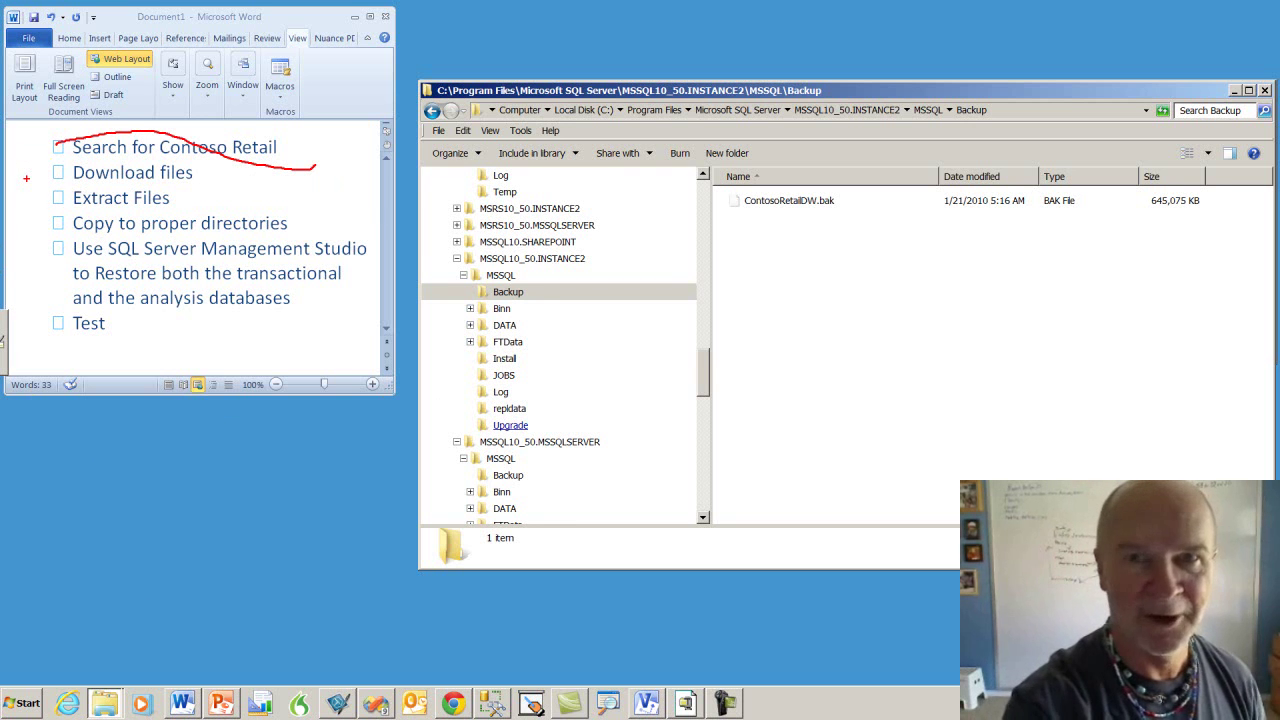
{"action": "left_click_drag", "start_coordinate": [9, 180], "coordinate": [212, 171]}
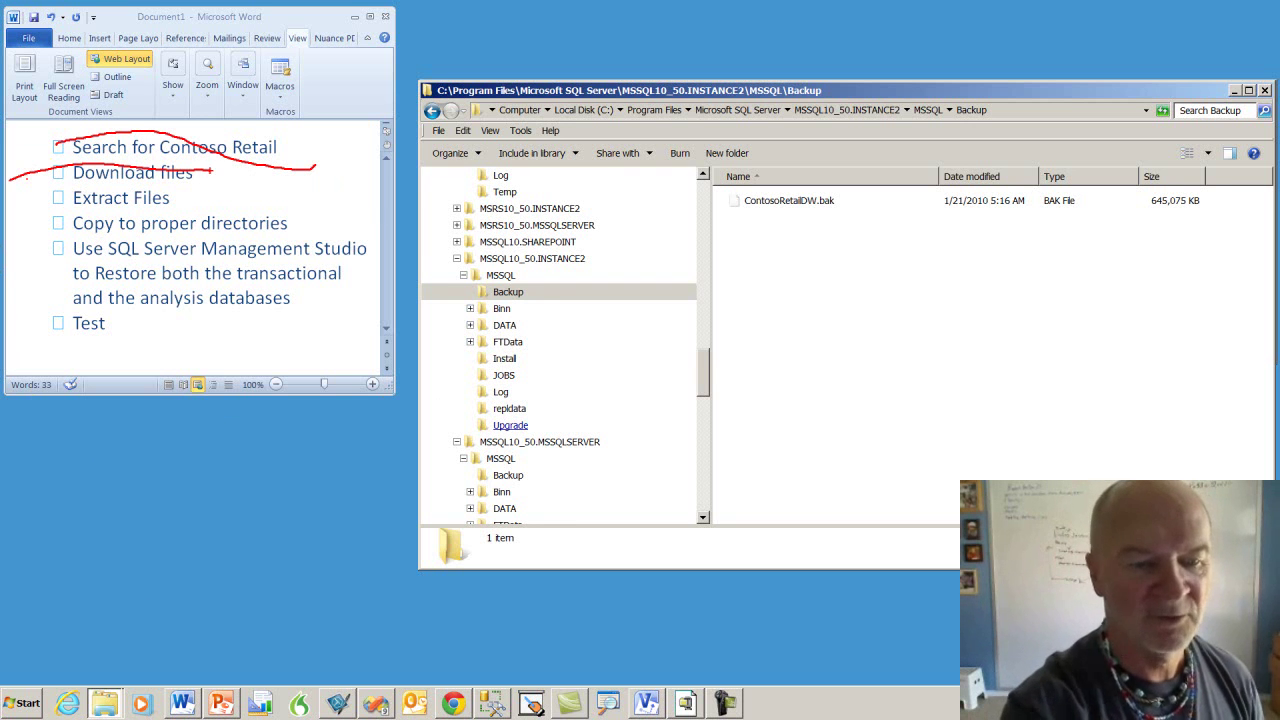
{"action": "left_click_drag", "start_coordinate": [40, 183], "coordinate": [180, 196]}
{"action": "left_click_drag", "start_coordinate": [30, 213], "coordinate": [298, 223]}
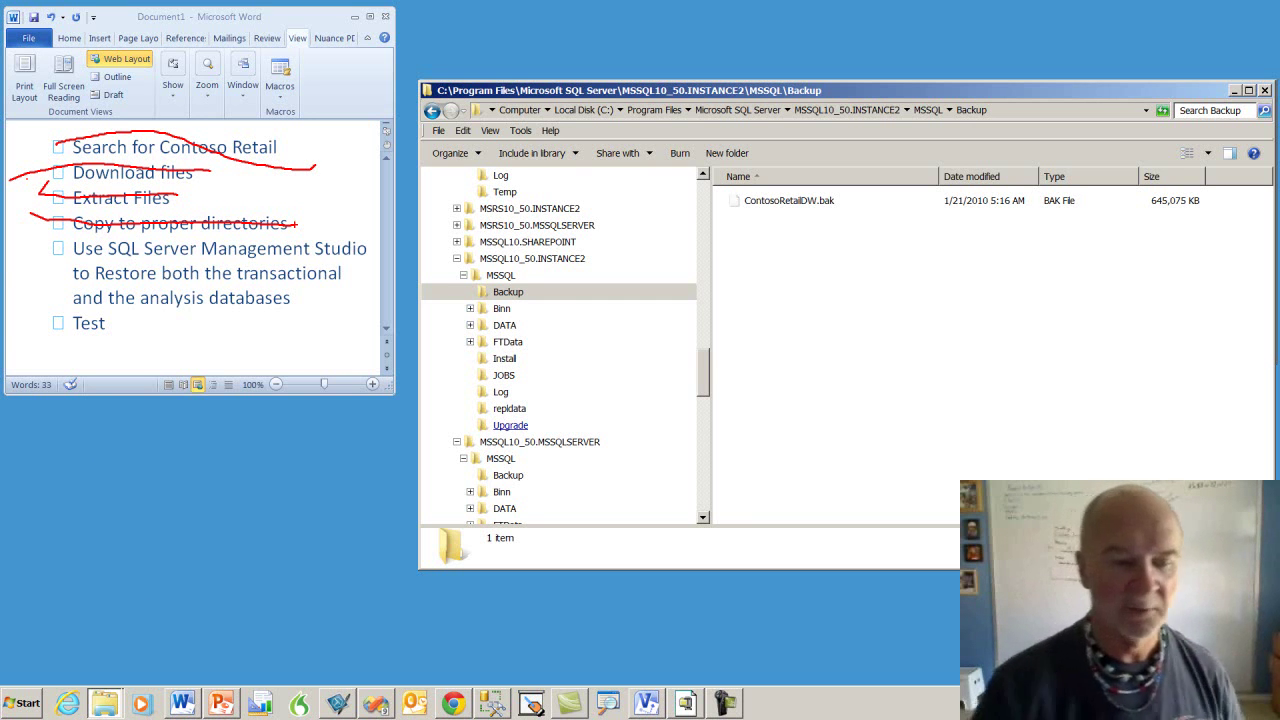
{"action": "left_click_drag", "start_coordinate": [30, 232], "coordinate": [308, 300]}
Step: Circle the Test item of the checklist in red and mark it with green strokes
{"action": "mouse_move", "coordinate": [134, 312]}
{"action": "left_mouse_down"}
{"action": "mouse_move", "coordinate": [42, 296]}
{"action": "mouse_move", "coordinate": [126, 352]}
{"action": "mouse_move", "coordinate": [130, 308]}
{"action": "left_mouse_up"}
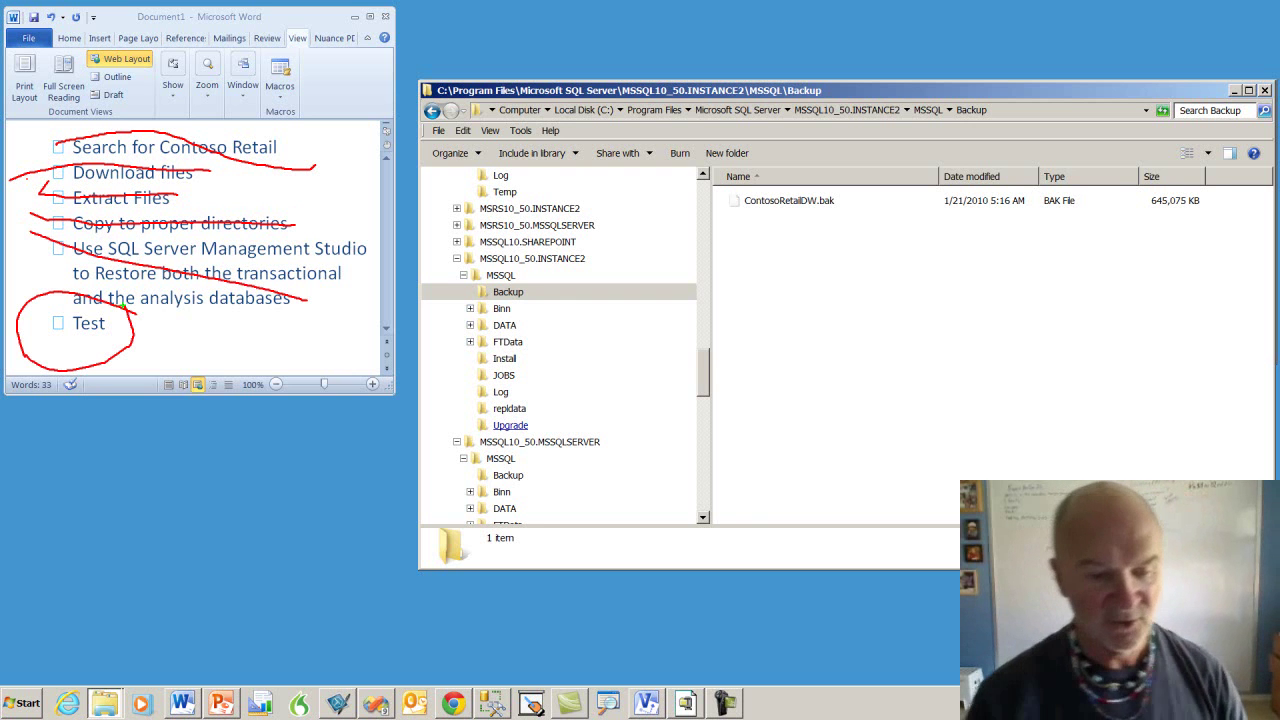
{"action": "left_click_drag", "start_coordinate": [117, 316], "coordinate": [172, 287]}
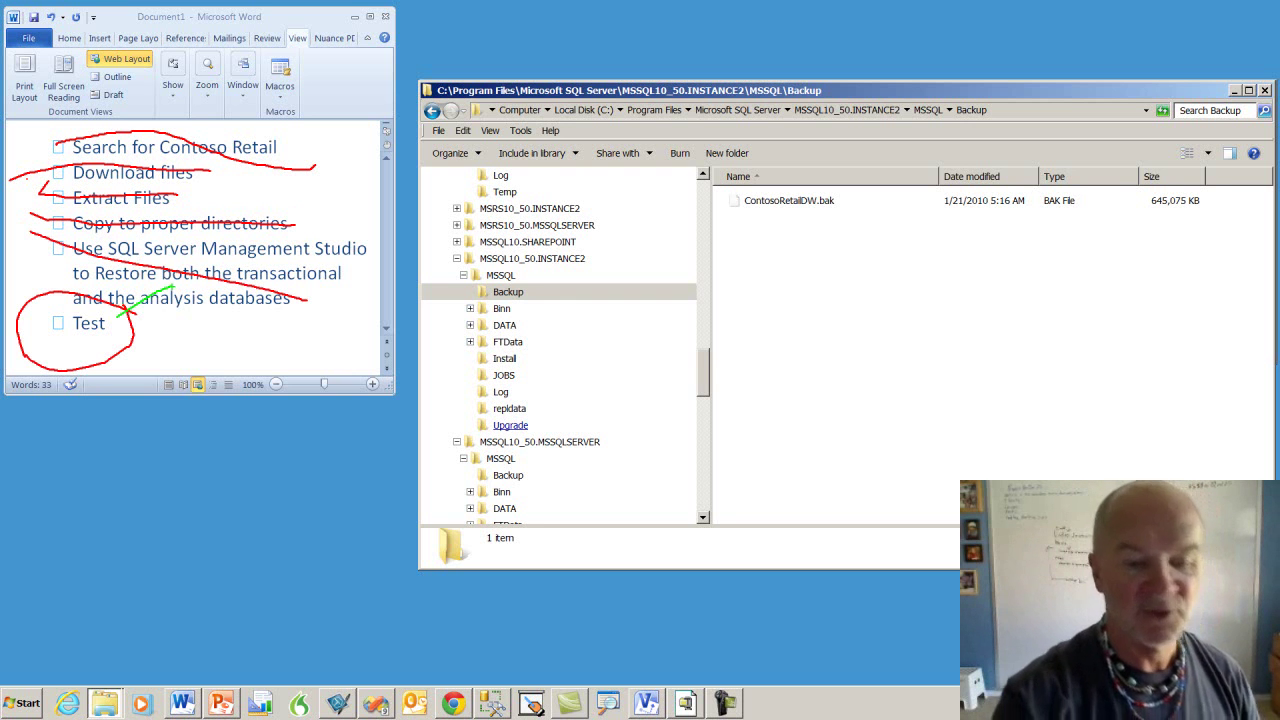
{"action": "left_click_drag", "start_coordinate": [118, 316], "coordinate": [132, 312]}
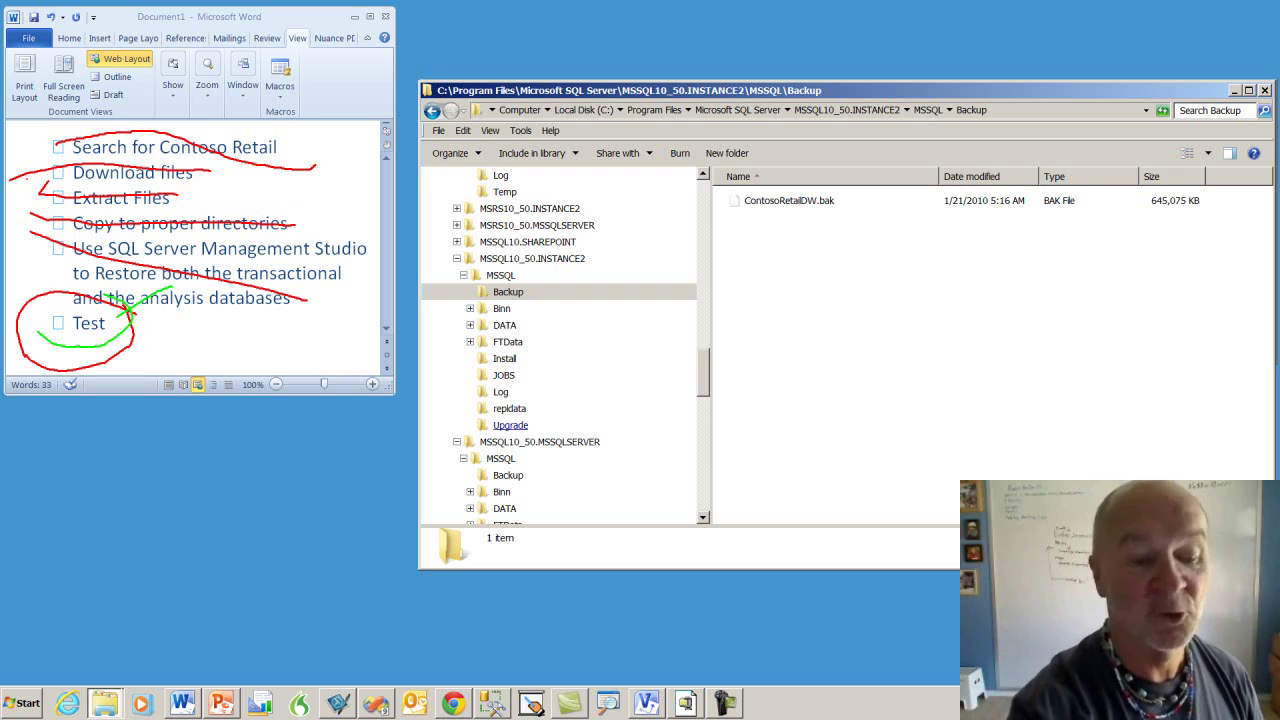